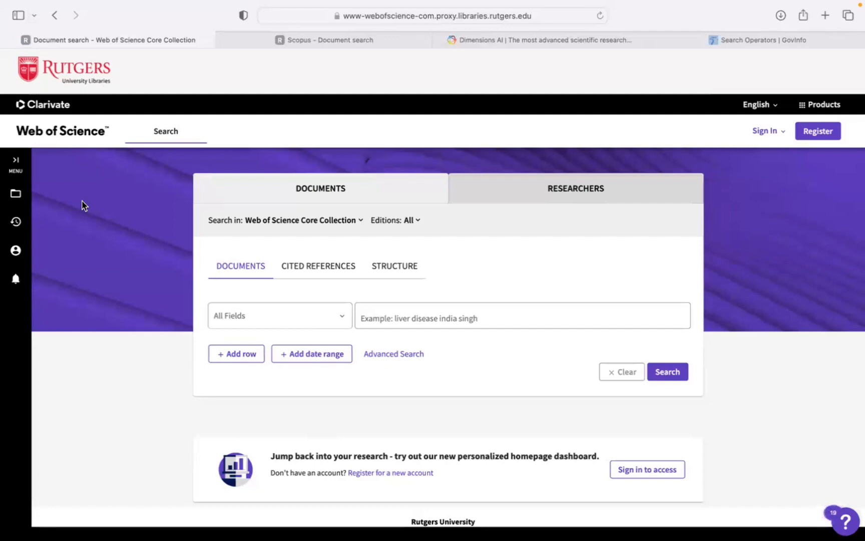
Set the first search row to the Topic field with the exact phrase "infant development".
{"action": "scroll", "coordinate": [316, 247], "scroll_direction": "down", "scroll_amount": 2}
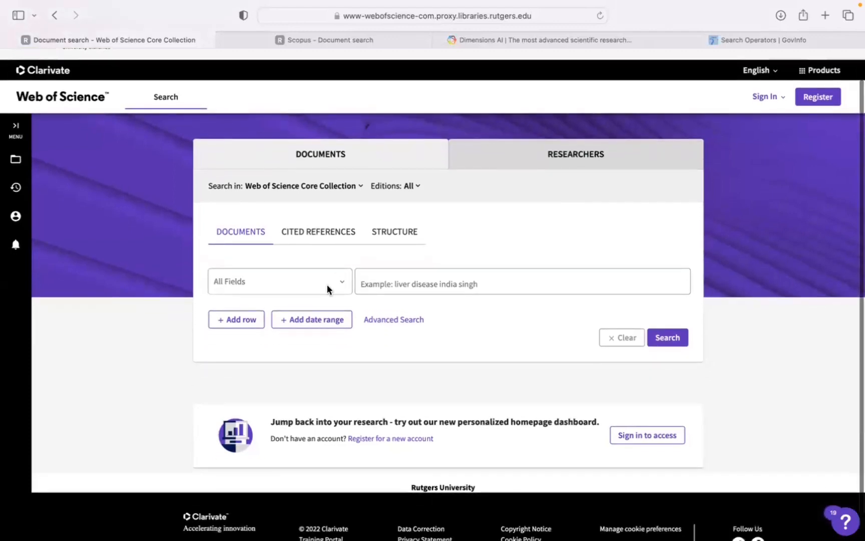
{"action": "left_click", "coordinate": [323, 286]}
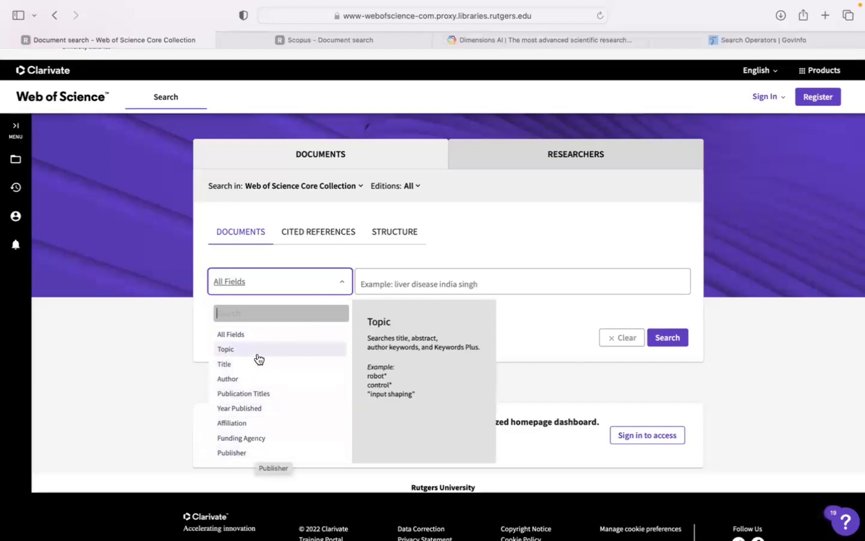
{"action": "left_click", "coordinate": [226, 350]}
{"action": "left_click", "coordinate": [397, 277]}
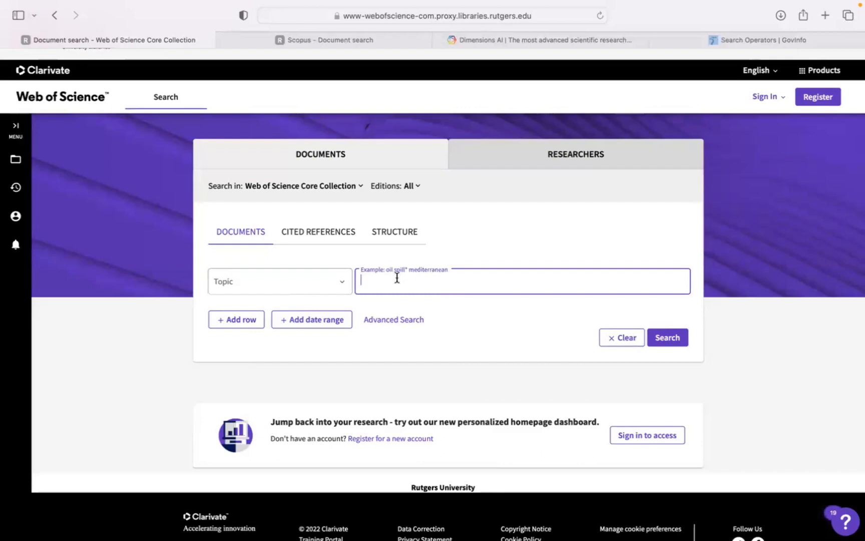
{"action": "type", "text": "\"infant development\""}
Add a second search row combined with Or, using the Topic field and the exact phrase "infant neurodevelopment".
{"action": "left_click", "coordinate": [240, 322]}
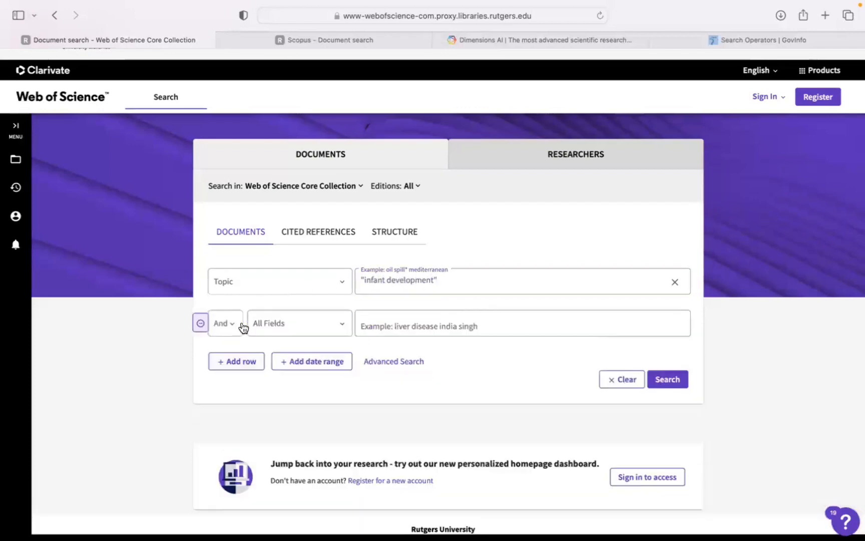
{"action": "left_click", "coordinate": [286, 324]}
{"action": "left_click", "coordinate": [282, 394]}
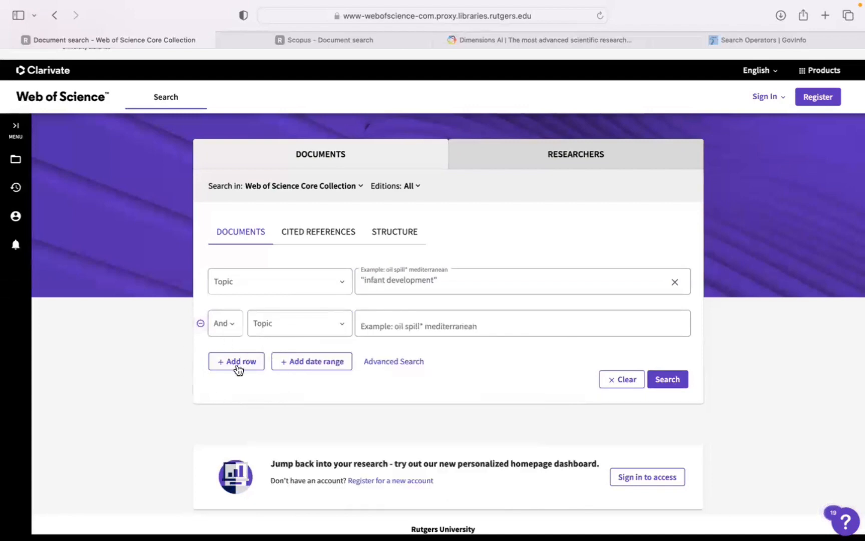
{"action": "left_click", "coordinate": [220, 325]}
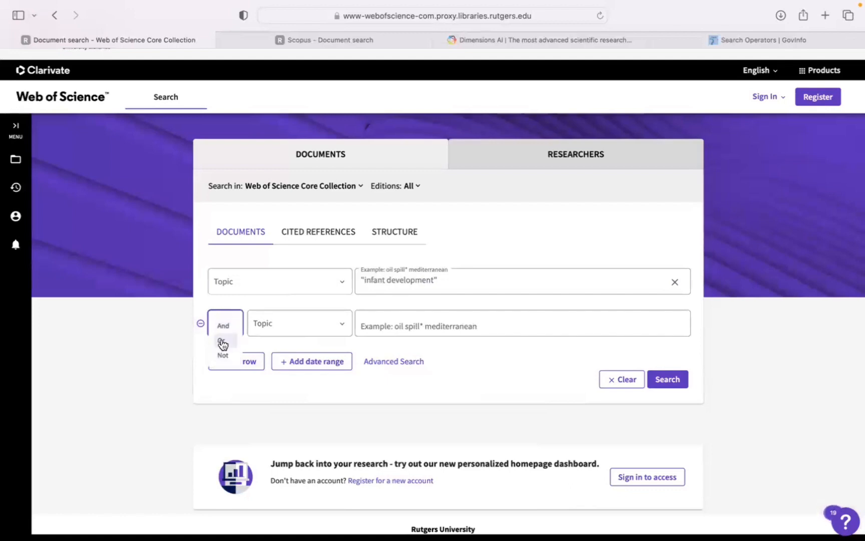
{"action": "left_click", "coordinate": [222, 341]}
{"action": "left_click", "coordinate": [438, 322]}
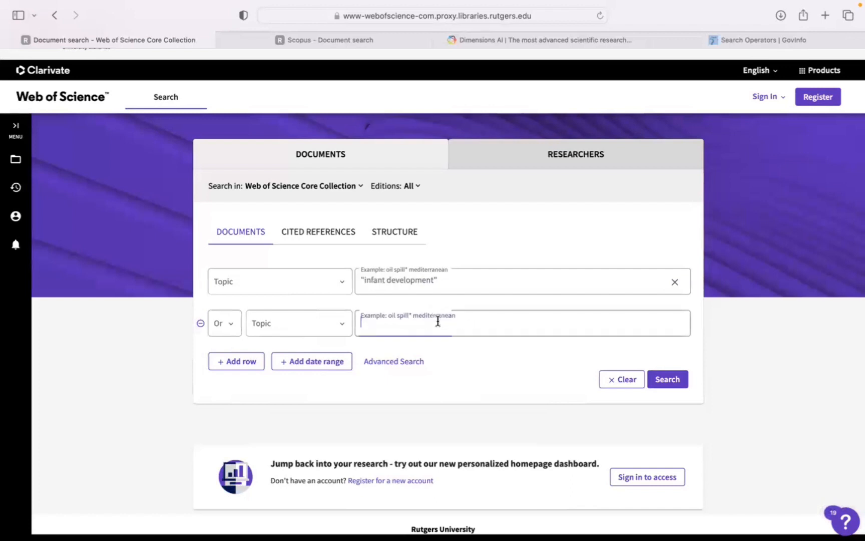
{"action": "type", "text": "\"infant ne"}
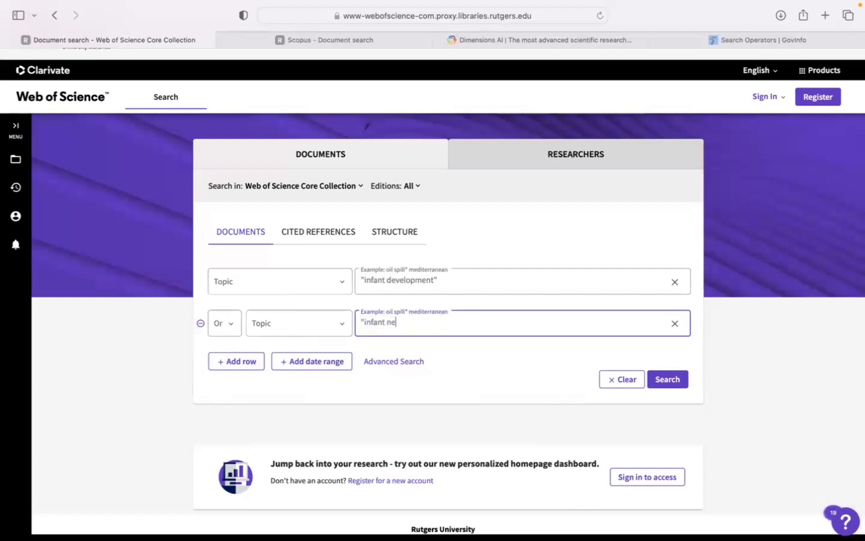
{"action": "type", "text": "urodevelopment\""}
{"action": "left_click_drag", "start_coordinate": [434, 280], "coordinate": [361, 282]}
{"action": "left_click", "coordinate": [404, 281]}
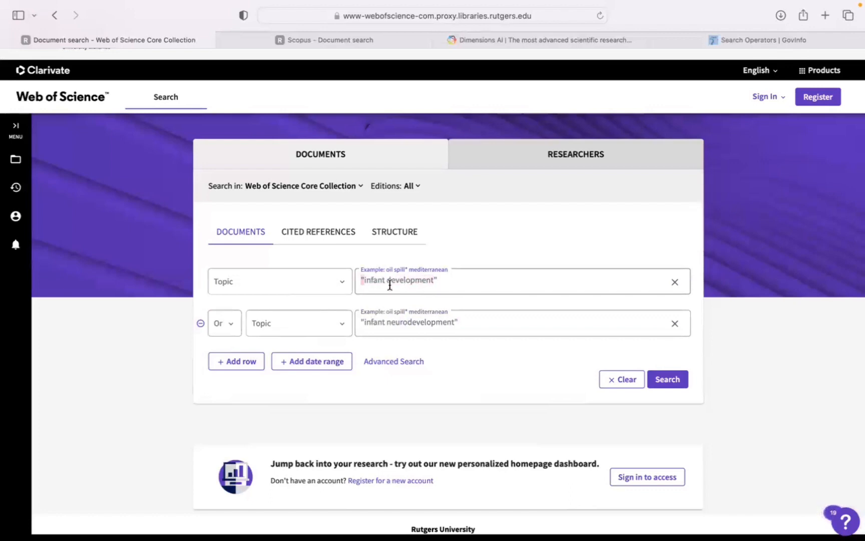
Switch to the GovInfo Search Operators page and examine the guidance on Boolean operators, parentheses and the ? and * wild cards.
{"action": "left_click", "coordinate": [739, 40]}
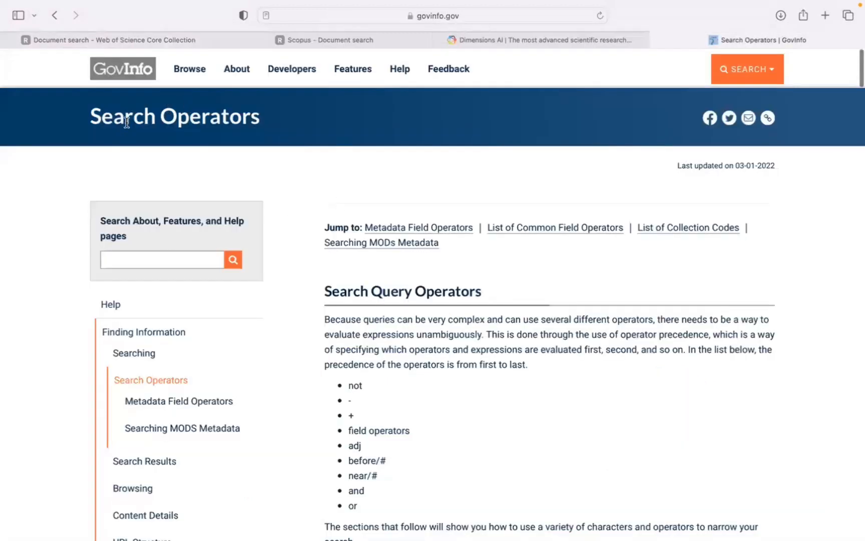
{"action": "scroll", "coordinate": [445, 414], "scroll_direction": "down", "scroll_amount": 5}
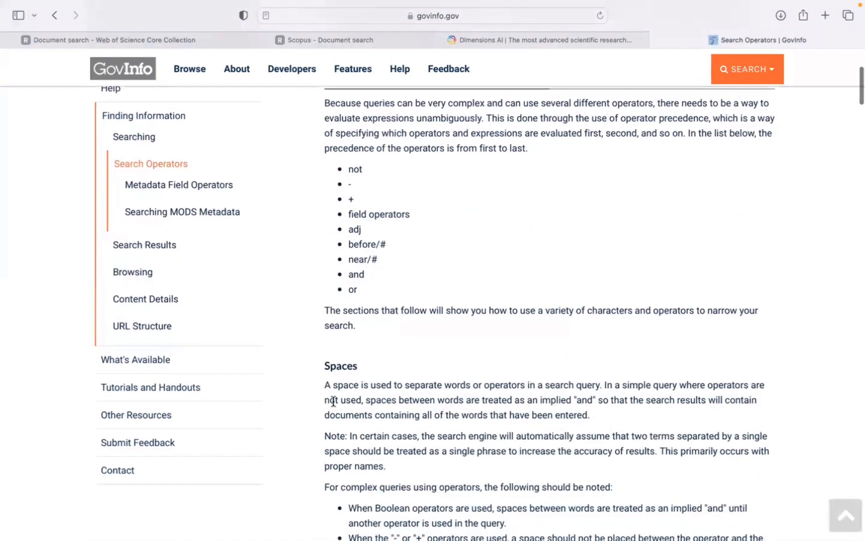
{"action": "scroll", "coordinate": [333, 401], "scroll_direction": "down", "scroll_amount": 20}
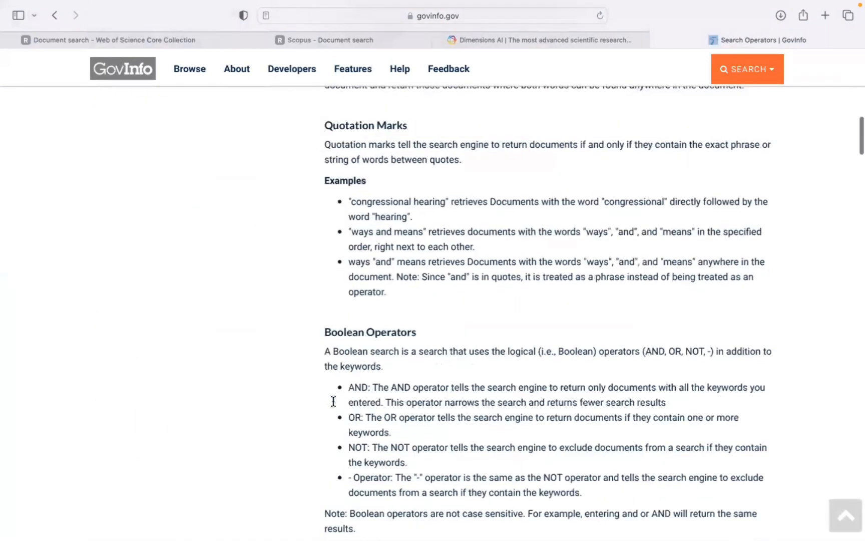
{"action": "scroll", "coordinate": [333, 400], "scroll_direction": "down", "scroll_amount": 20}
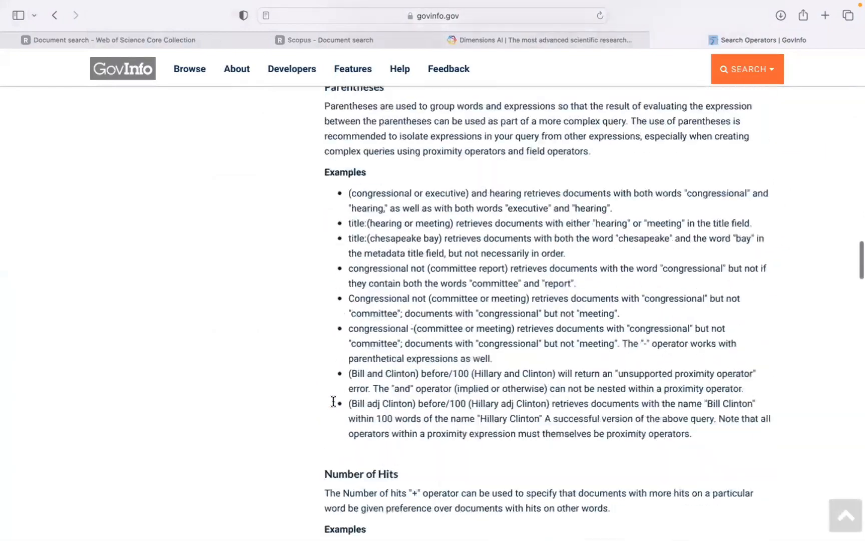
{"action": "scroll", "coordinate": [333, 401], "scroll_direction": "down", "scroll_amount": 15}
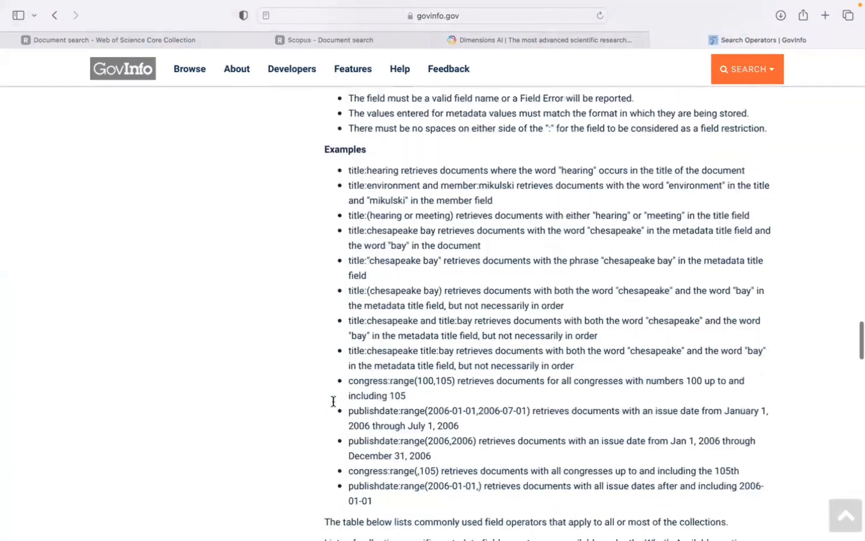
{"action": "scroll", "coordinate": [310, 255], "scroll_direction": "up", "scroll_amount": 5}
{"action": "scroll", "coordinate": [311, 254], "scroll_direction": "up", "scroll_amount": 8}
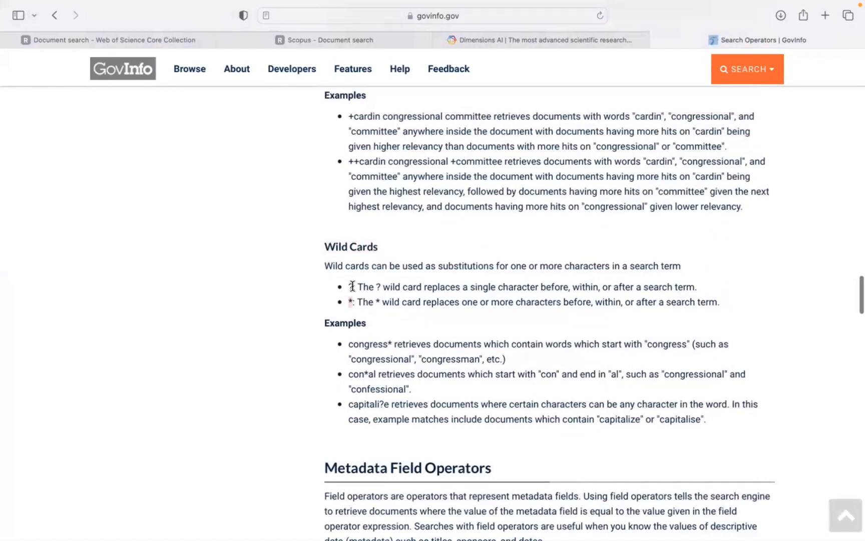
{"action": "double_click", "coordinate": [349, 286]}
{"action": "left_click", "coordinate": [438, 307]}
Return to Web of Science, view the Advanced Search Query Builder and its field tags, and go back to the basic document search.
{"action": "left_click", "coordinate": [157, 44]}
{"action": "left_click", "coordinate": [555, 379]}
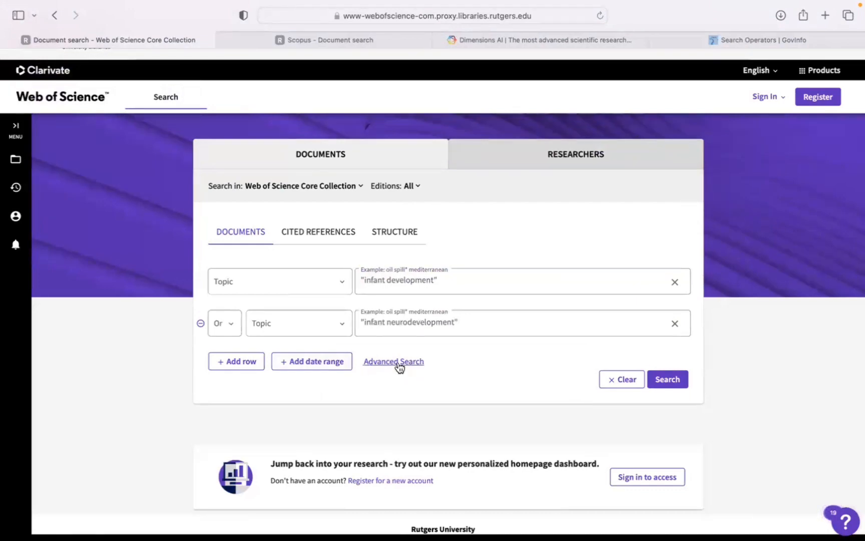
{"action": "left_click", "coordinate": [399, 368]}
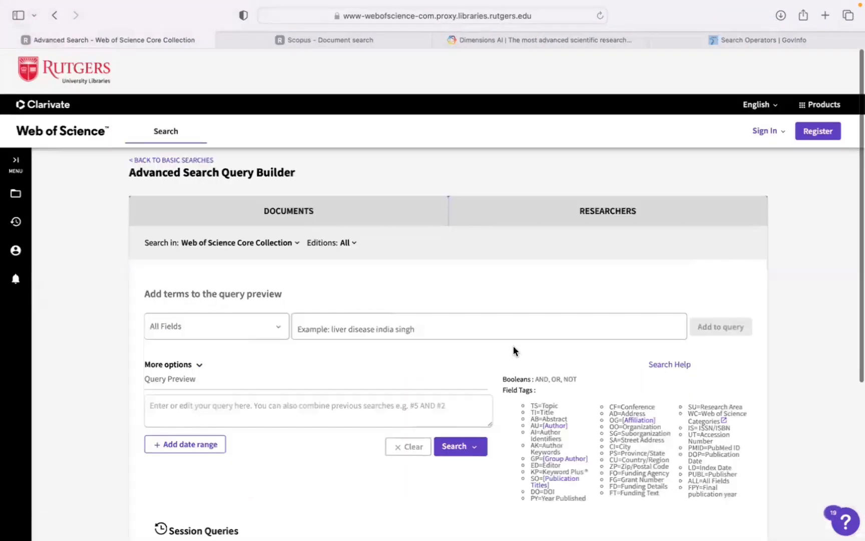
{"action": "scroll", "coordinate": [482, 393], "scroll_direction": "down", "scroll_amount": 1}
{"action": "mouse_move", "coordinate": [128, 7]}
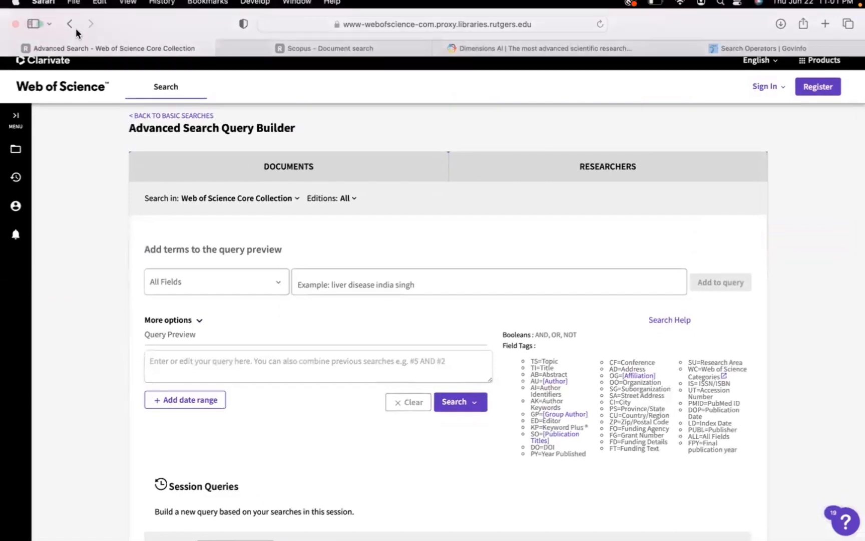
{"action": "left_click", "coordinate": [101, 31]}
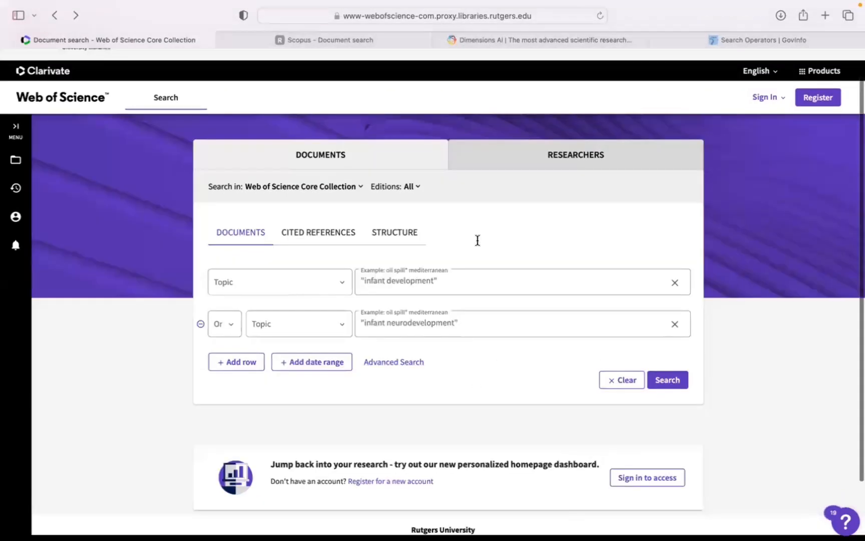
Run the two-row topic search and dismiss the error notice on the results page.
{"action": "left_click", "coordinate": [669, 382]}
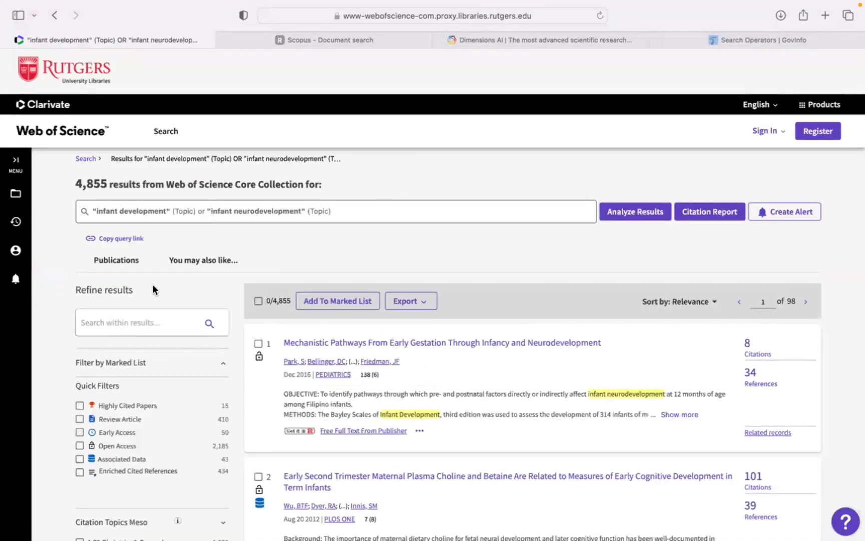
{"action": "left_click_drag", "start_coordinate": [76, 183], "coordinate": [111, 180]}
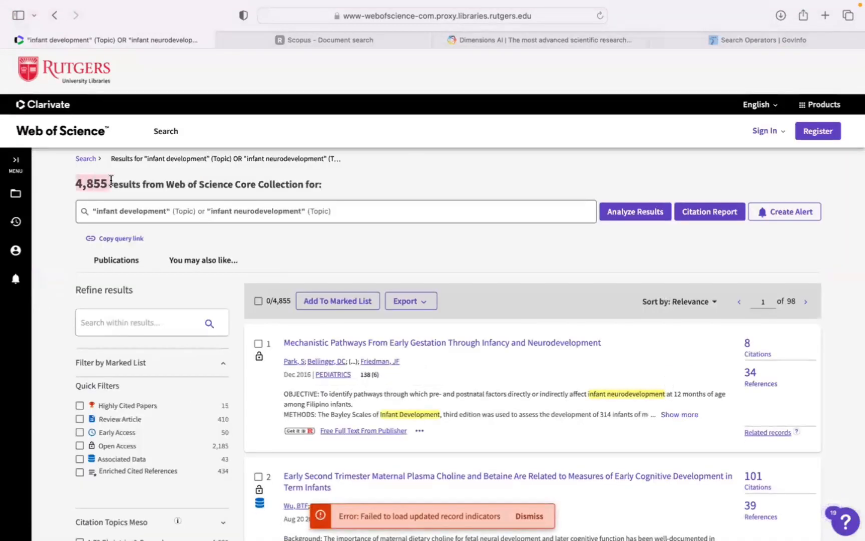
{"action": "left_click", "coordinate": [121, 184]}
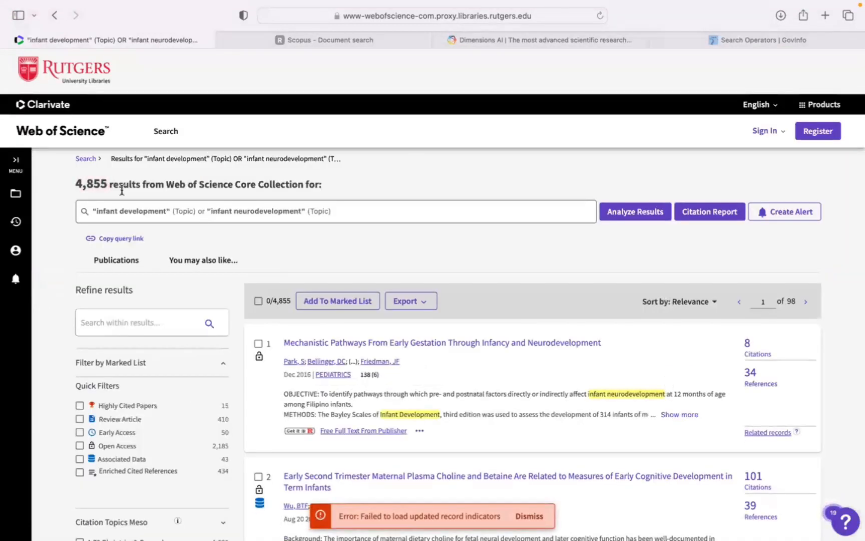
{"action": "left_click", "coordinate": [545, 523]}
Refine the search results to the document types Article and Meeting Abstract.
{"action": "scroll", "coordinate": [329, 440], "scroll_direction": "down", "scroll_amount": 3}
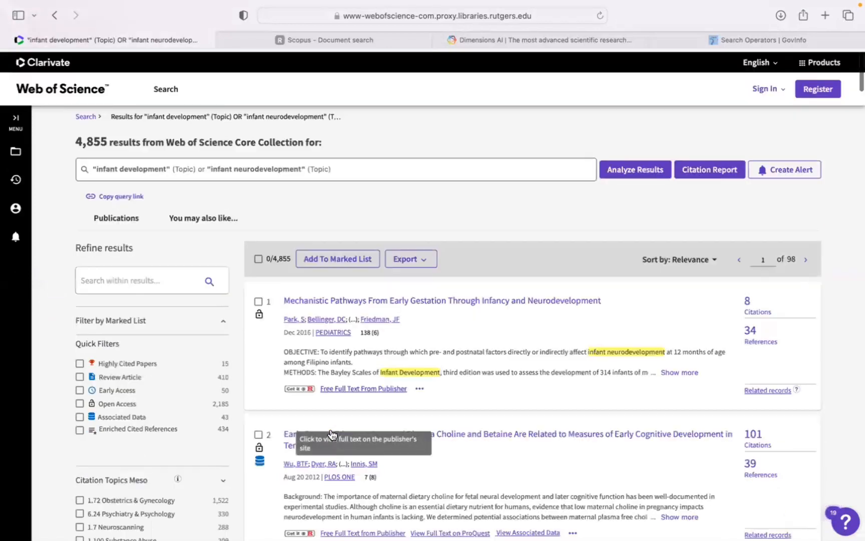
{"action": "scroll", "coordinate": [161, 424], "scroll_direction": "down", "scroll_amount": 3}
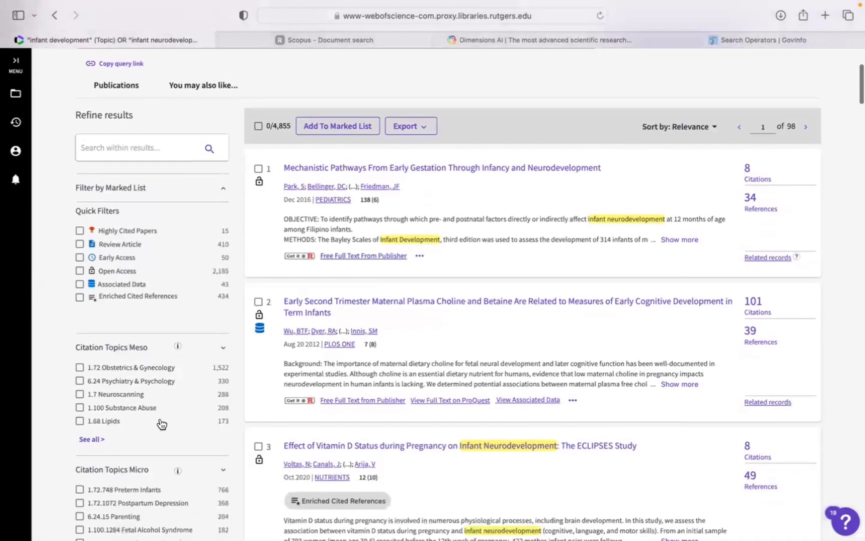
{"action": "scroll", "coordinate": [161, 425], "scroll_direction": "down", "scroll_amount": 5}
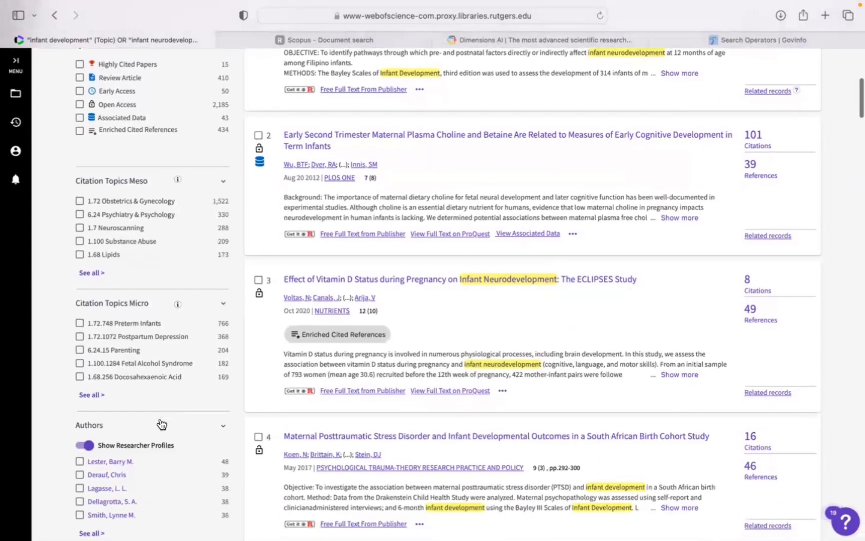
{"action": "scroll", "coordinate": [161, 425], "scroll_direction": "down", "scroll_amount": 5}
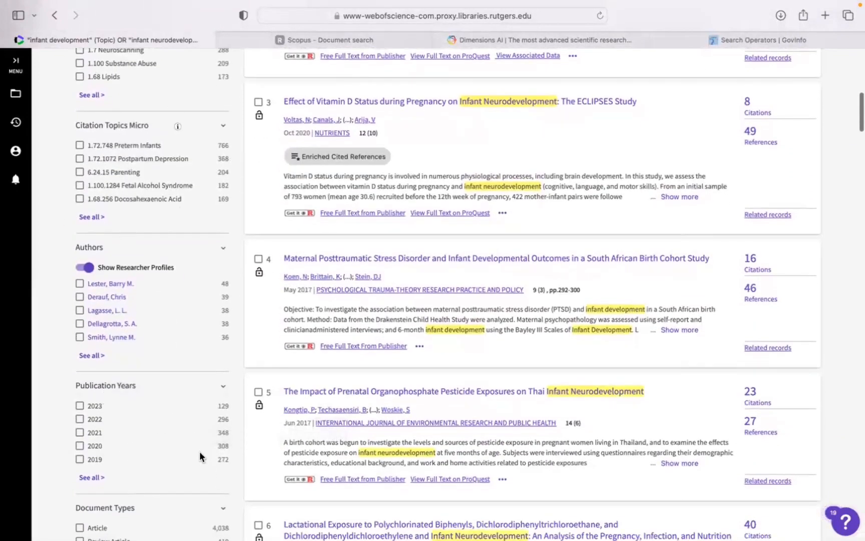
{"action": "scroll", "coordinate": [145, 481], "scroll_direction": "down", "scroll_amount": 3}
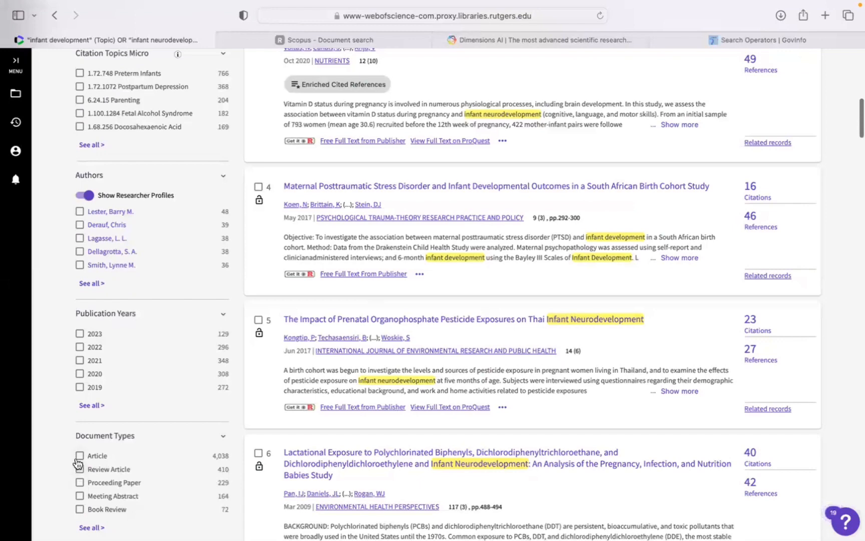
{"action": "scroll", "coordinate": [88, 461], "scroll_direction": "down", "scroll_amount": 2}
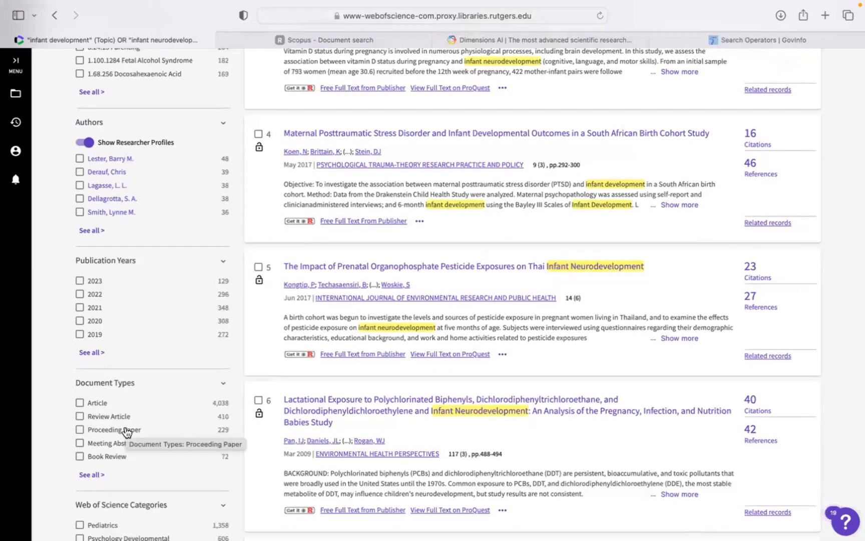
{"action": "left_click", "coordinate": [80, 404]}
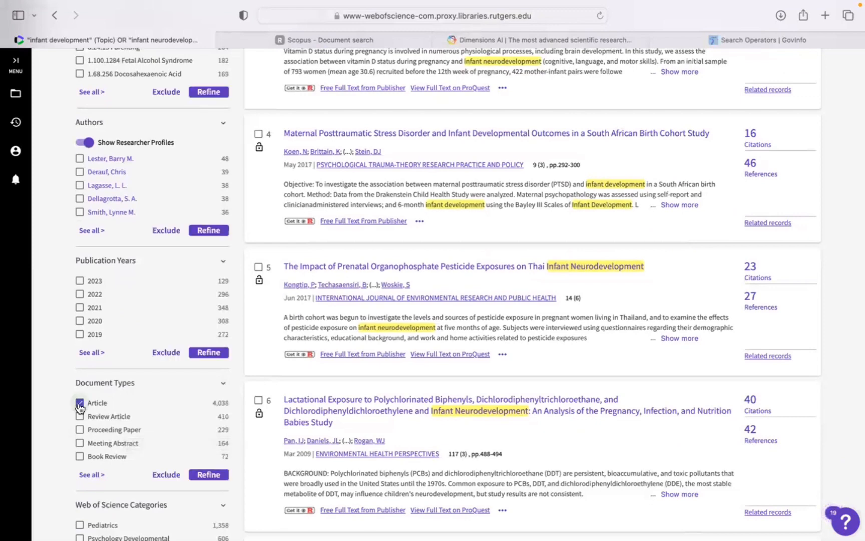
{"action": "left_click", "coordinate": [79, 443]}
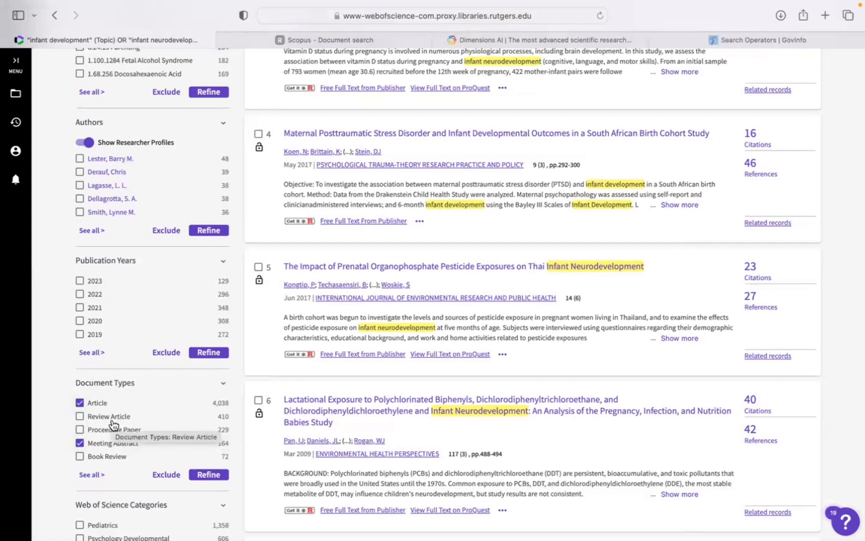
{"action": "left_click", "coordinate": [209, 477]}
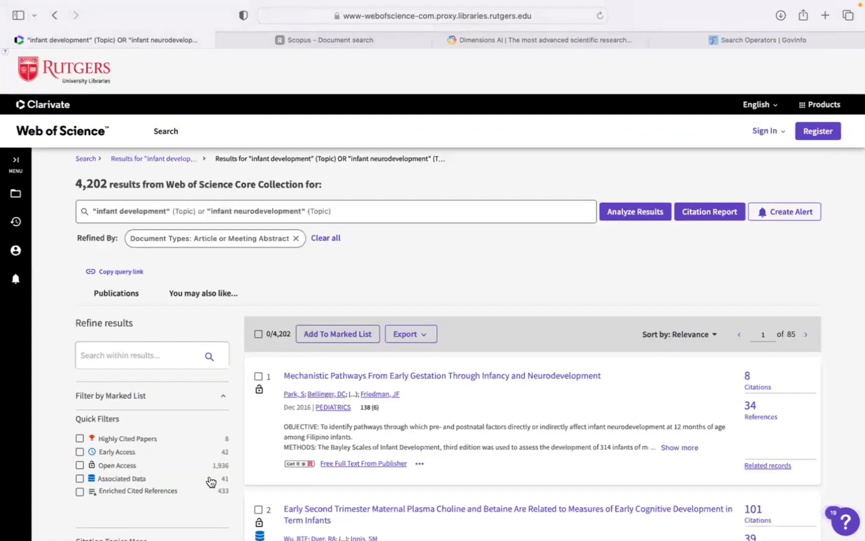
Open the Analyze Results view for the refined results and look at the treemap of Web of Science Categories.
{"action": "scroll", "coordinate": [210, 481], "scroll_direction": "down", "scroll_amount": 3}
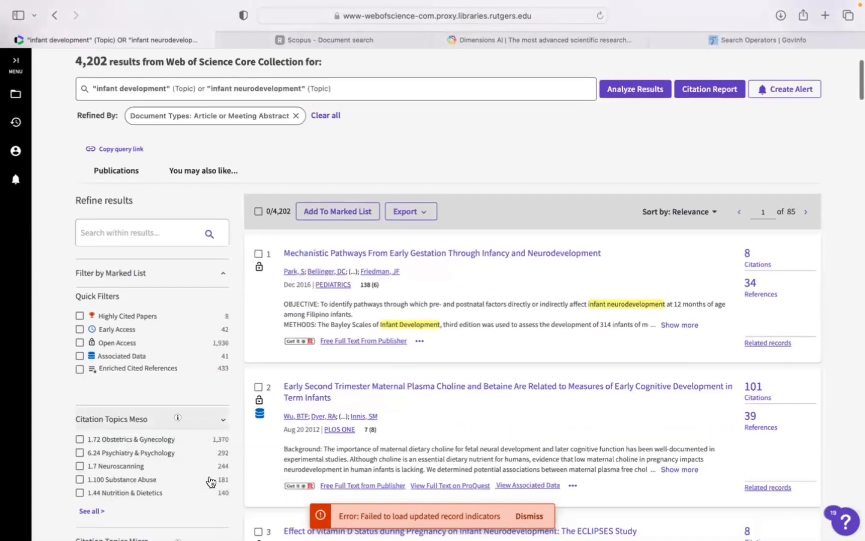
{"action": "scroll", "coordinate": [210, 466], "scroll_direction": "up", "scroll_amount": 5}
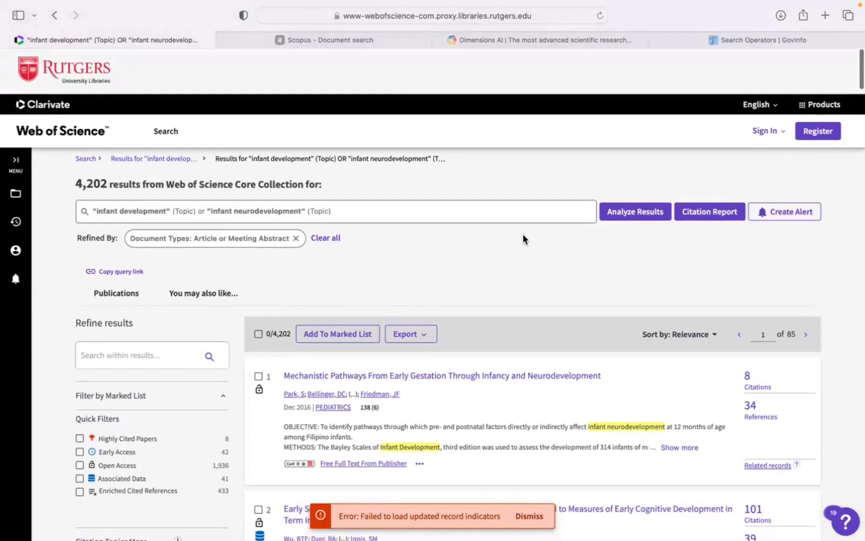
{"action": "left_click", "coordinate": [626, 213]}
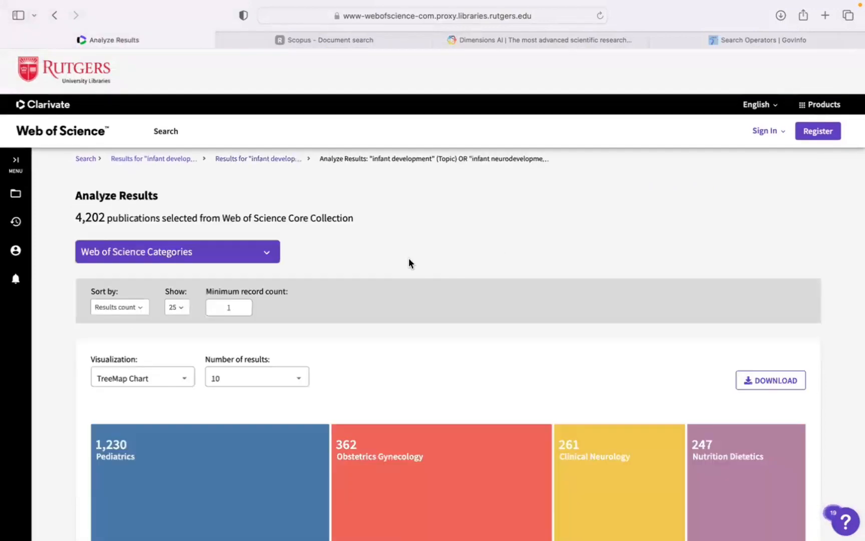
{"action": "scroll", "coordinate": [362, 267], "scroll_direction": "down", "scroll_amount": 3}
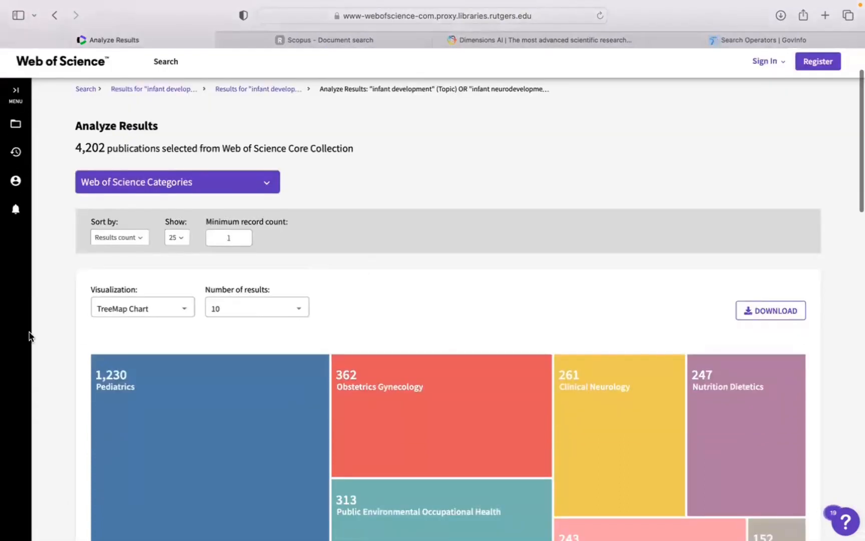
Examine the Web of Science Categories treemap, switch its visualization to Bar Chart, and return to the refined results list.
{"action": "scroll", "coordinate": [52, 326], "scroll_direction": "down", "scroll_amount": 5}
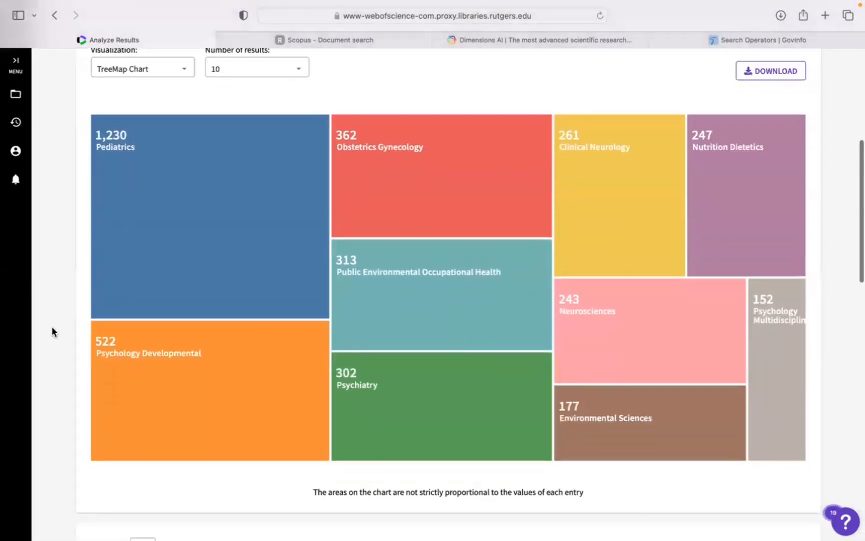
{"action": "mouse_move", "coordinate": [507, 184]}
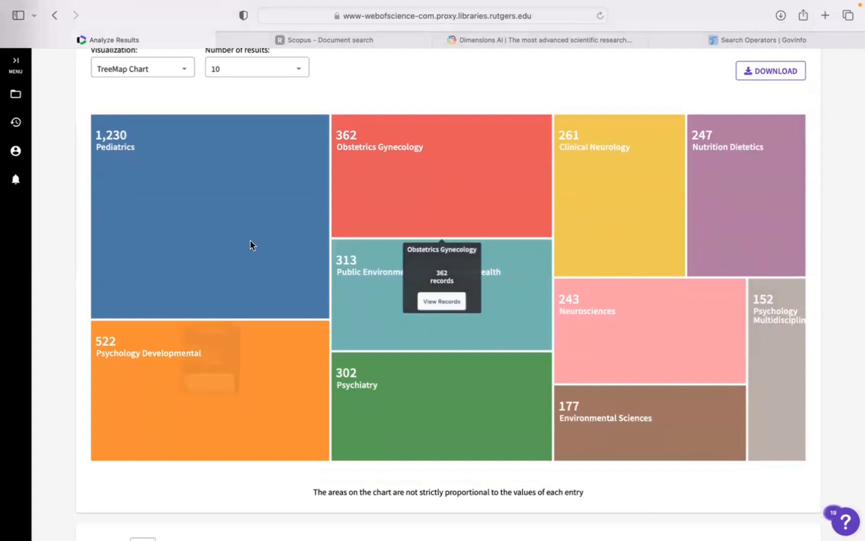
{"action": "scroll", "coordinate": [257, 138], "scroll_direction": "up", "scroll_amount": 2}
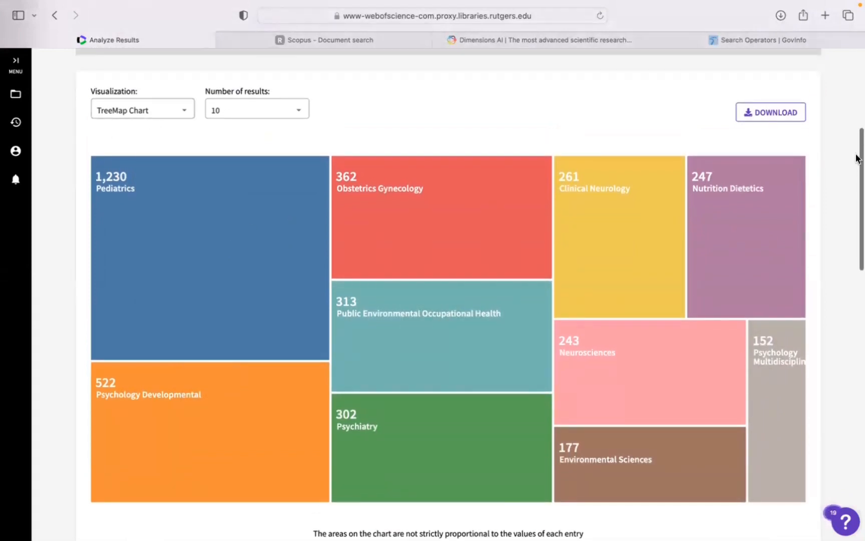
{"action": "left_click", "coordinate": [134, 112]}
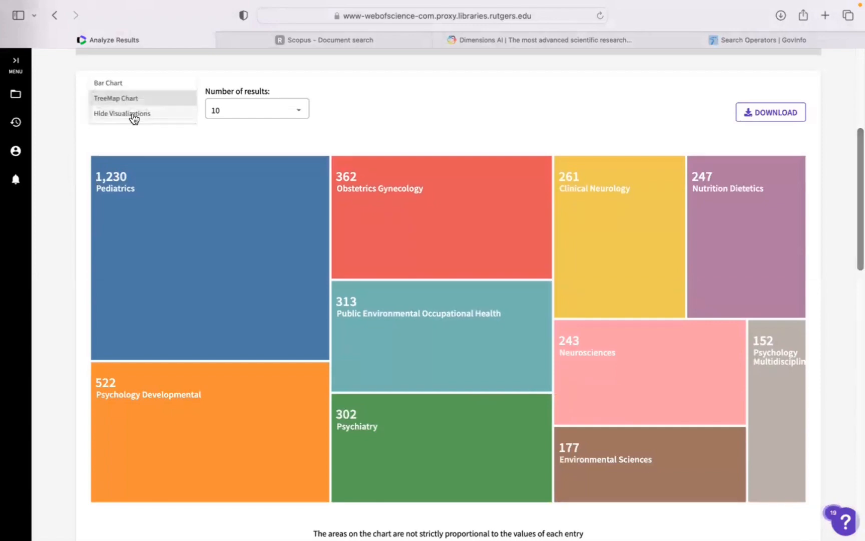
{"action": "left_click", "coordinate": [118, 83]}
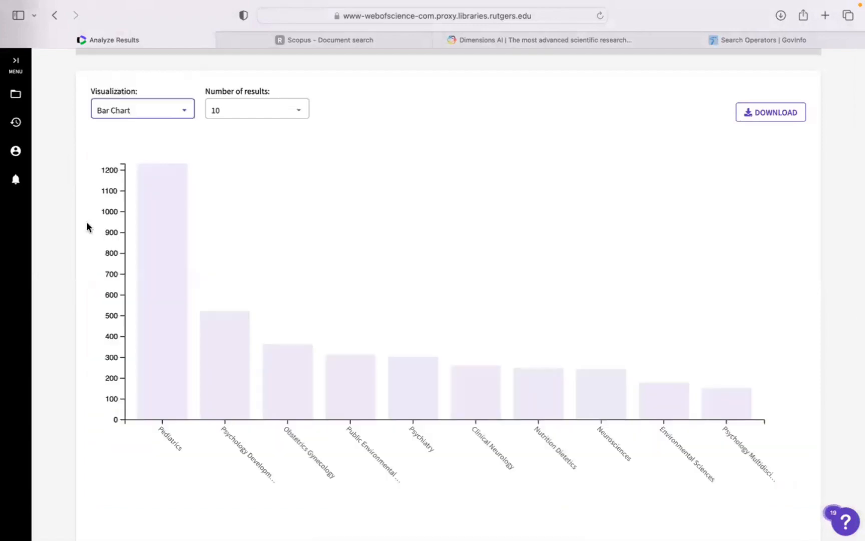
{"action": "scroll", "coordinate": [86, 226], "scroll_direction": "up", "scroll_amount": 10}
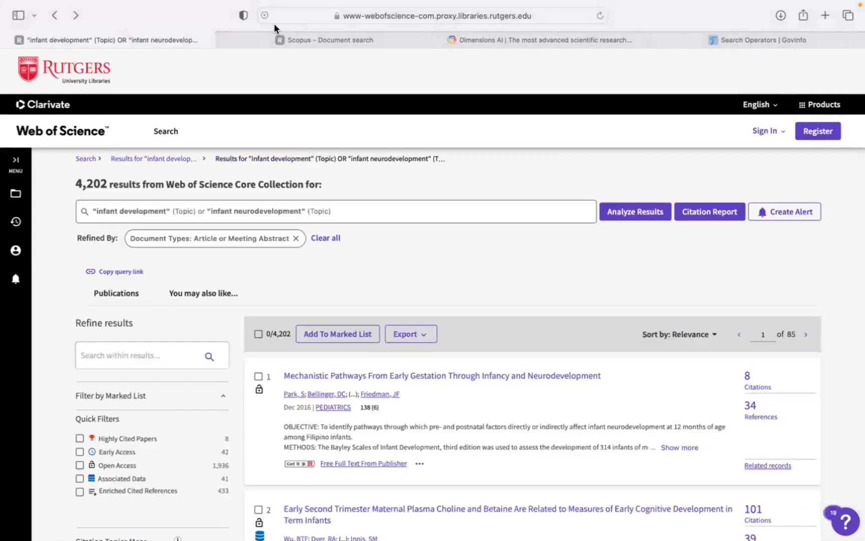
Open the citation report, examine the citations-over-time chart and the most cited publications, and return to the results list.
{"action": "left_click", "coordinate": [709, 213]}
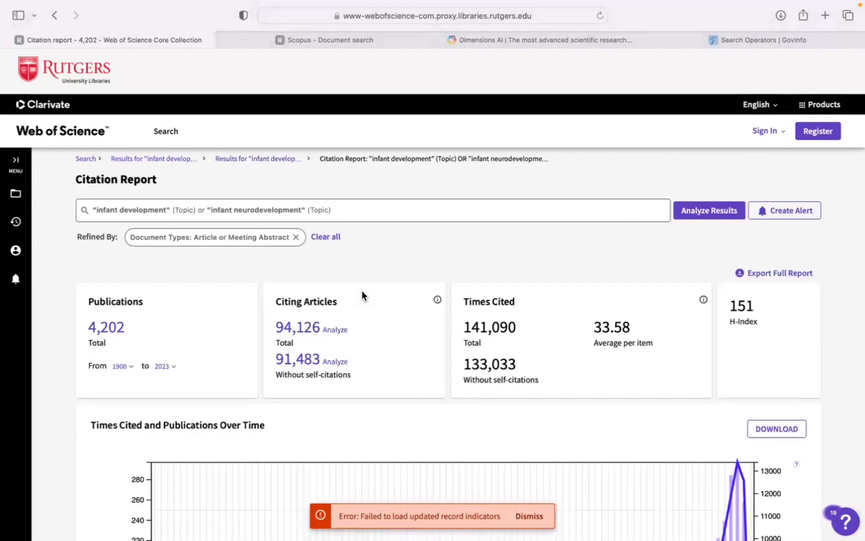
{"action": "scroll", "coordinate": [362, 292], "scroll_direction": "down", "scroll_amount": 5}
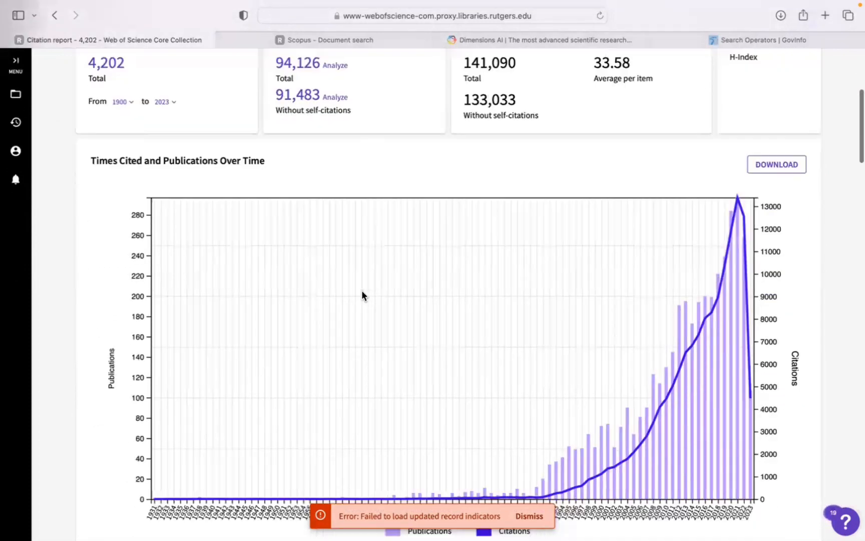
{"action": "scroll", "coordinate": [362, 295], "scroll_direction": "down", "scroll_amount": 2}
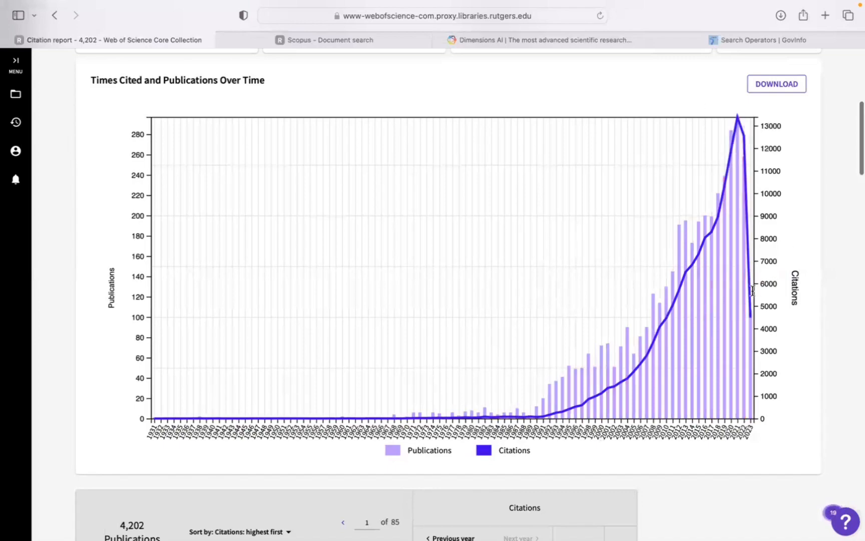
{"action": "scroll", "coordinate": [790, 250], "scroll_direction": "down", "scroll_amount": 10}
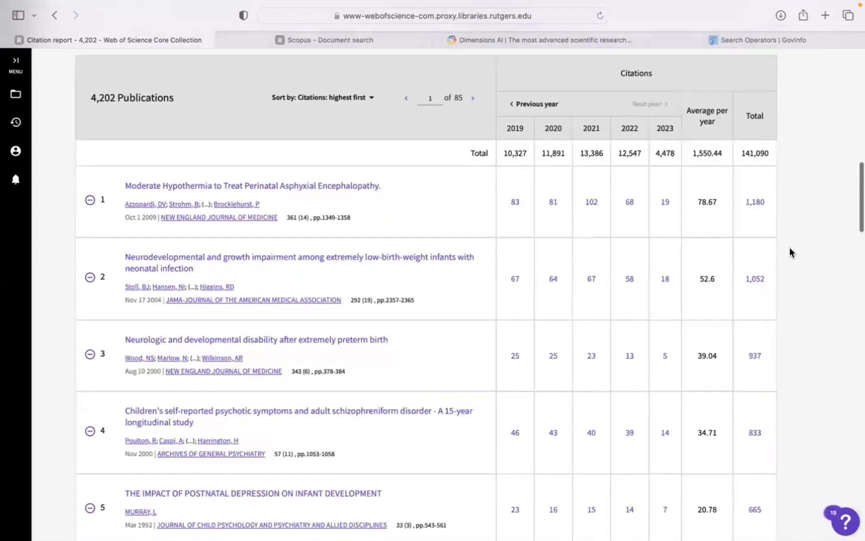
{"action": "scroll", "coordinate": [789, 247], "scroll_direction": "up", "scroll_amount": 5}
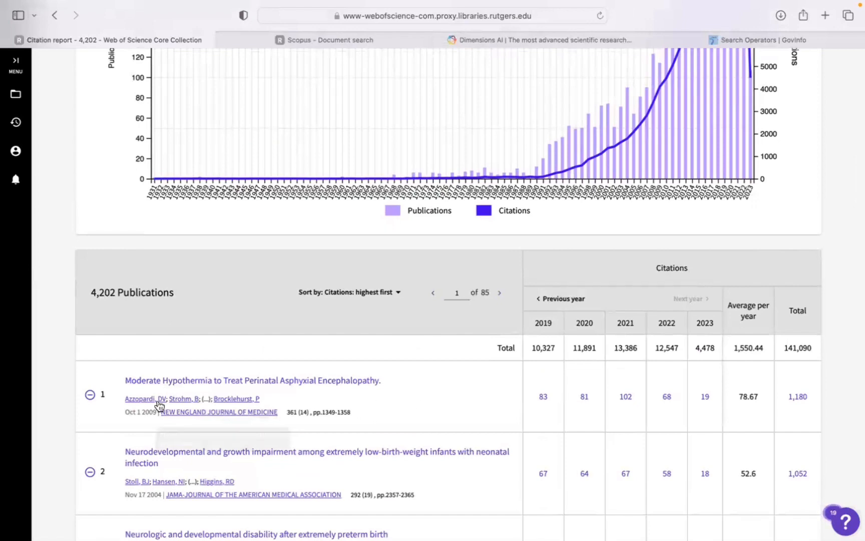
{"action": "left_click_drag", "start_coordinate": [117, 389], "coordinate": [408, 381]}
{"action": "left_click", "coordinate": [408, 381]}
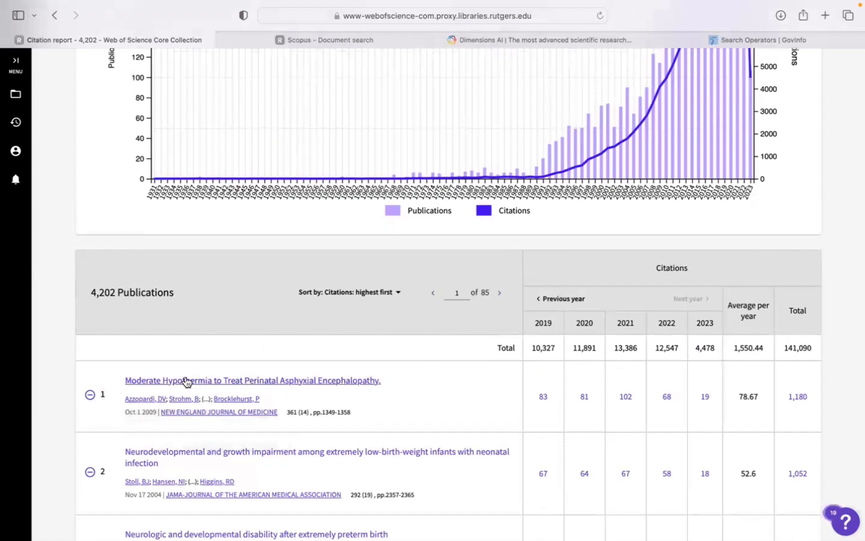
{"action": "scroll", "coordinate": [112, 243], "scroll_direction": "up", "scroll_amount": 15}
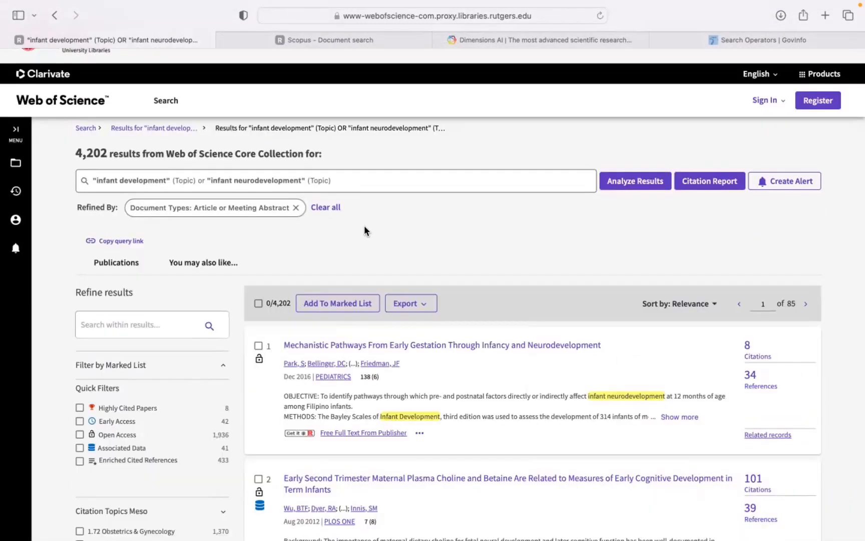
Export records 1 to 1000 of the refined results to an RIS file with Full Record content.
{"action": "left_click", "coordinate": [409, 308]}
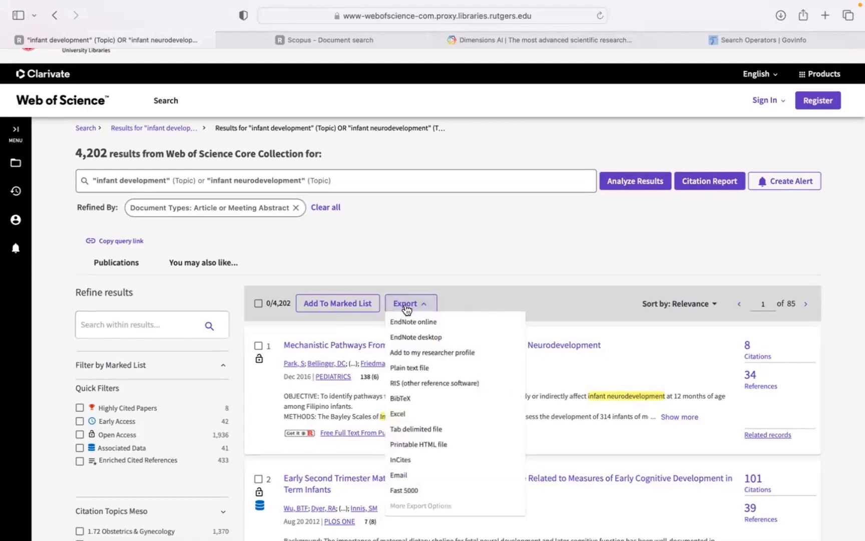
{"action": "scroll", "coordinate": [406, 309], "scroll_direction": "down", "scroll_amount": 1}
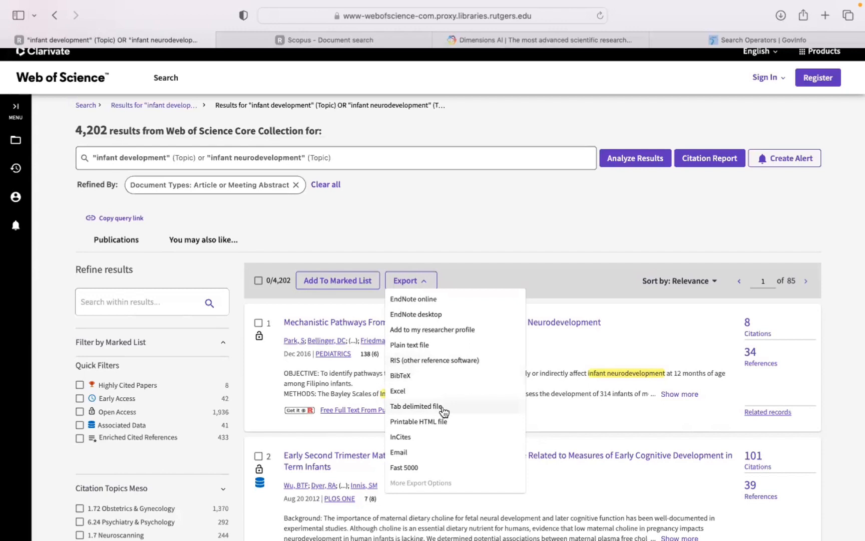
{"action": "left_click", "coordinate": [410, 360]}
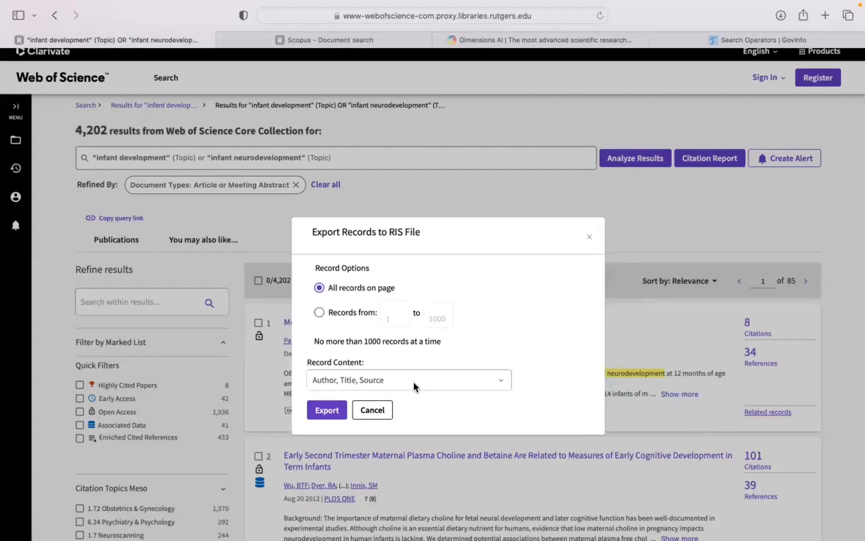
{"action": "left_click", "coordinate": [404, 369]}
{"action": "scroll", "coordinate": [403, 349], "scroll_direction": "down", "scroll_amount": 1}
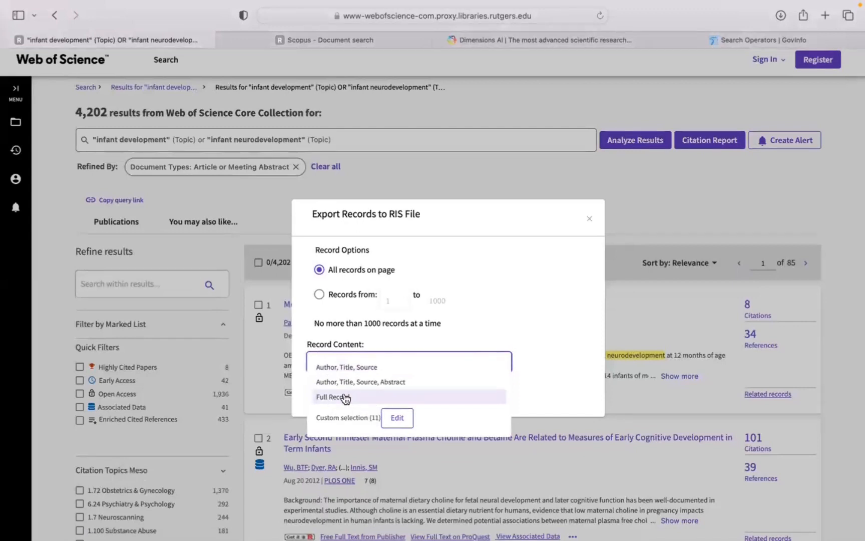
{"action": "left_click", "coordinate": [345, 398]}
{"action": "left_click", "coordinate": [327, 296]}
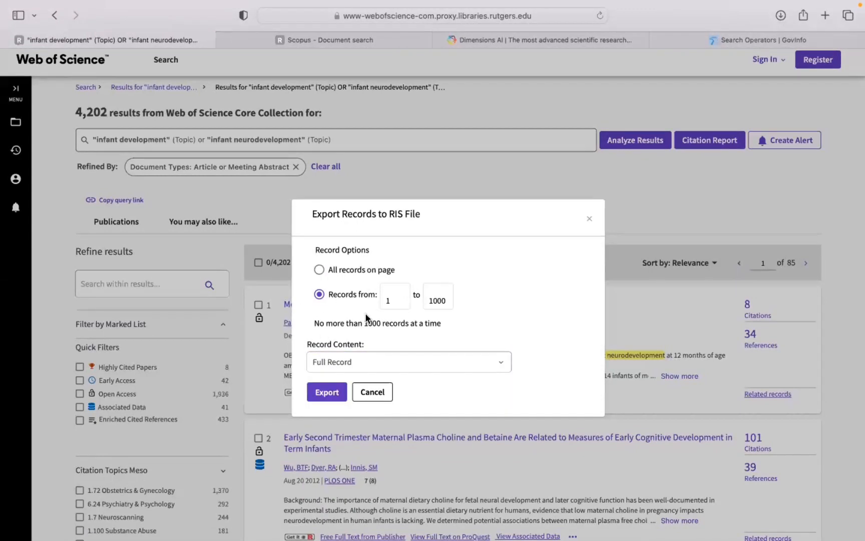
{"action": "left_click", "coordinate": [320, 397]}
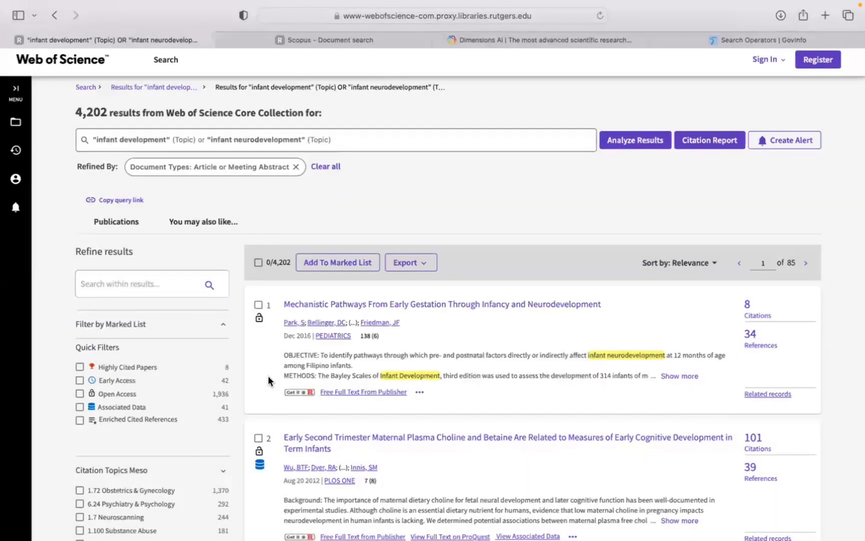
Export records 1001 to 2000 to a second RIS file with Full Record content.
{"action": "left_click", "coordinate": [425, 266]}
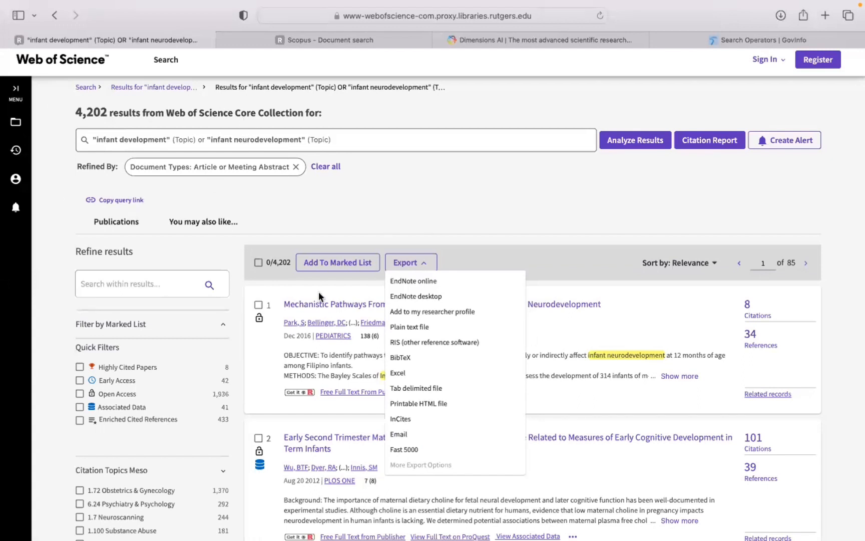
{"action": "left_click", "coordinate": [431, 344]}
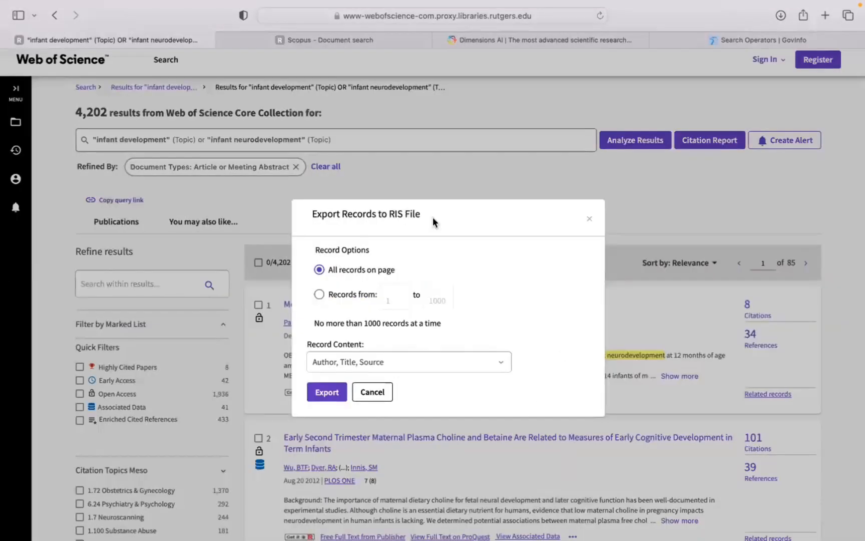
{"action": "left_click", "coordinate": [348, 299]}
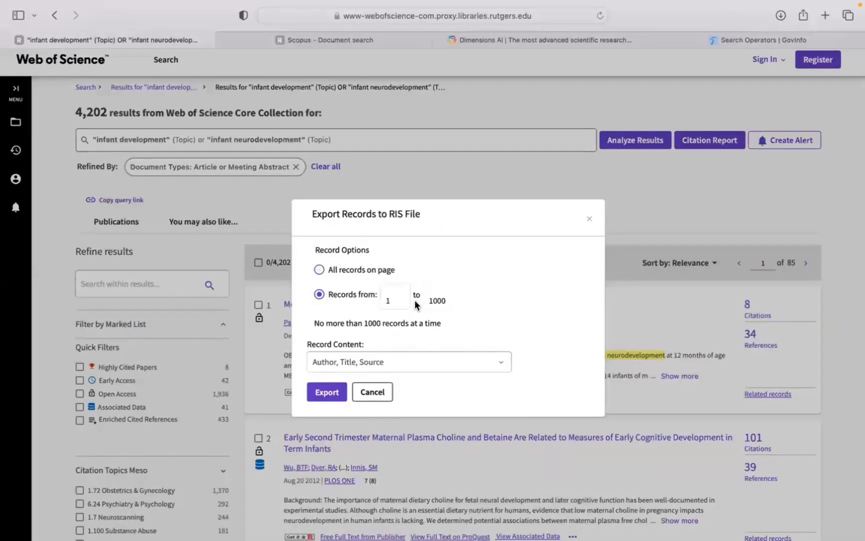
{"action": "left_click", "coordinate": [396, 300]}
{"action": "type", "text": "001"}
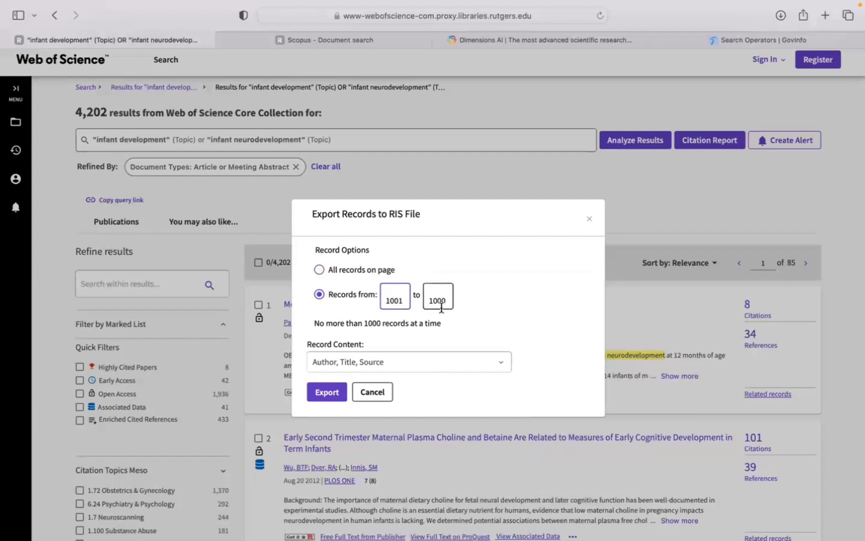
{"action": "left_click_drag", "start_coordinate": [432, 299], "coordinate": [457, 300]}
{"action": "type", "text": "2000"}
{"action": "left_click", "coordinate": [335, 366]}
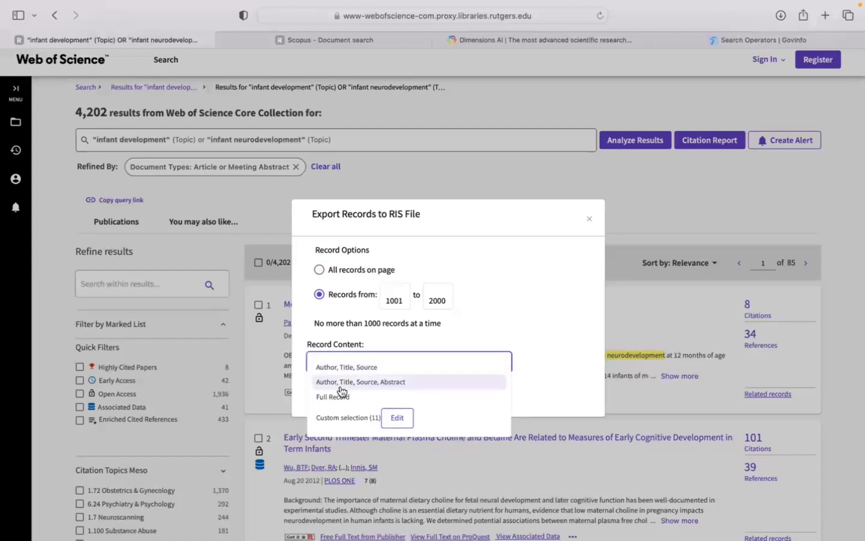
{"action": "left_click", "coordinate": [342, 397]}
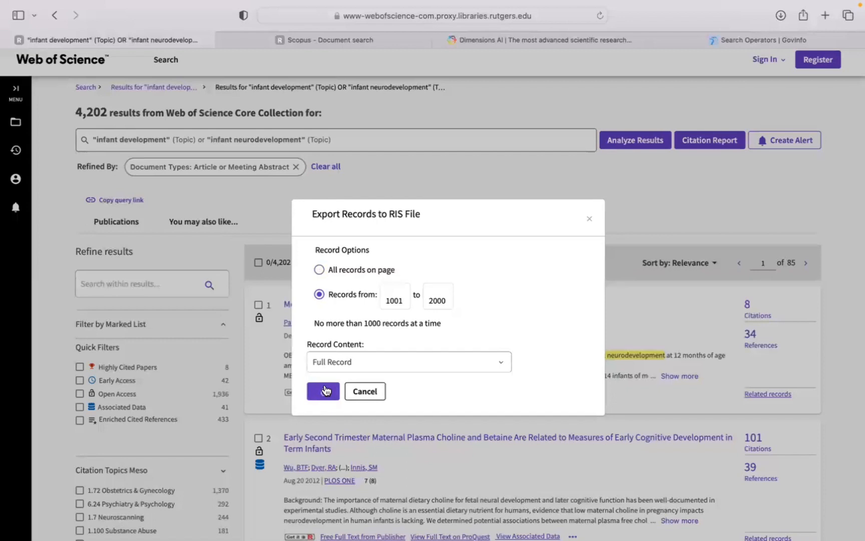
{"action": "left_click", "coordinate": [325, 390]}
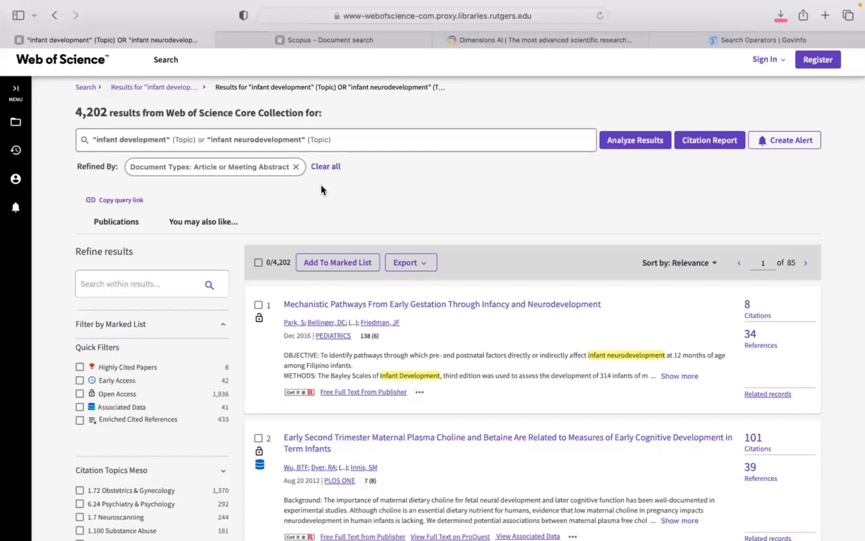
Export records 2001 to 3000 of the refined results to another RIS file.
{"action": "left_click", "coordinate": [401, 263]}
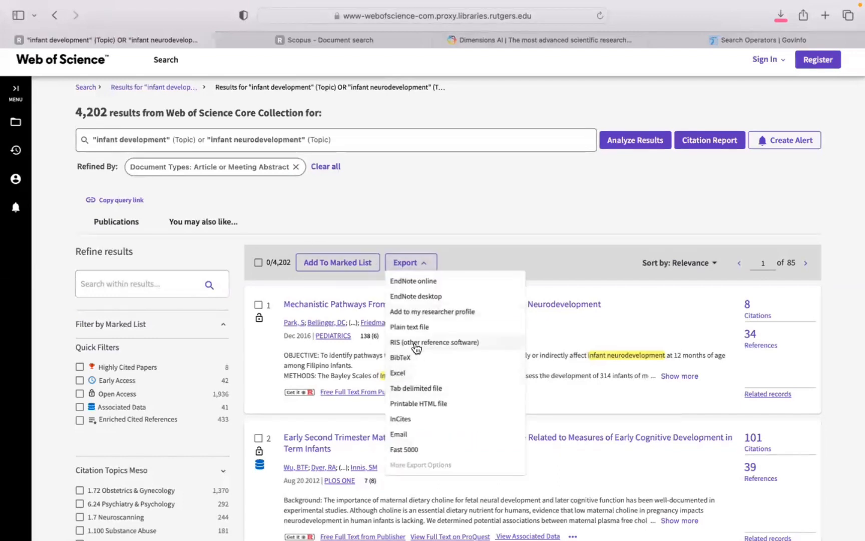
{"action": "left_click", "coordinate": [396, 342]}
{"action": "left_click", "coordinate": [376, 297]}
{"action": "left_click", "coordinate": [390, 296]}
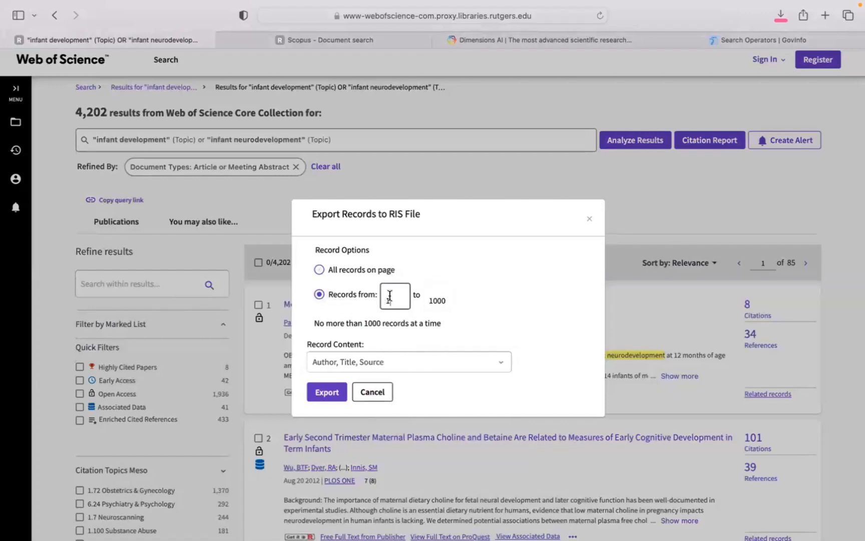
{"action": "key", "text": "BackSpace"}
{"action": "type", "text": "2001"}
{"action": "left_click", "coordinate": [441, 301]}
{"action": "double_click", "coordinate": [441, 300]}
{"action": "type", "text": "3000"}
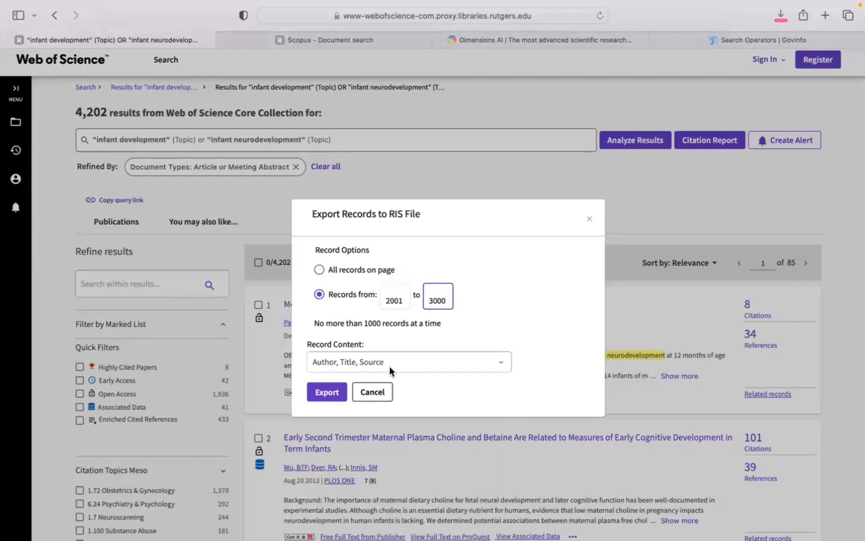
{"action": "left_click", "coordinate": [332, 393]}
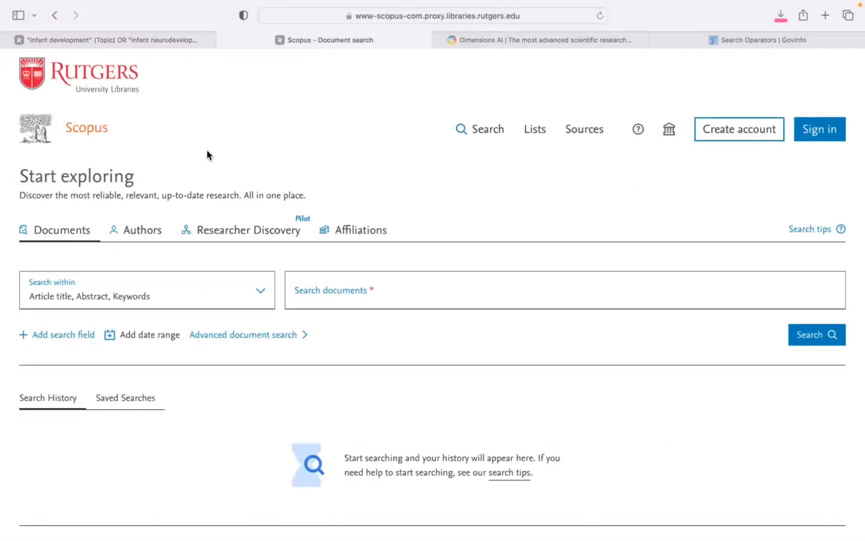
Enter the exact phrase "infant development" in quotation marks as the first Scopus search term, within Article title, Abstract, Keywords.
{"action": "left_click", "coordinate": [374, 291]}
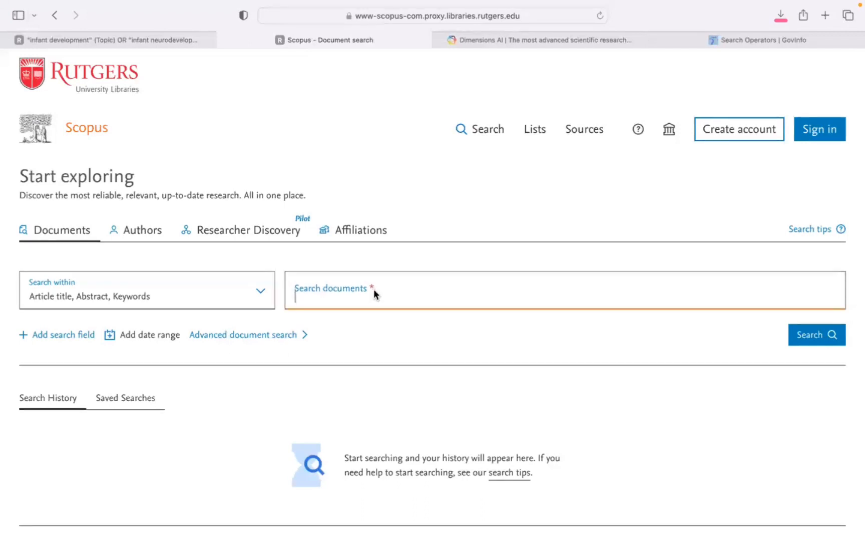
{"action": "type", "text": "\"i"}
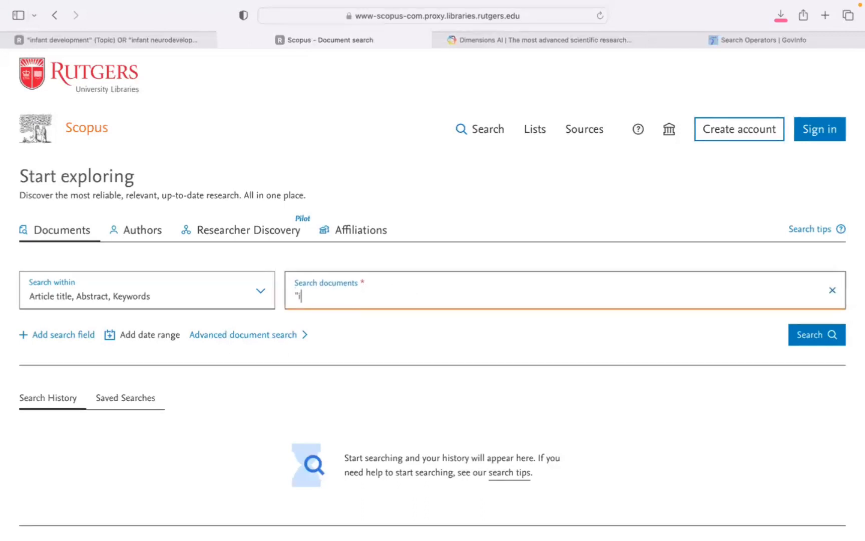
{"action": "type", "text": "nfant development\""}
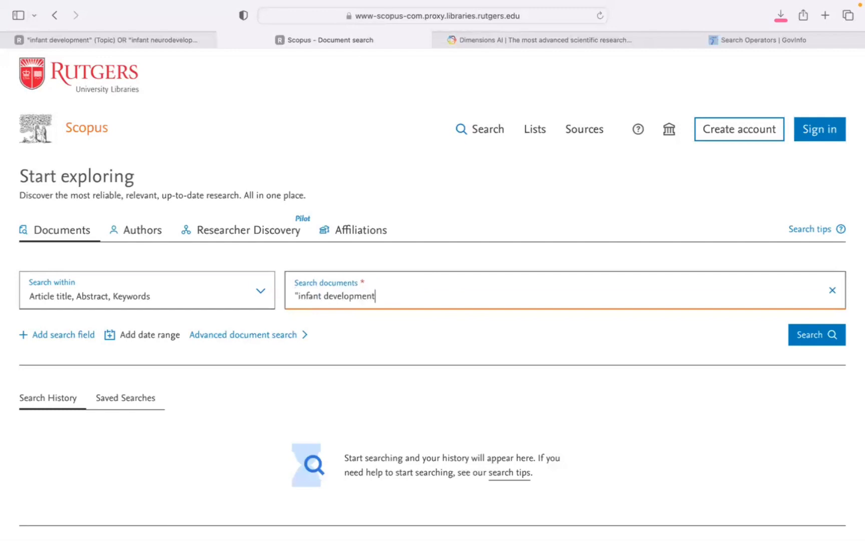
{"action": "left_click", "coordinate": [55, 307]}
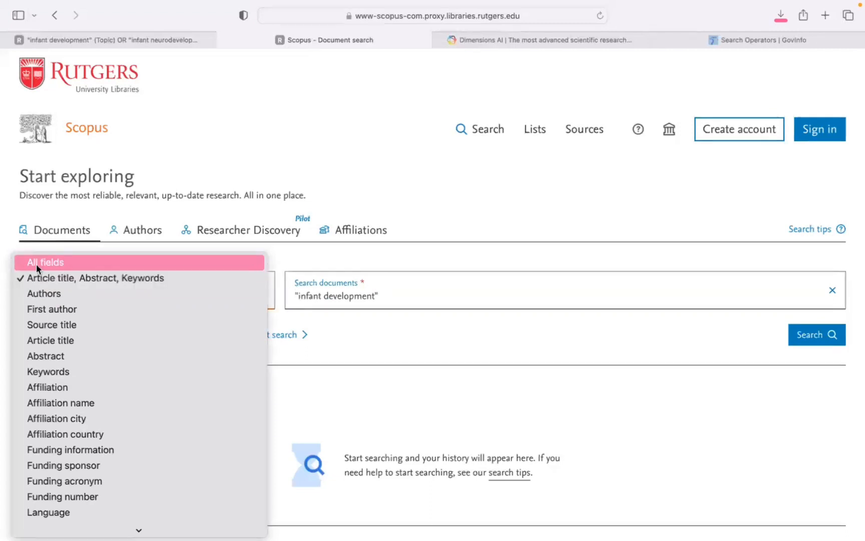
{"action": "scroll", "coordinate": [73, 364], "scroll_direction": "down", "scroll_amount": 5}
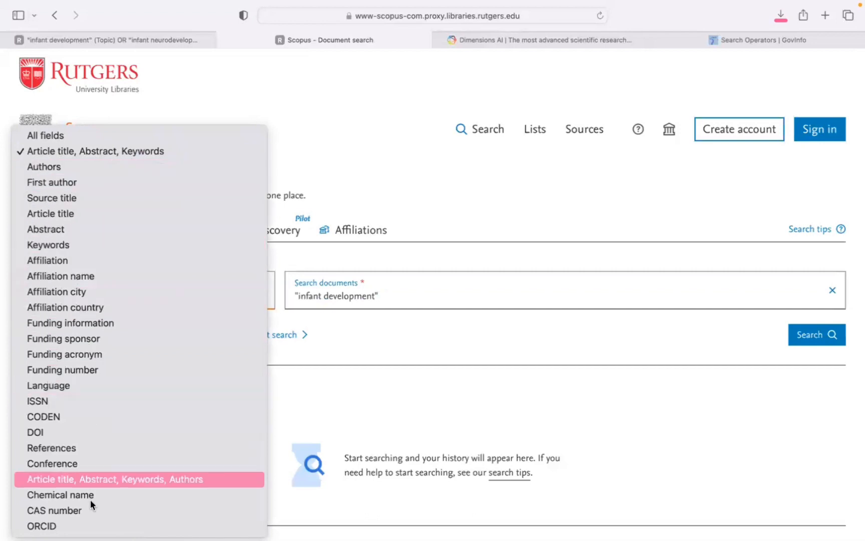
{"action": "left_click", "coordinate": [353, 357]}
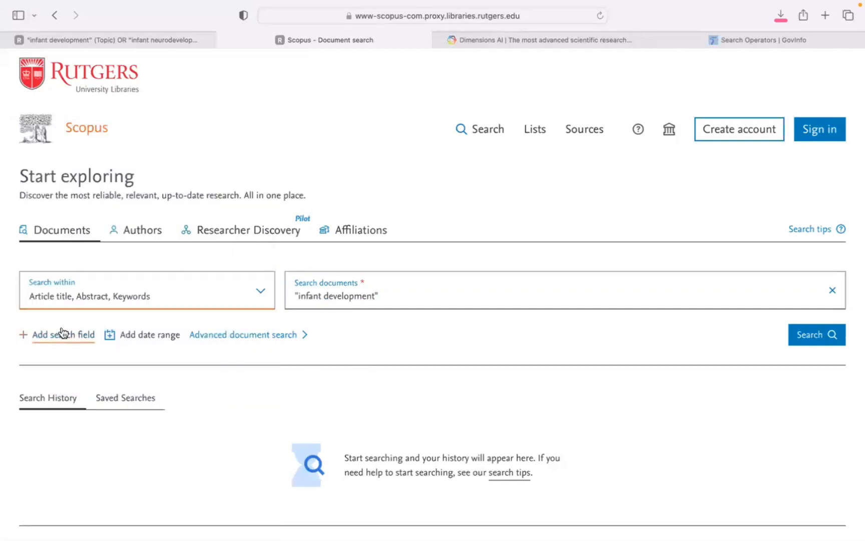
Add a second search field joined with OR for the exact phrase "infant neurodevelopment" and run the search.
{"action": "left_click", "coordinate": [38, 344]}
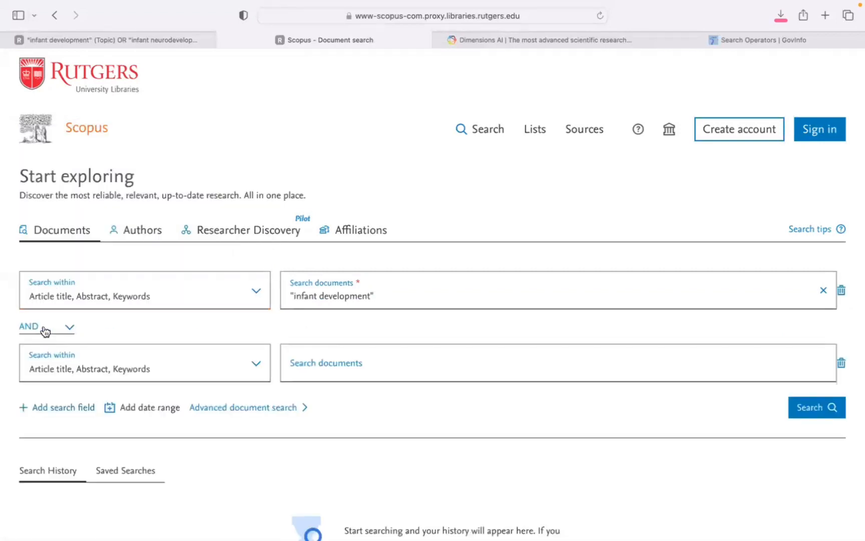
{"action": "left_click", "coordinate": [44, 331]}
{"action": "left_click", "coordinate": [34, 341]}
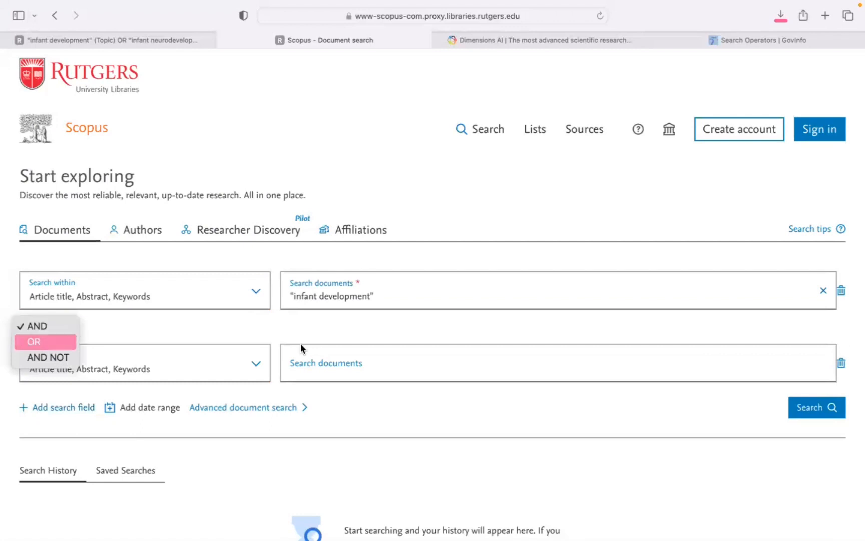
{"action": "left_click", "coordinate": [351, 363]}
{"action": "type", "text": "\"infan"}
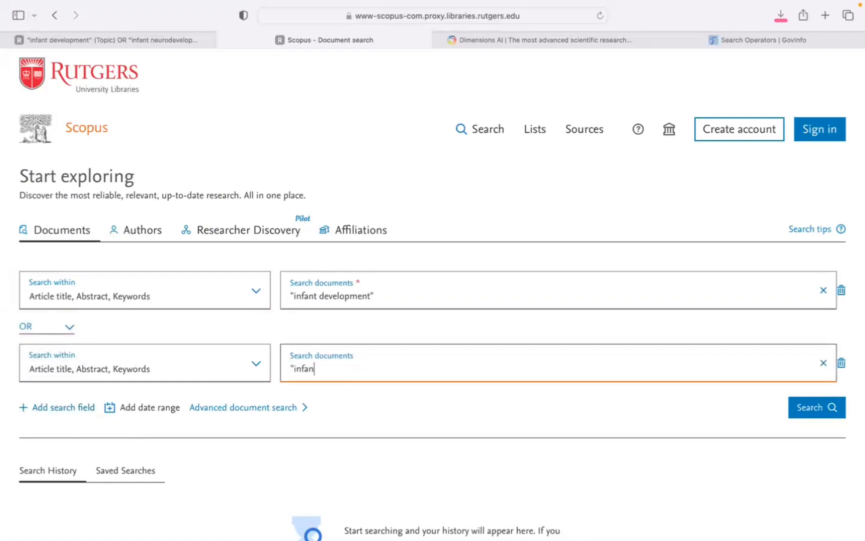
{"action": "type", "text": "t neuro"}
{"action": "type", "text": "d"}
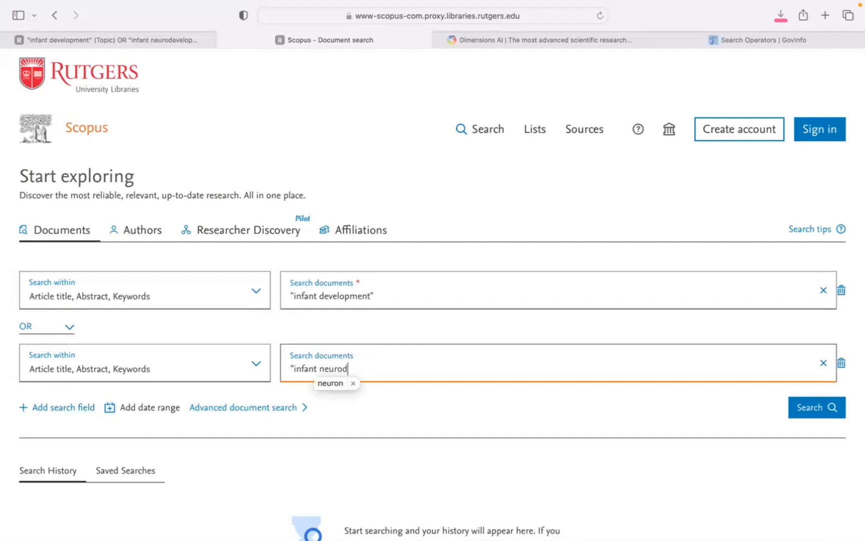
{"action": "type", "text": "evelopment"}
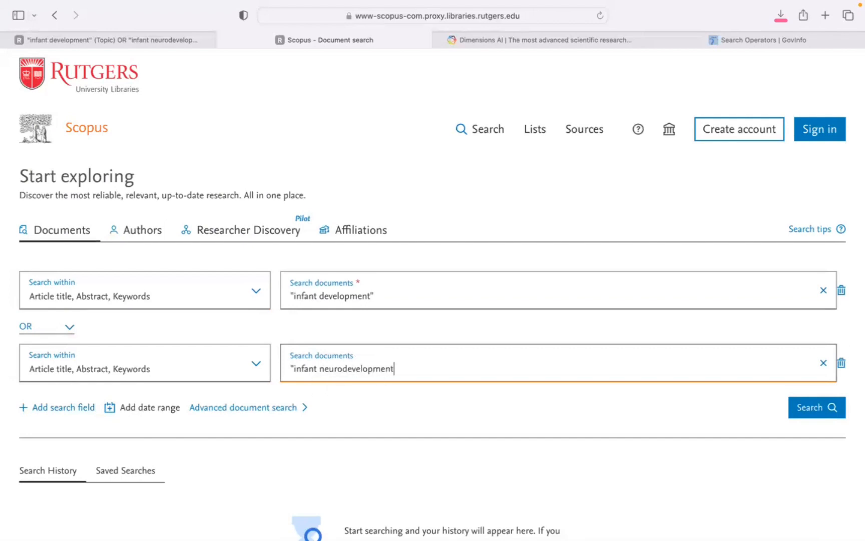
{"action": "left_click", "coordinate": [800, 412]}
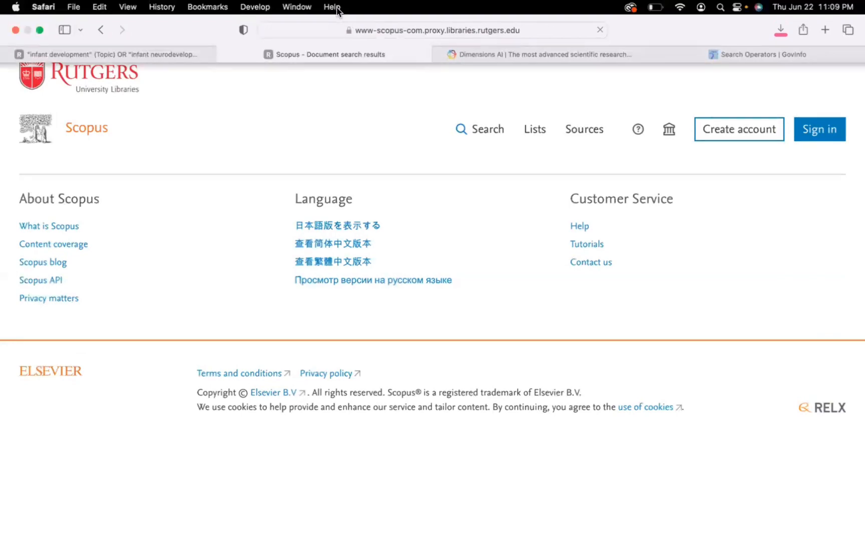
Dismiss the search results page tour and limit the document type to Article and Conference paper.
{"action": "scroll", "coordinate": [201, 240], "scroll_direction": "down", "scroll_amount": 5}
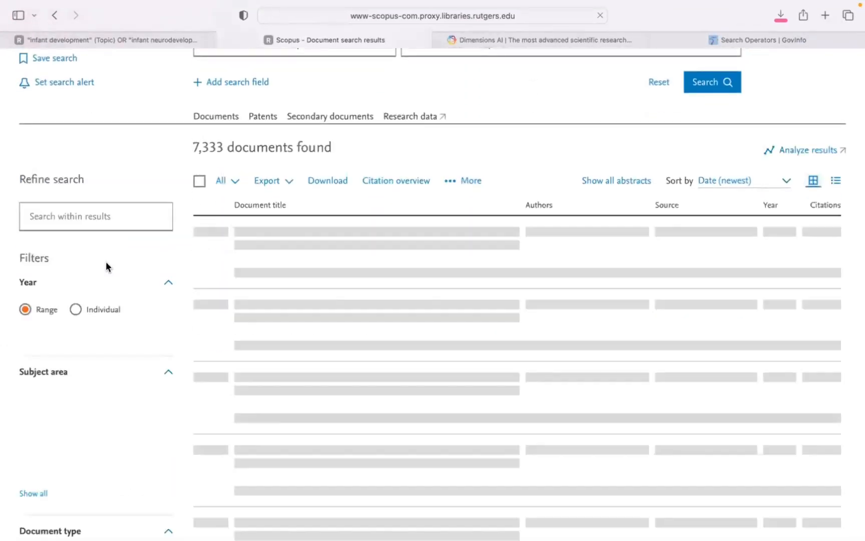
{"action": "scroll", "coordinate": [106, 262], "scroll_direction": "down", "scroll_amount": 1}
{"action": "scroll", "coordinate": [107, 266], "scroll_direction": "down", "scroll_amount": 1}
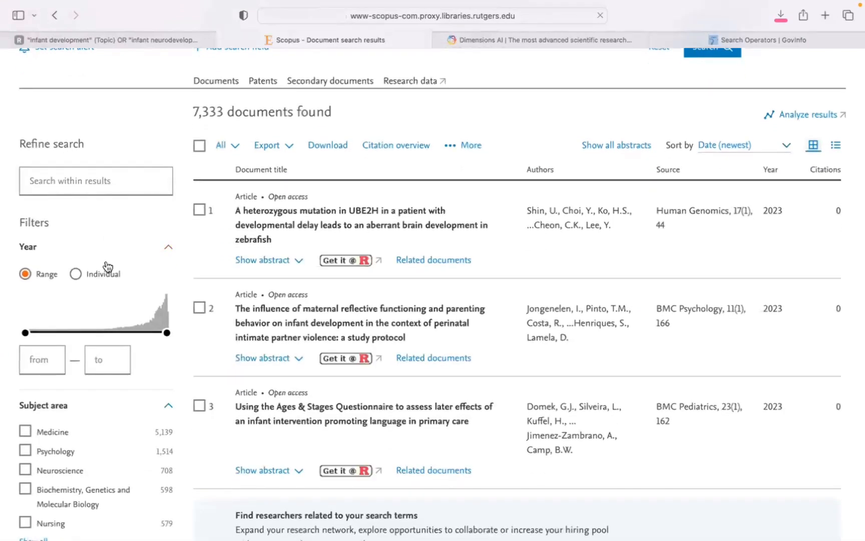
{"action": "scroll", "coordinate": [107, 266], "scroll_direction": "down", "scroll_amount": 1}
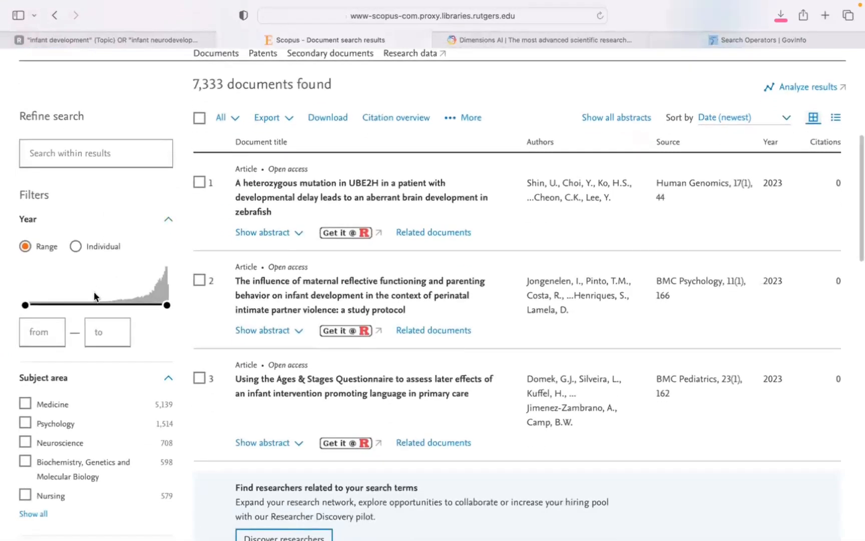
{"action": "scroll", "coordinate": [136, 266], "scroll_direction": "down", "scroll_amount": 1}
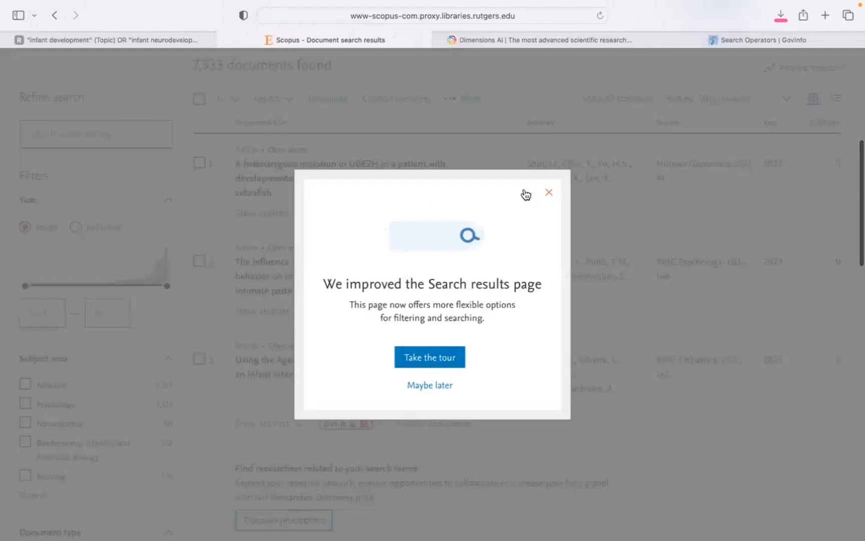
{"action": "left_click", "coordinate": [549, 192]}
{"action": "scroll", "coordinate": [131, 304], "scroll_direction": "down", "scroll_amount": 6}
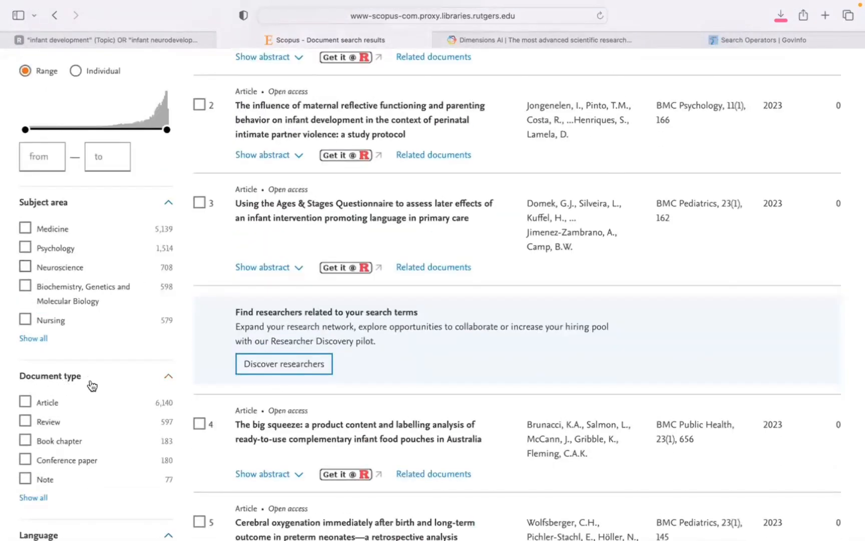
{"action": "left_click", "coordinate": [25, 401]}
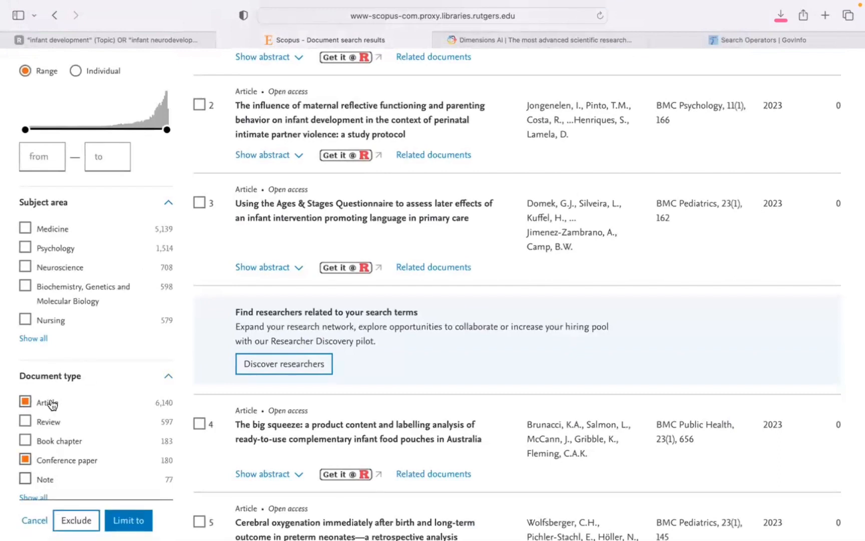
{"action": "left_click", "coordinate": [128, 521]}
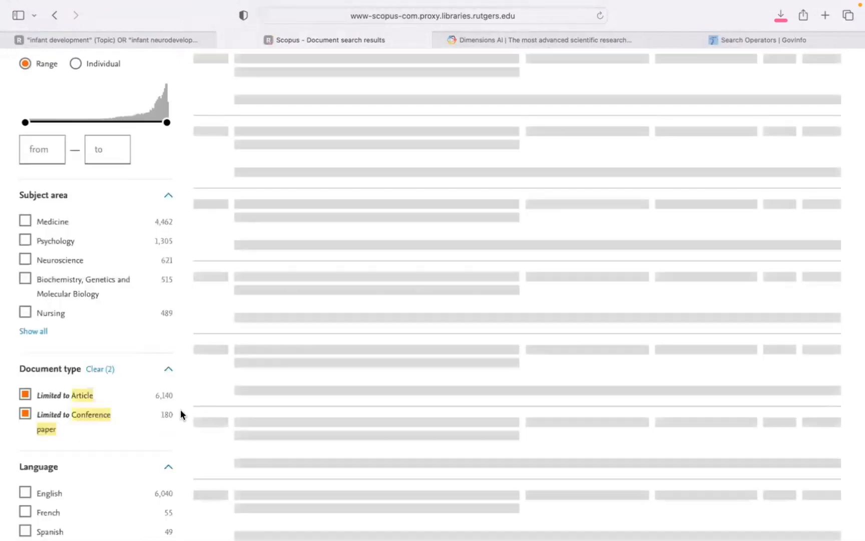
Analyze the refined results, examining documents by year and the breakdowns by source, author, affiliation, country, type, subject area and funding sponsor.
{"action": "scroll", "coordinate": [180, 410], "scroll_direction": "up", "scroll_amount": 10}
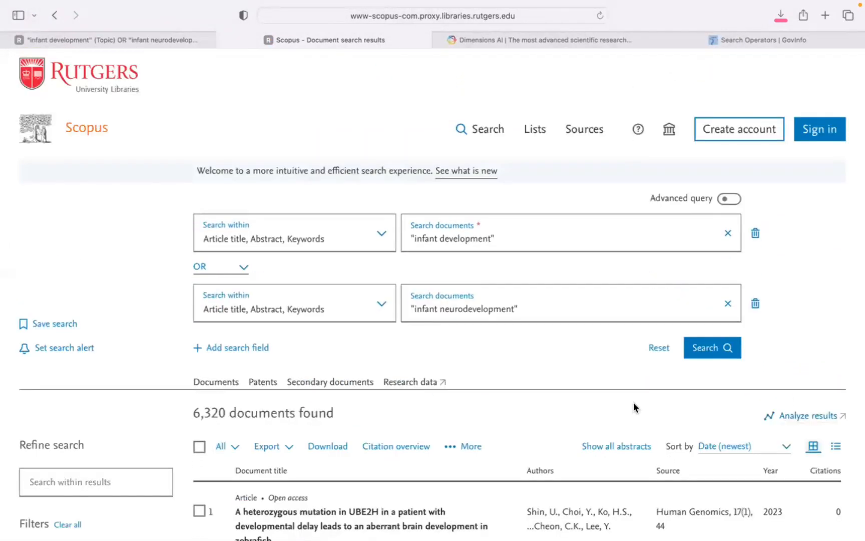
{"action": "left_click", "coordinate": [799, 421]}
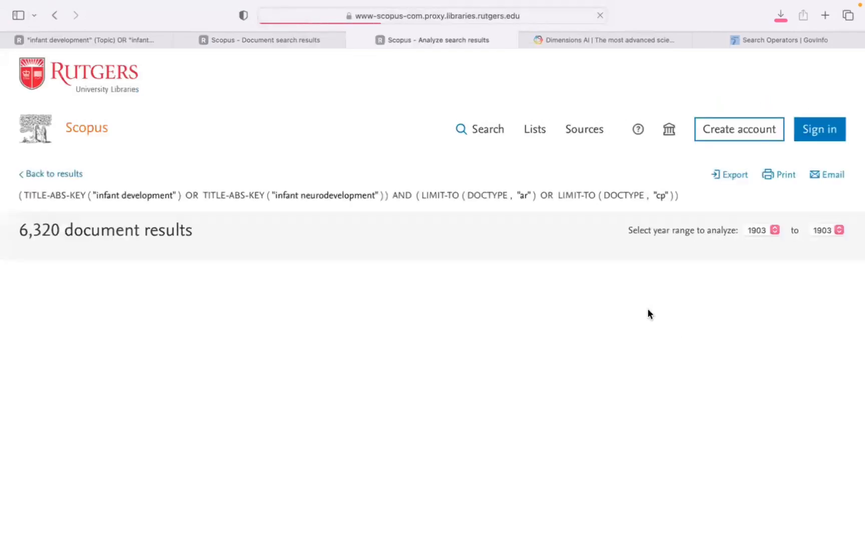
{"action": "scroll", "coordinate": [648, 309], "scroll_direction": "down", "scroll_amount": 1}
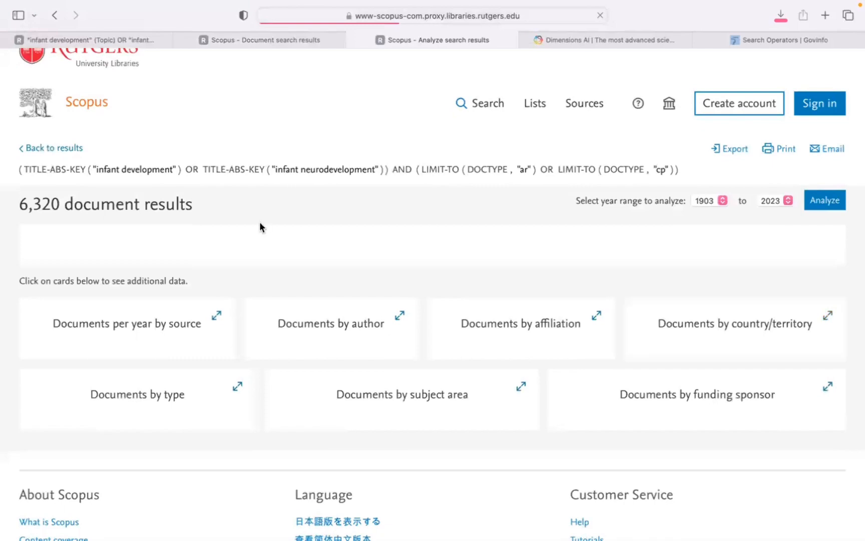
{"action": "scroll", "coordinate": [259, 227], "scroll_direction": "down", "scroll_amount": 2}
{"action": "scroll", "coordinate": [259, 221], "scroll_direction": "down", "scroll_amount": 3}
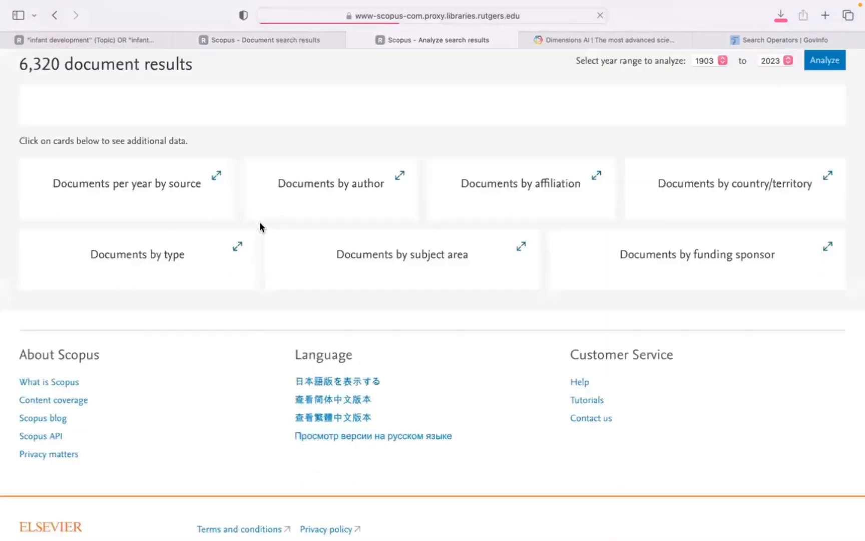
{"action": "scroll", "coordinate": [260, 221], "scroll_direction": "up", "scroll_amount": 4}
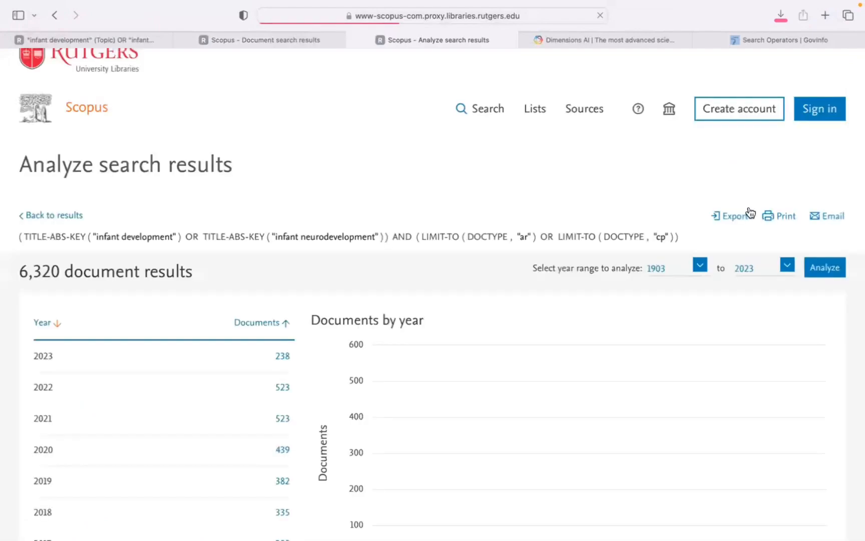
{"action": "scroll", "coordinate": [665, 193], "scroll_direction": "down", "scroll_amount": 2}
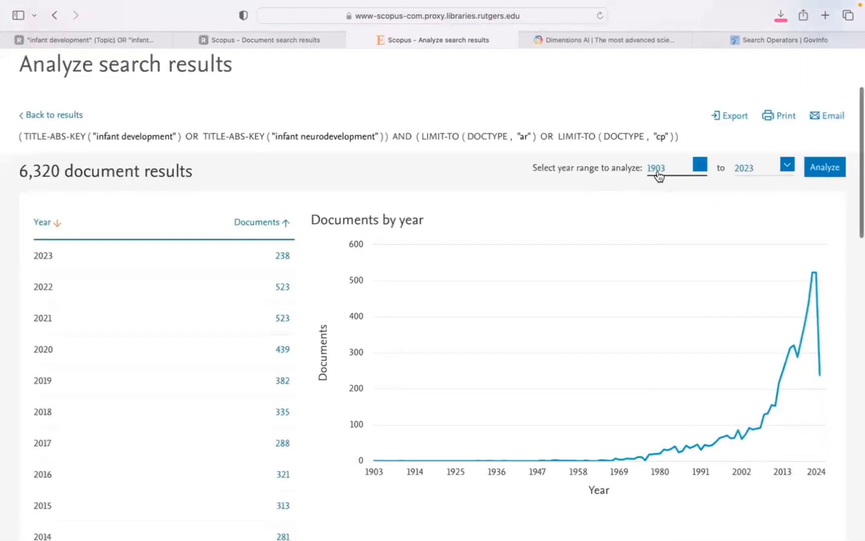
{"action": "scroll", "coordinate": [779, 179], "scroll_direction": "down", "scroll_amount": 3}
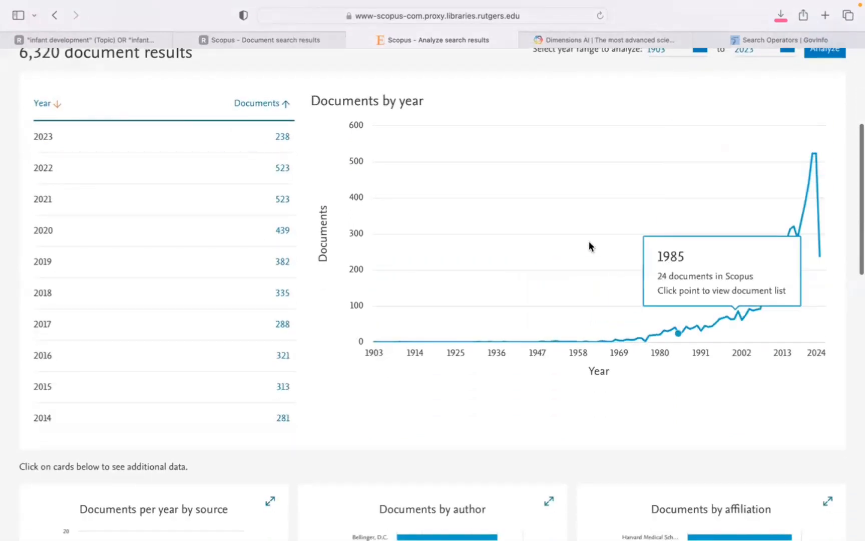
{"action": "scroll", "coordinate": [306, 337], "scroll_direction": "up", "scroll_amount": 1}
{"action": "scroll", "coordinate": [306, 339], "scroll_direction": "down", "scroll_amount": 8}
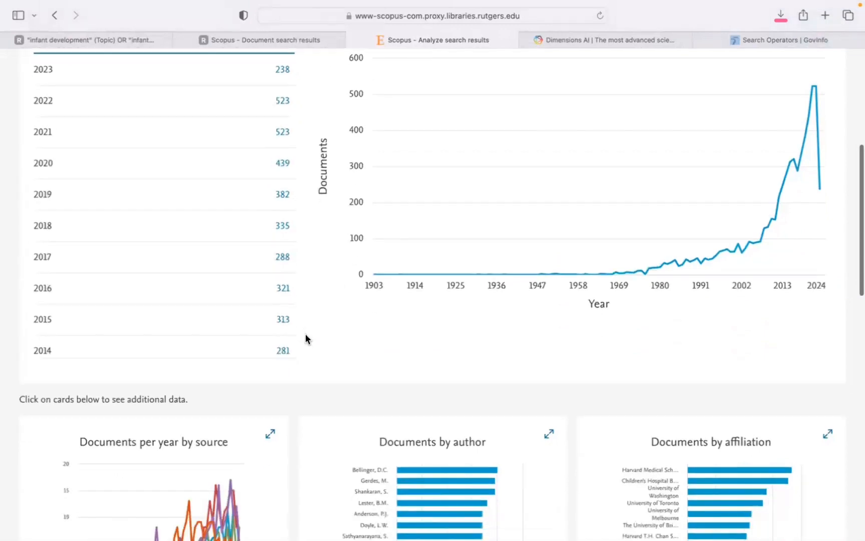
{"action": "scroll", "coordinate": [307, 340], "scroll_direction": "down", "scroll_amount": 1}
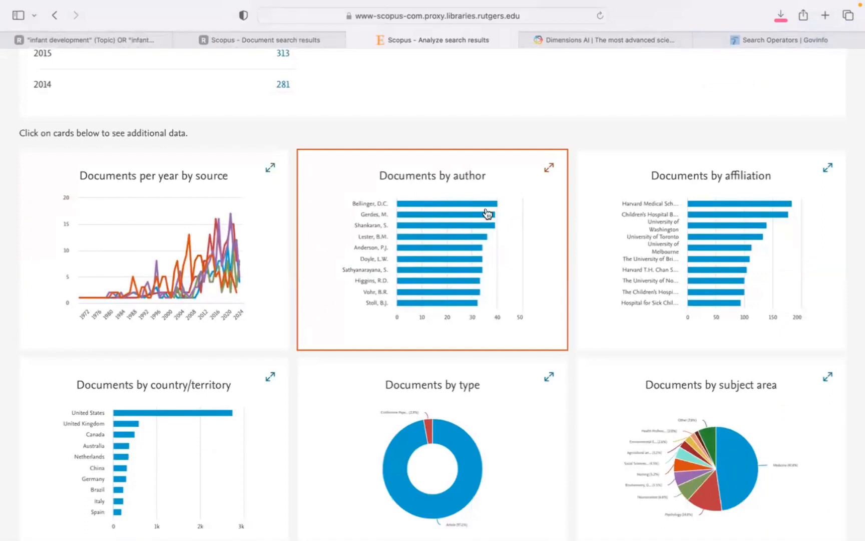
{"action": "scroll", "coordinate": [720, 202], "scroll_direction": "down", "scroll_amount": 3}
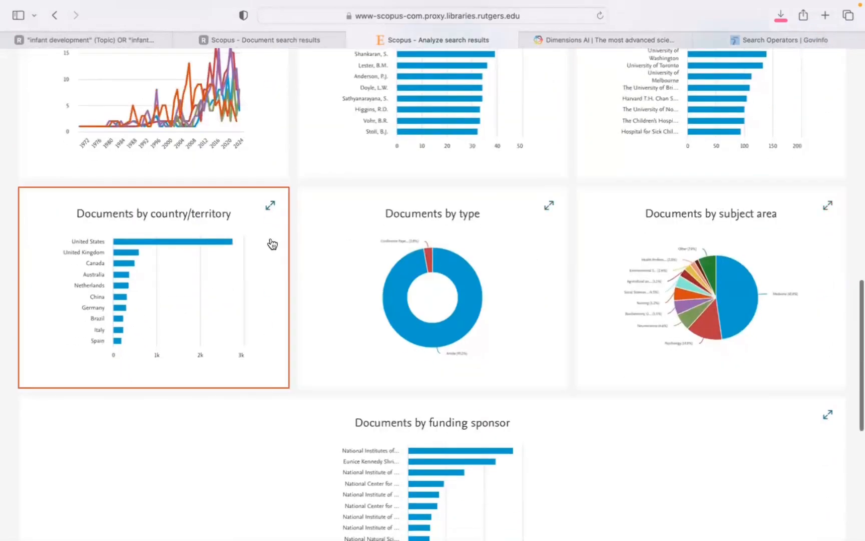
{"action": "scroll", "coordinate": [243, 268], "scroll_direction": "down", "scroll_amount": 1}
{"action": "scroll", "coordinate": [244, 268], "scroll_direction": "down", "scroll_amount": 2}
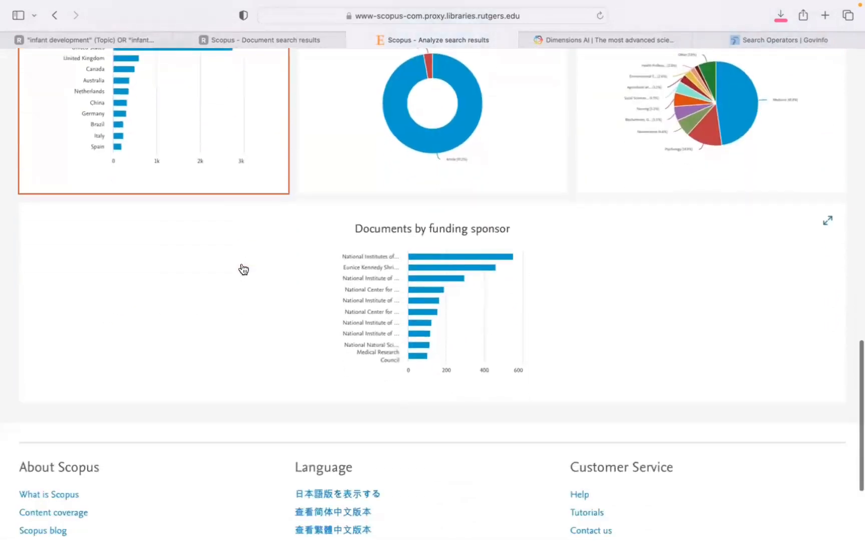
{"action": "scroll", "coordinate": [619, 250], "scroll_direction": "up", "scroll_amount": 15}
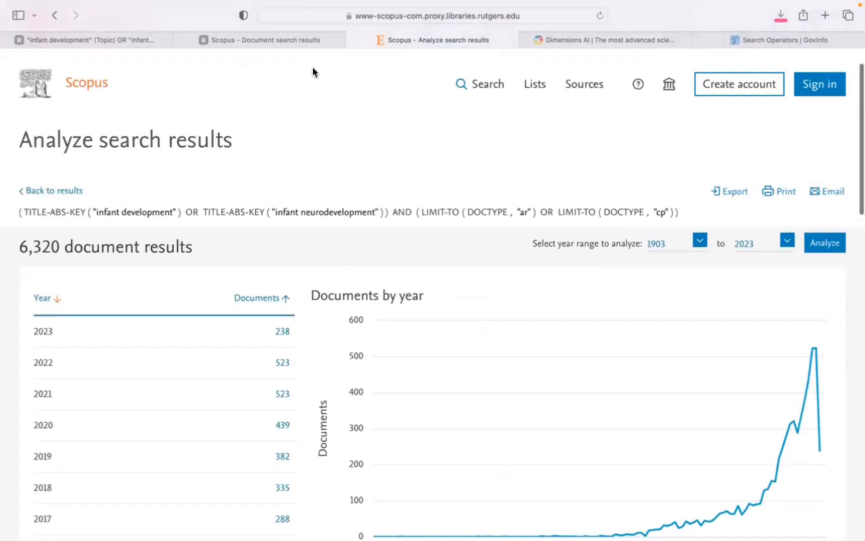
Return to the Scopus document results and set up an RIS export that adds bibliographical information, abstract and keywords, and references.
{"action": "left_click", "coordinate": [277, 44]}
{"action": "scroll", "coordinate": [401, 193], "scroll_direction": "down", "scroll_amount": 2}
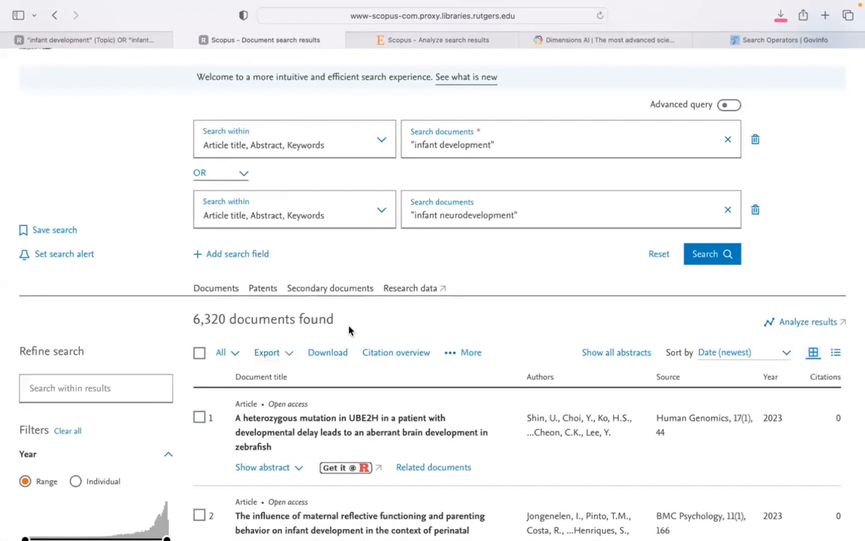
{"action": "left_click", "coordinate": [268, 355]}
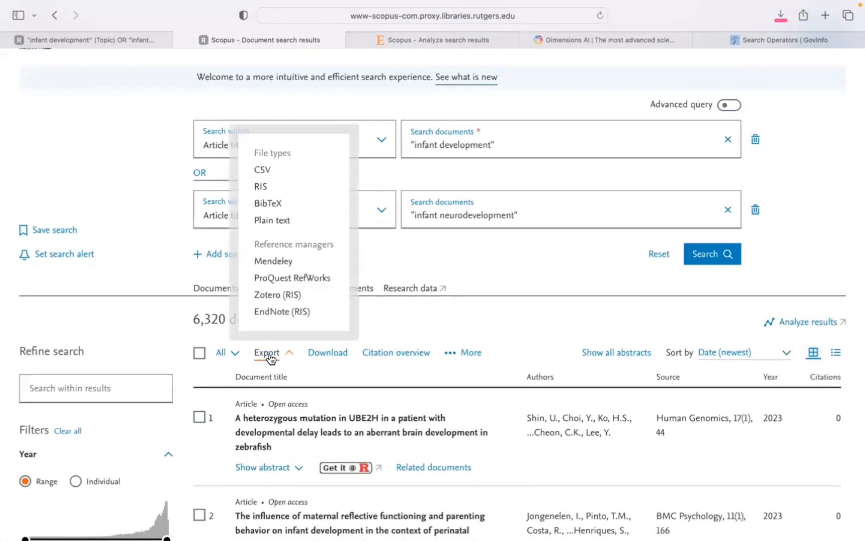
{"action": "left_click", "coordinate": [261, 188]}
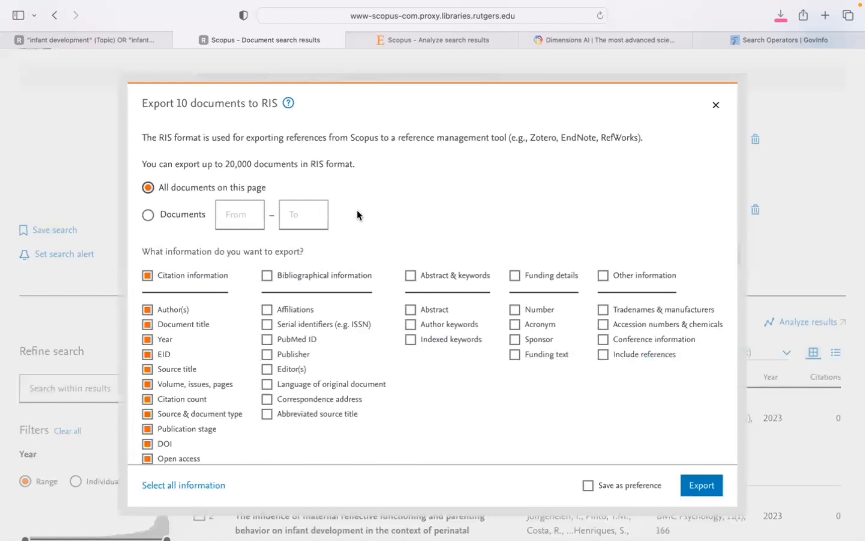
{"action": "scroll", "coordinate": [371, 198], "scroll_direction": "down", "scroll_amount": 1}
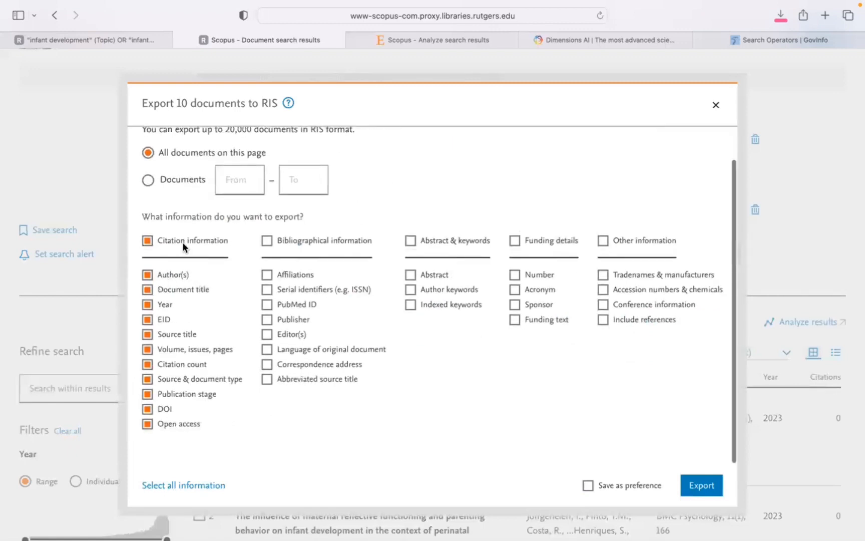
{"action": "scroll", "coordinate": [366, 224], "scroll_direction": "up", "scroll_amount": 1}
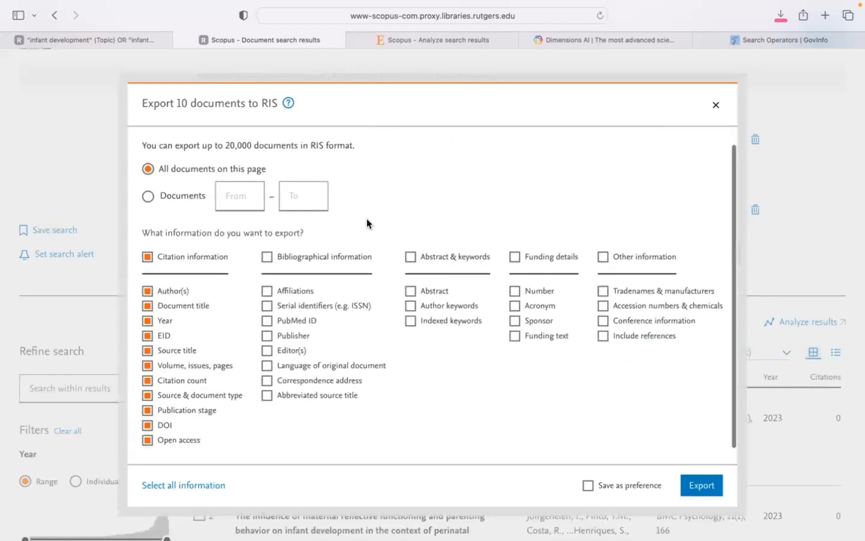
{"action": "left_click", "coordinate": [311, 257]}
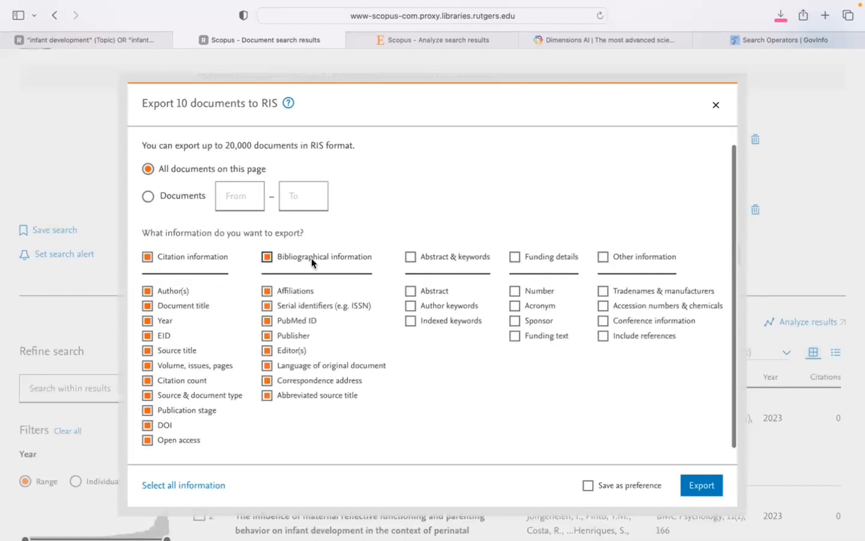
{"action": "left_click", "coordinate": [457, 256]}
{"action": "scroll", "coordinate": [374, 259], "scroll_direction": "up", "scroll_amount": 1}
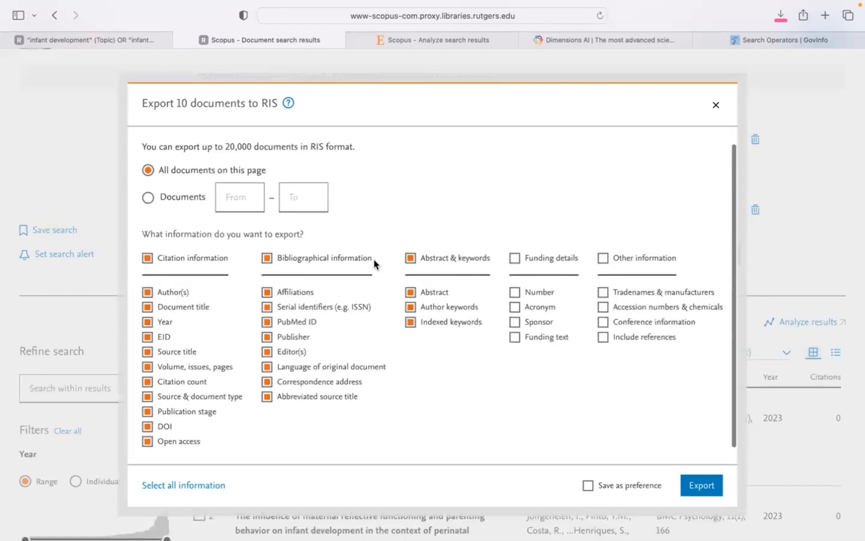
{"action": "left_click", "coordinate": [603, 337]}
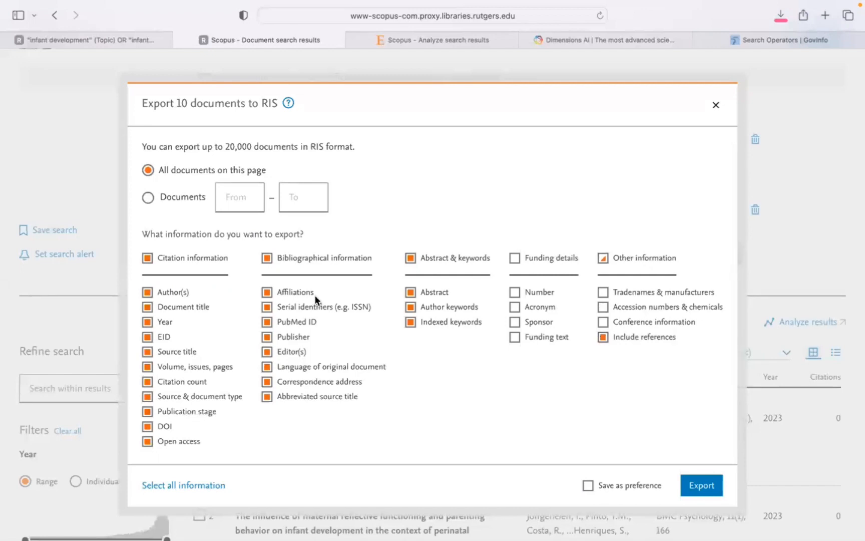
{"action": "scroll", "coordinate": [316, 298], "scroll_direction": "up", "scroll_amount": 2}
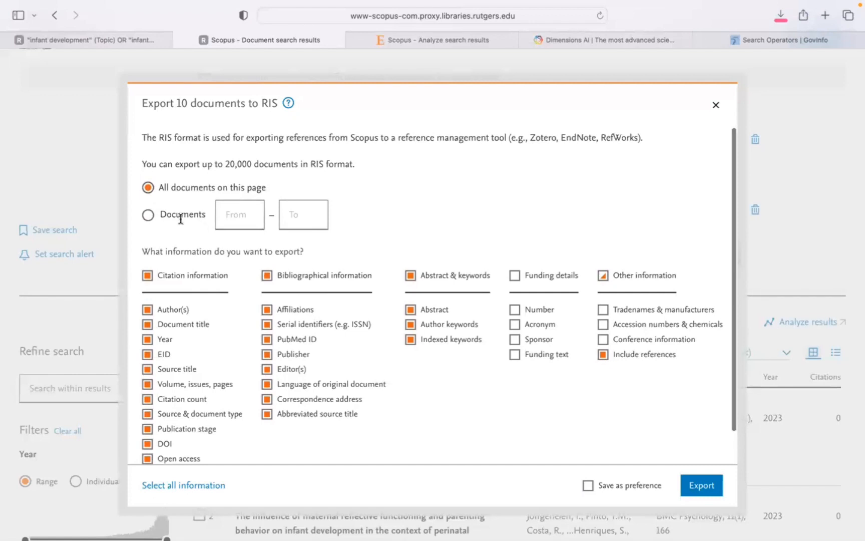
Set the export range to documents 1 to 6320 and export them to RIS.
{"action": "left_click", "coordinate": [147, 215]}
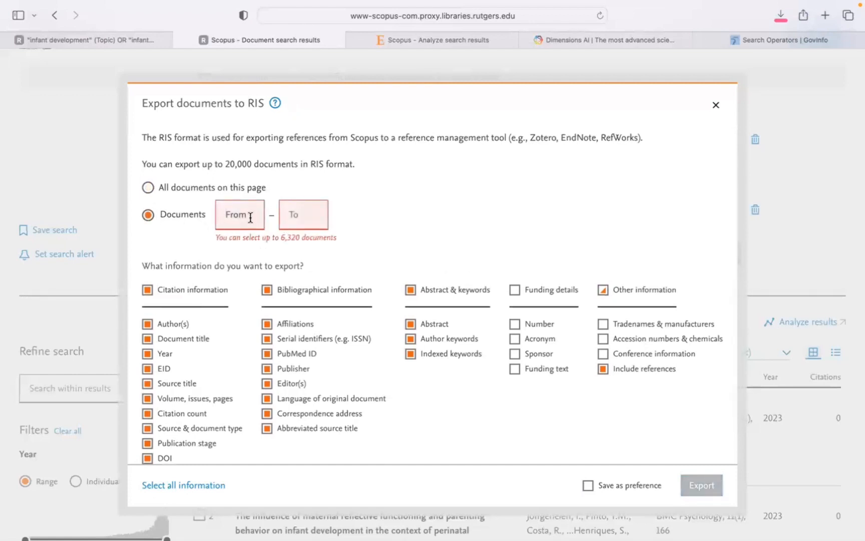
{"action": "type", "text": "0"}
{"action": "left_click_drag", "start_coordinate": [272, 237], "coordinate": [357, 236]}
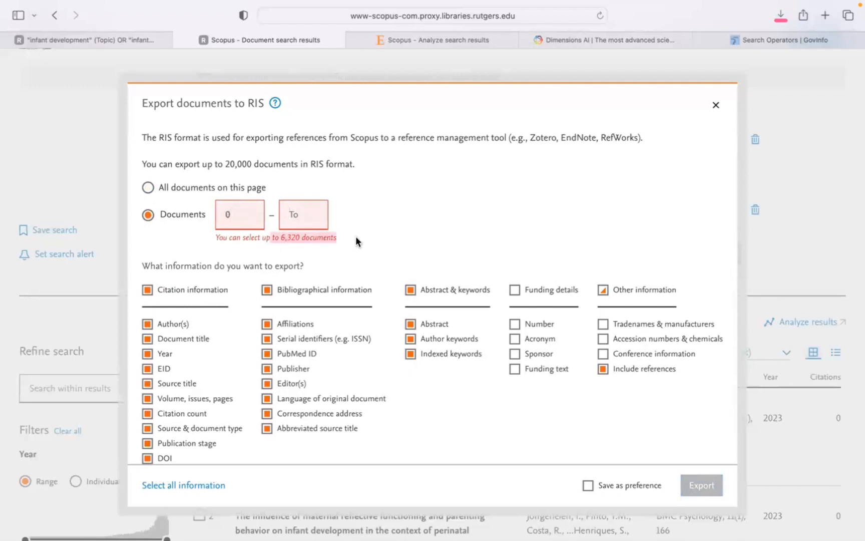
{"action": "left_click", "coordinate": [301, 246]}
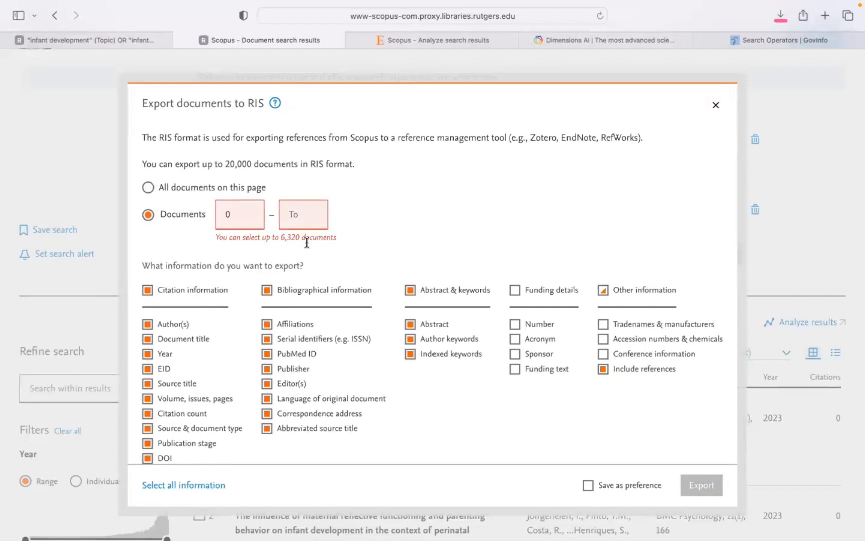
{"action": "left_click", "coordinate": [289, 209]}
{"action": "type", "text": "6320"}
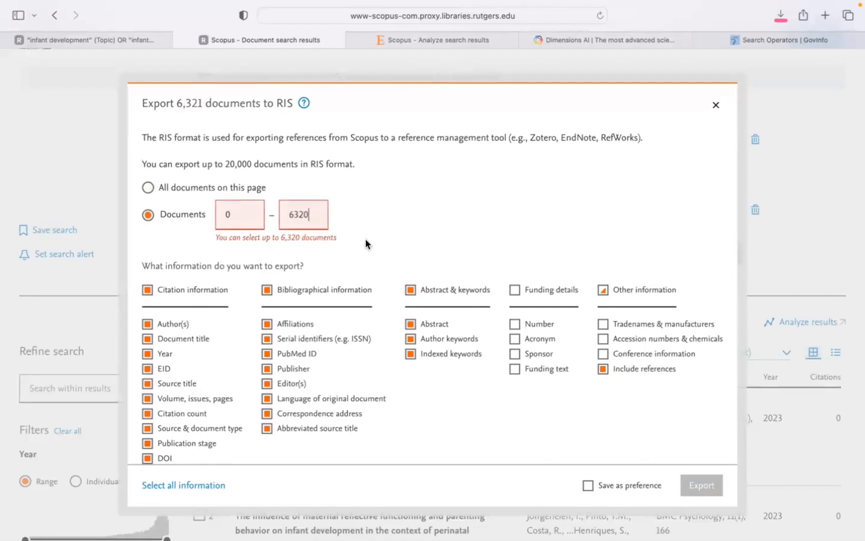
{"action": "left_click", "coordinate": [241, 216]}
{"action": "key", "text": "BackSpace"}
{"action": "type", "text": "1"}
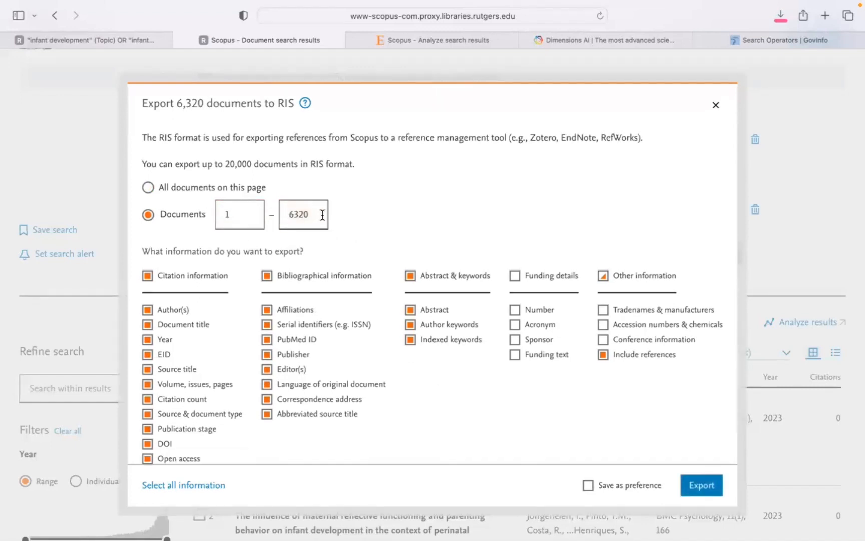
{"action": "left_click", "coordinate": [322, 214]}
{"action": "left_click", "coordinate": [235, 211]}
{"action": "left_click", "coordinate": [319, 214]}
{"action": "scroll", "coordinate": [494, 340], "scroll_direction": "down", "scroll_amount": 1}
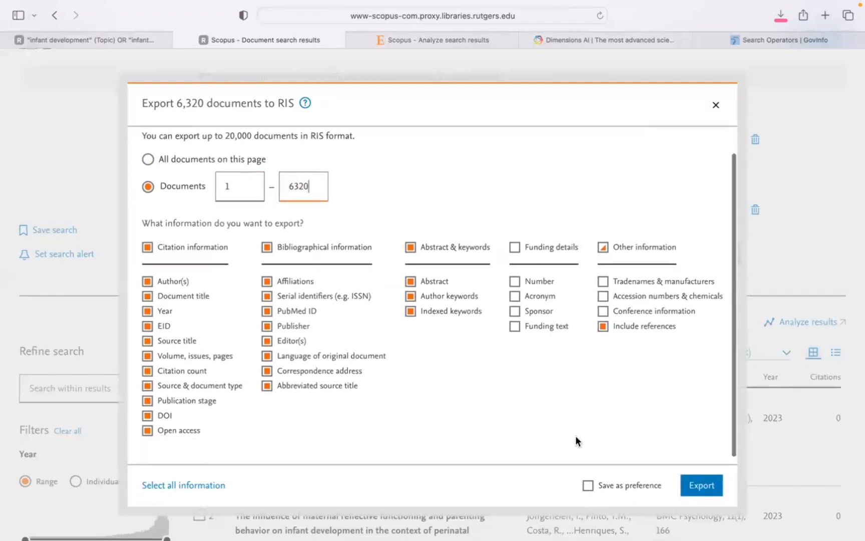
{"action": "left_click", "coordinate": [702, 486]}
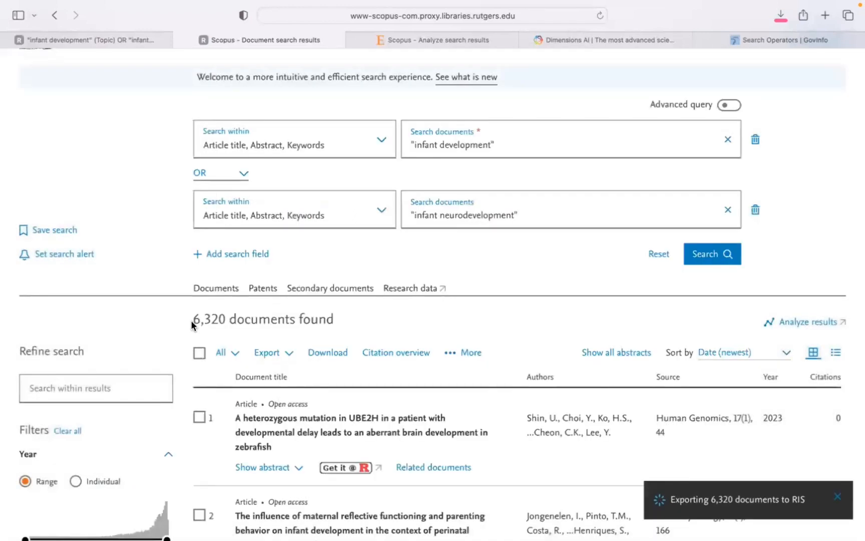
{"action": "left_click_drag", "start_coordinate": [191, 324], "coordinate": [295, 320]}
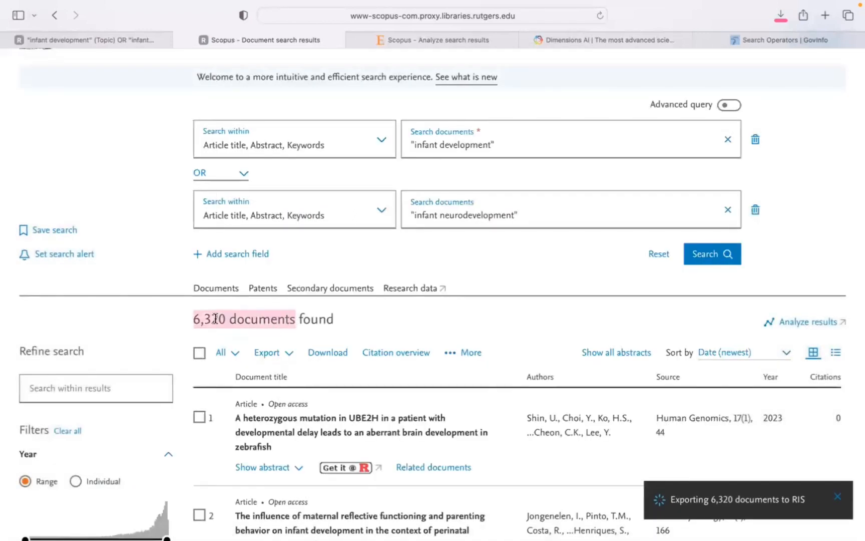
Switch to the Dimensions website and enter the exact phrase "infant development" in quotation marks as the first search term.
{"action": "left_click", "coordinate": [721, 261]}
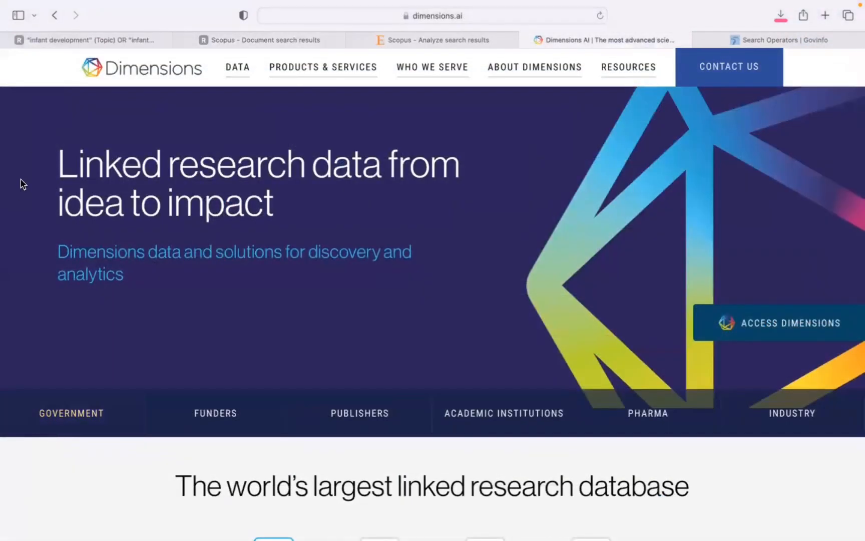
{"action": "scroll", "coordinate": [839, 277], "scroll_direction": "down", "scroll_amount": 7}
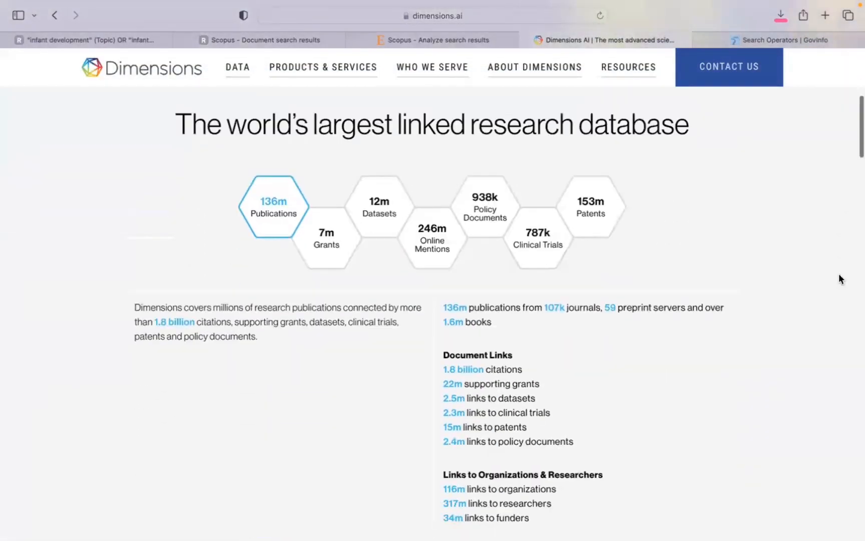
{"action": "scroll", "coordinate": [840, 278], "scroll_direction": "down", "scroll_amount": 12}
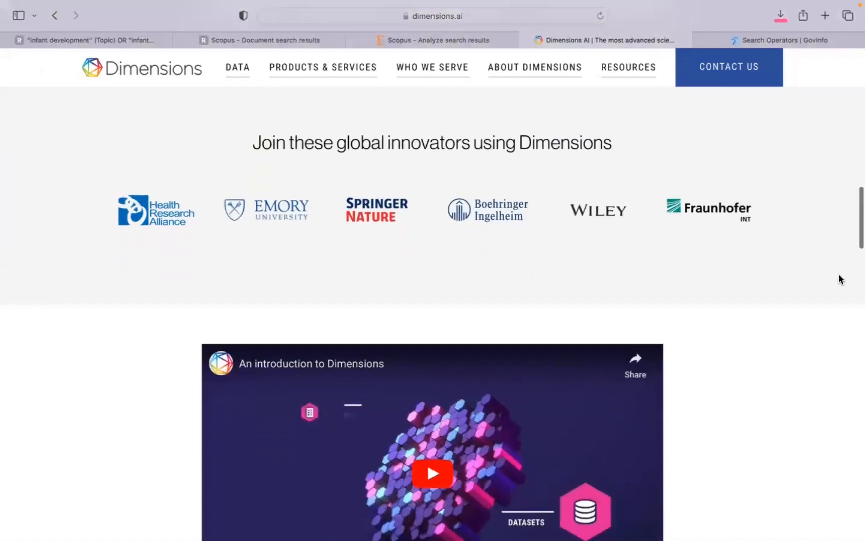
{"action": "scroll", "coordinate": [840, 279], "scroll_direction": "down", "scroll_amount": 5}
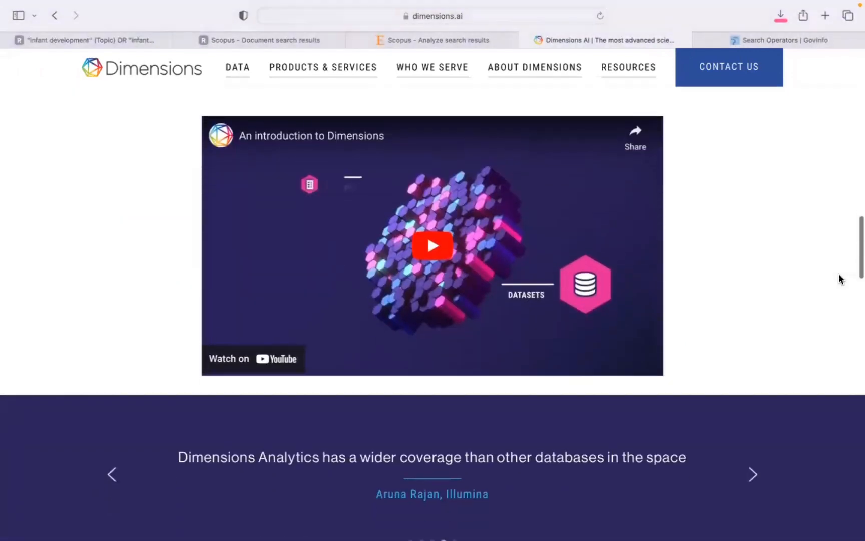
{"action": "scroll", "coordinate": [840, 279], "scroll_direction": "down", "scroll_amount": 12}
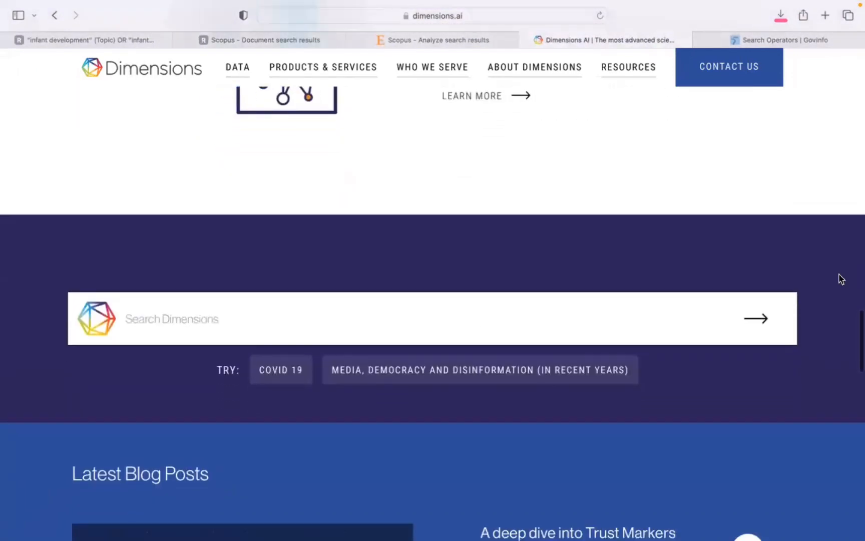
{"action": "scroll", "coordinate": [841, 279], "scroll_direction": "down", "scroll_amount": 2}
{"action": "left_click", "coordinate": [448, 272]}
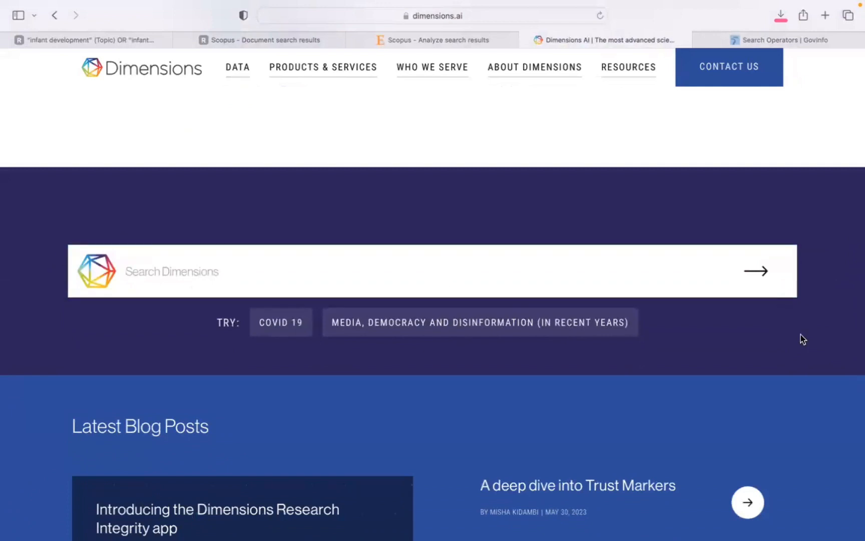
{"action": "type", "text": "\""}
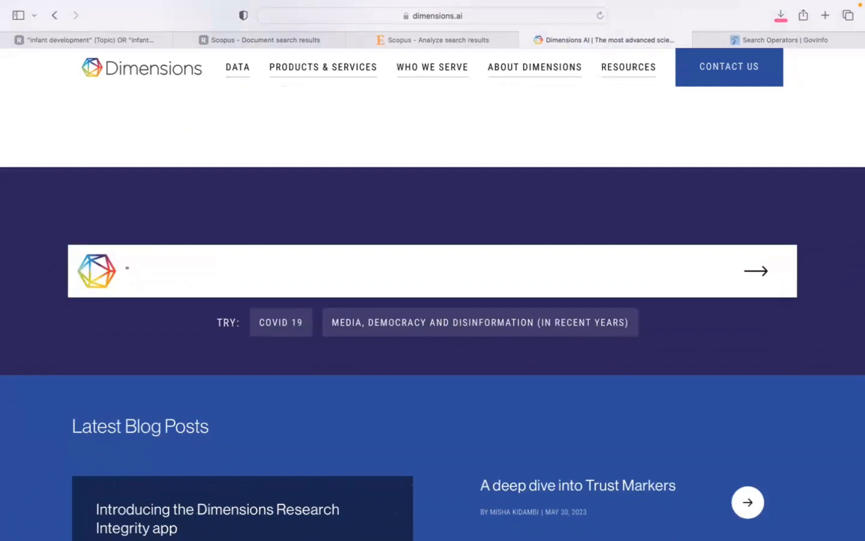
{"action": "type", "text": "infant development"}
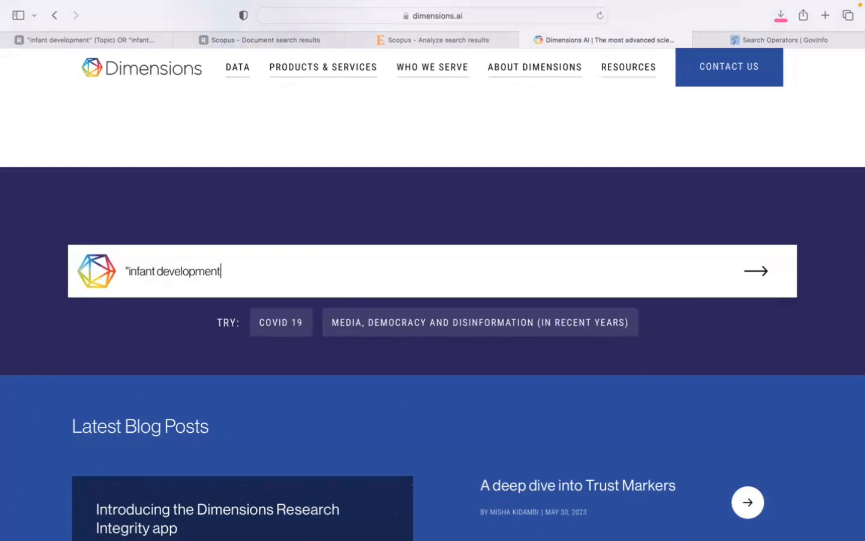
{"action": "type", "text": "\" OR \"infant neurodeveleop"}
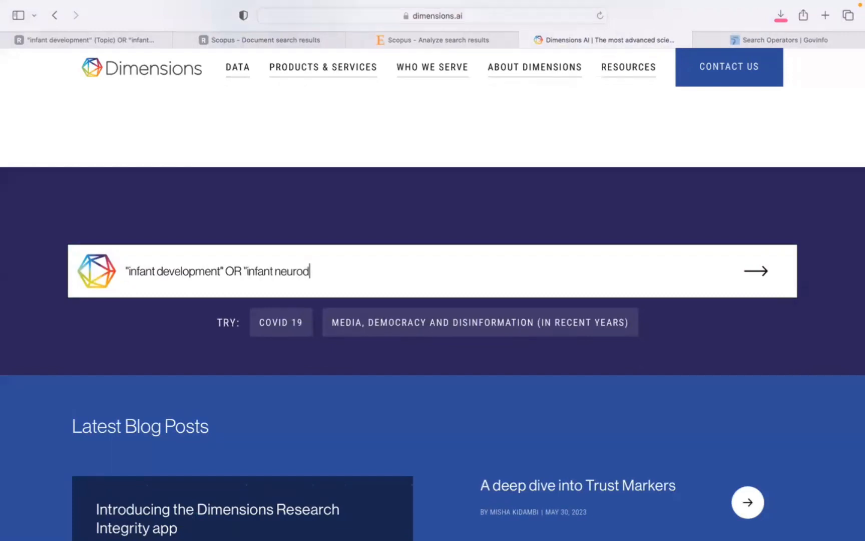
Add OR "infant neurodevelopment" as an exact phrase to the Dimensions query and run the search.
{"action": "key", "text": "BackSpace"}
{"action": "key", "text": "BackSpace"}
{"action": "key", "text": "BackSpace"}
{"action": "type", "text": "opment\""}
{"action": "left_click", "coordinate": [762, 274]}
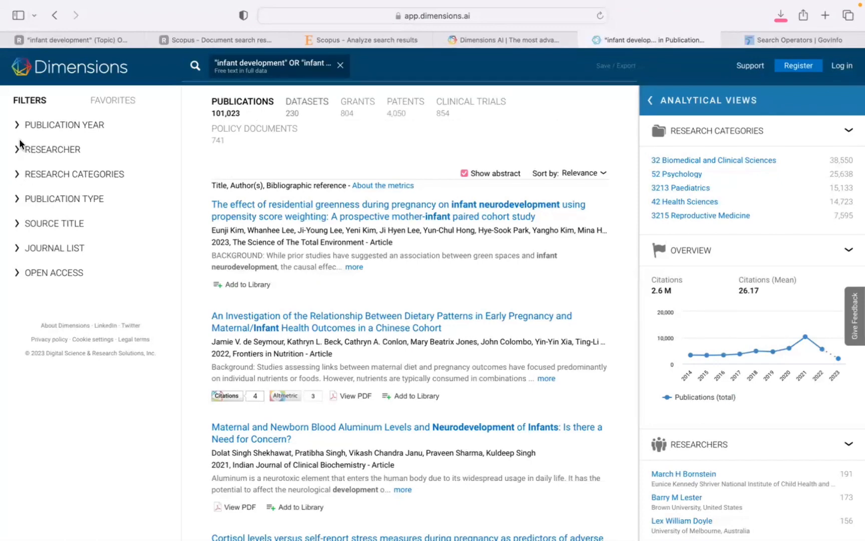
Limit the Dimensions results to the publication types Article and Preprint.
{"action": "left_click", "coordinate": [19, 202]}
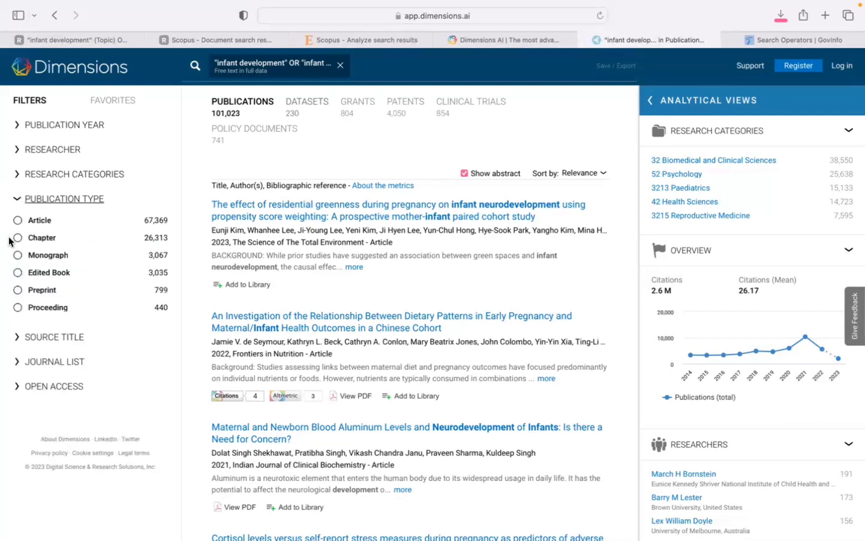
{"action": "left_click", "coordinate": [18, 220]}
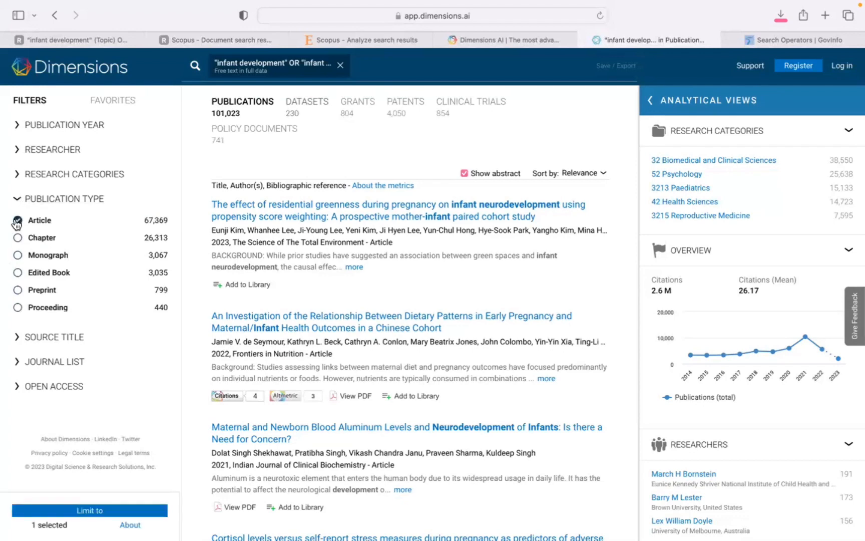
{"action": "left_click", "coordinate": [17, 290]}
{"action": "left_click", "coordinate": [75, 511]}
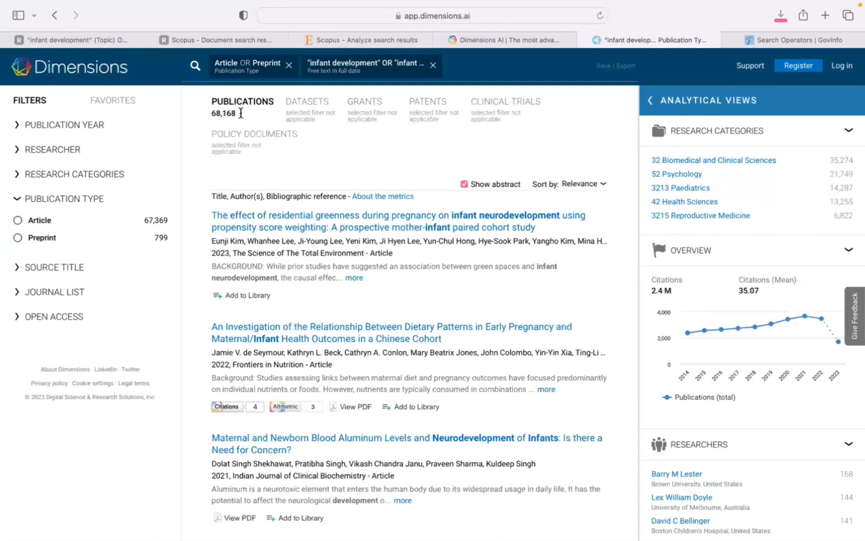
Examine the analytical views of the refined publications, covering research categories, citation overview, researchers and source titles.
{"action": "scroll", "coordinate": [601, 170], "scroll_direction": "down", "scroll_amount": 1}
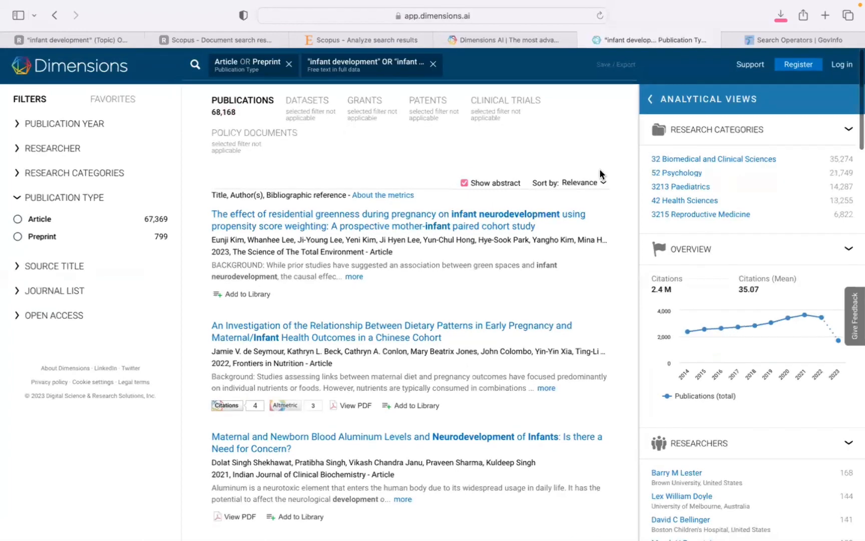
{"action": "scroll", "coordinate": [600, 170], "scroll_direction": "up", "scroll_amount": 1}
{"action": "scroll", "coordinate": [613, 185], "scroll_direction": "down", "scroll_amount": 2}
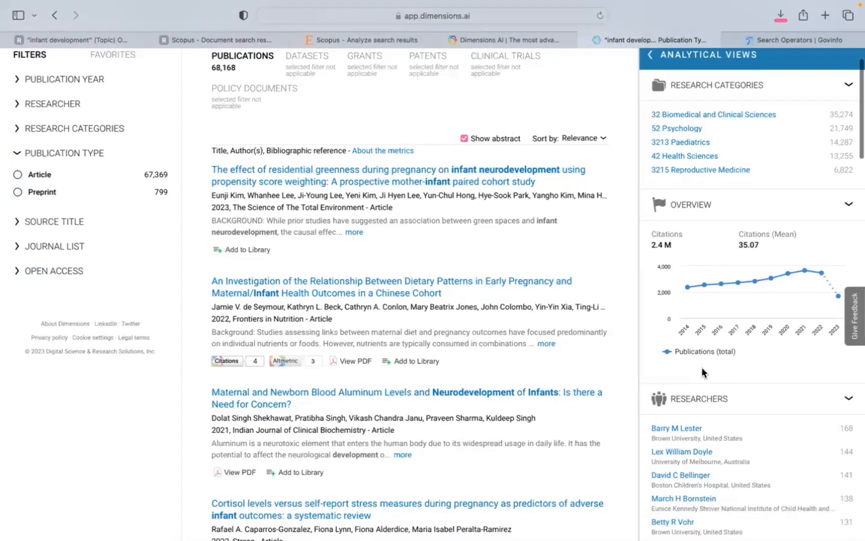
{"action": "scroll", "coordinate": [701, 368], "scroll_direction": "down", "scroll_amount": 3}
{"action": "scroll", "coordinate": [703, 369], "scroll_direction": "down", "scroll_amount": 1}
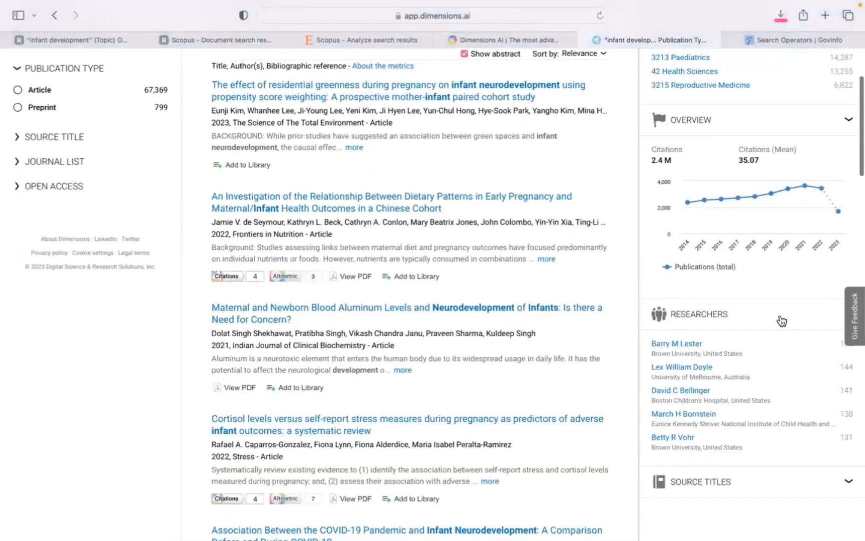
{"action": "scroll", "coordinate": [740, 458], "scroll_direction": "down", "scroll_amount": 5}
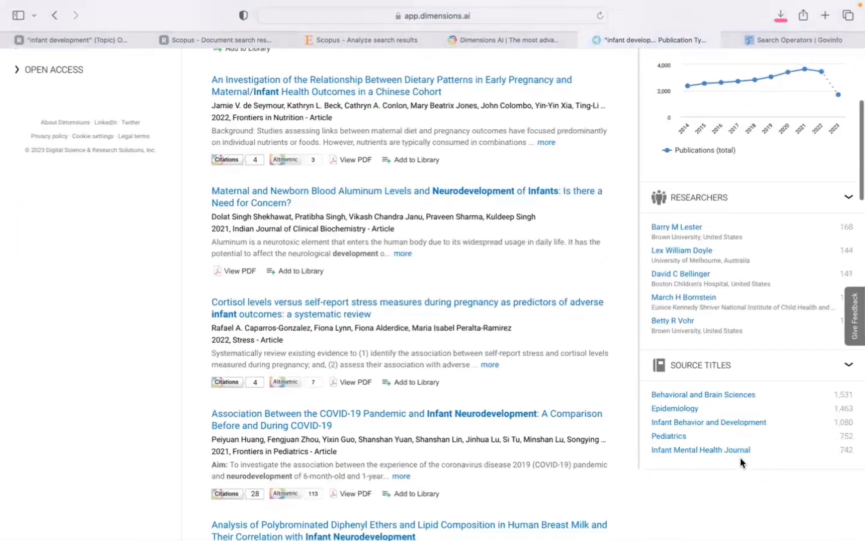
Export the refined Dimensions search results for a reference manager in RIS file format.
{"action": "scroll", "coordinate": [740, 457], "scroll_direction": "up", "scroll_amount": 6}
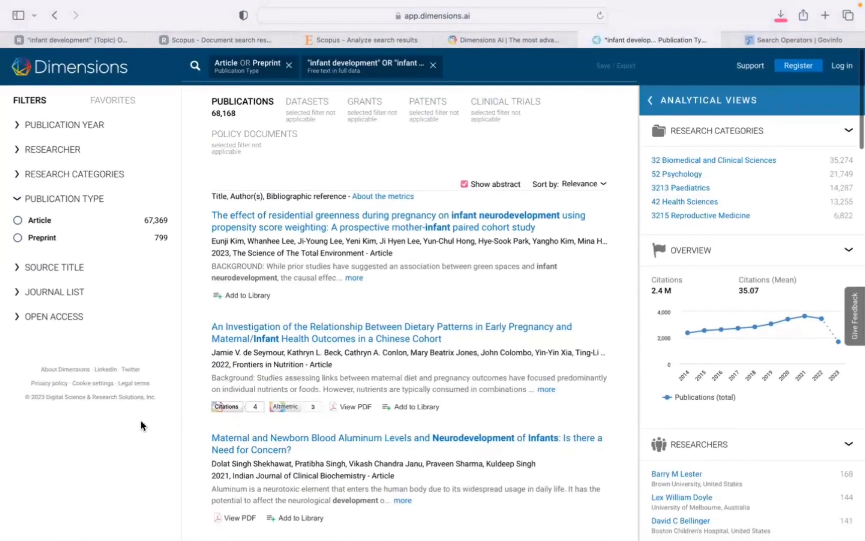
{"action": "scroll", "coordinate": [141, 421], "scroll_direction": "down", "scroll_amount": 1}
{"action": "scroll", "coordinate": [140, 426], "scroll_direction": "up", "scroll_amount": 1}
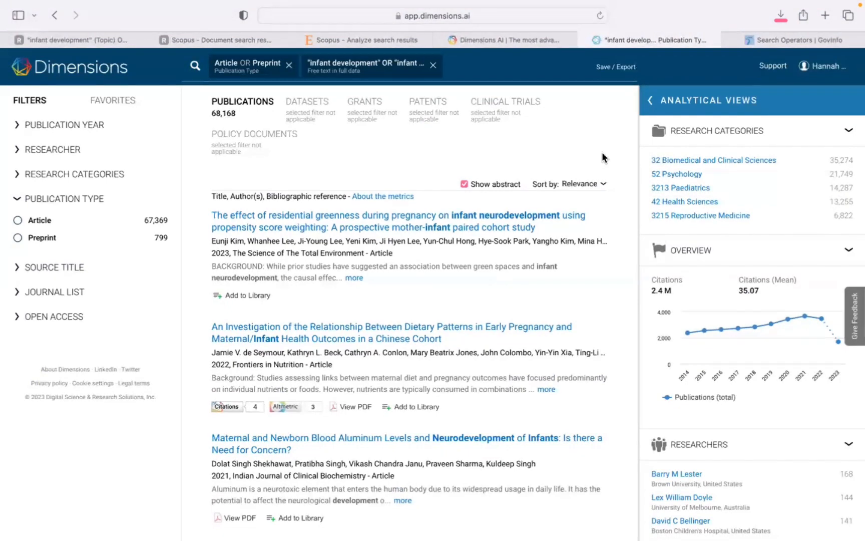
{"action": "left_click", "coordinate": [605, 72]}
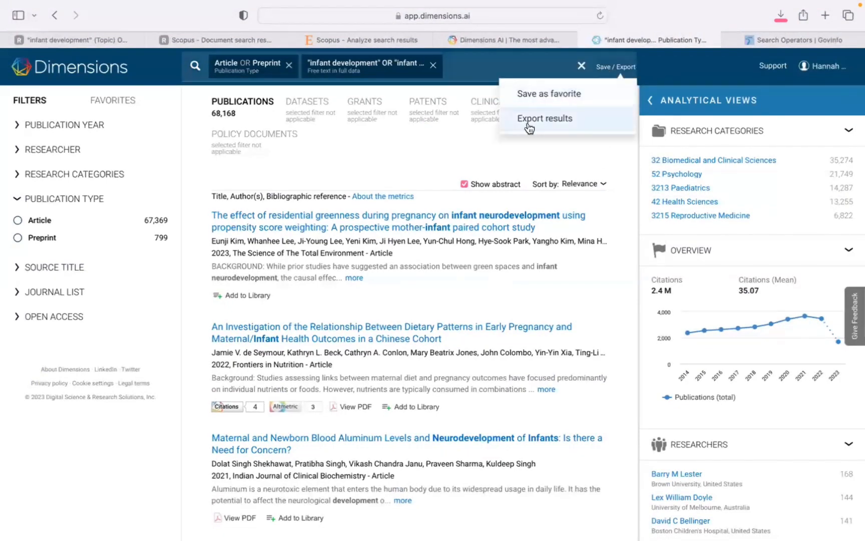
{"action": "left_click", "coordinate": [573, 123]}
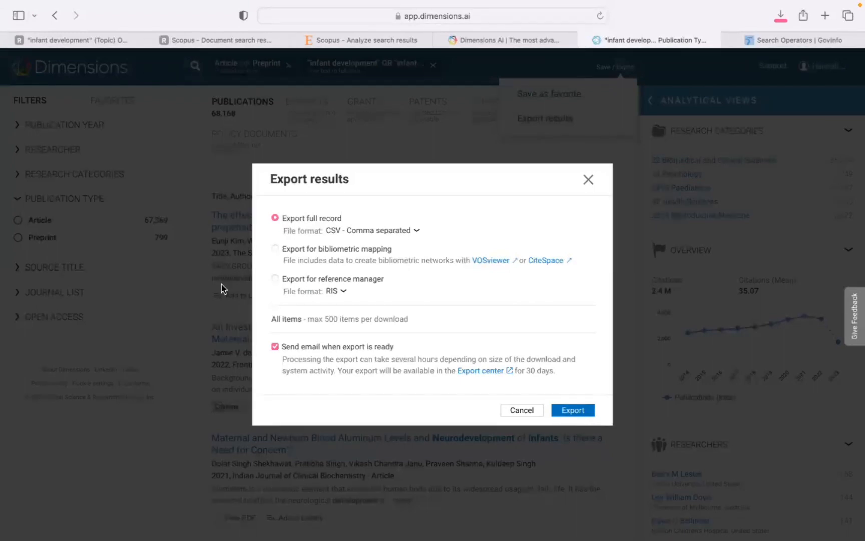
{"action": "left_click", "coordinate": [274, 278]}
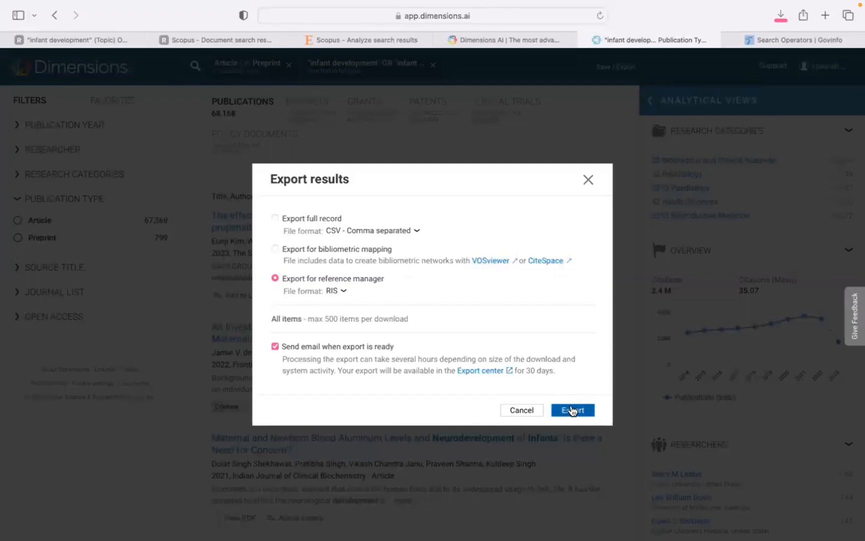
{"action": "left_click_drag", "start_coordinate": [313, 318], "coordinate": [410, 318]}
{"action": "left_click", "coordinate": [412, 320]}
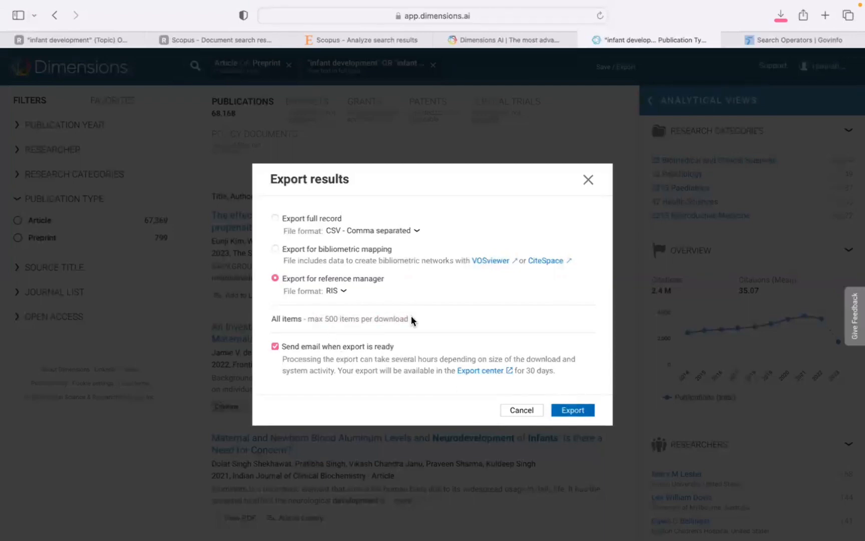
{"action": "left_click", "coordinate": [588, 410]}
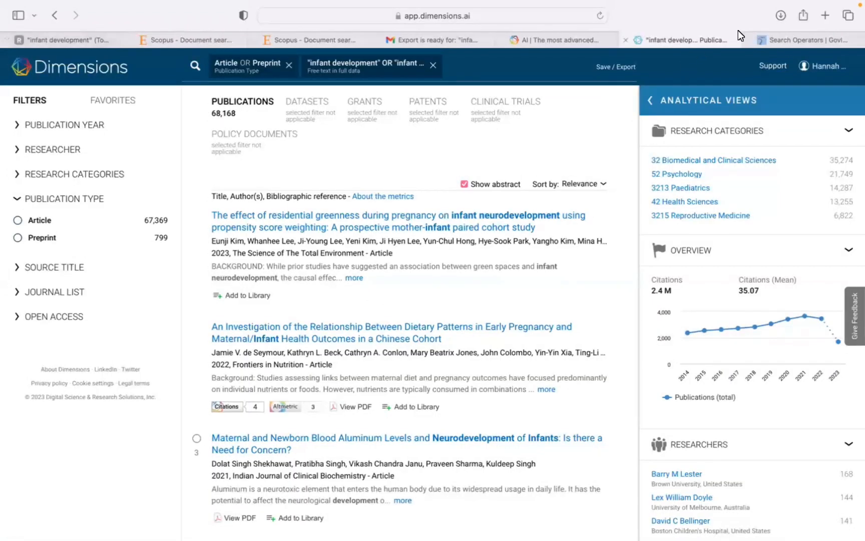
Review the downloaded RIS files in the browser's download list and switch to the Zotero desktop app.
{"action": "left_click", "coordinate": [781, 16]}
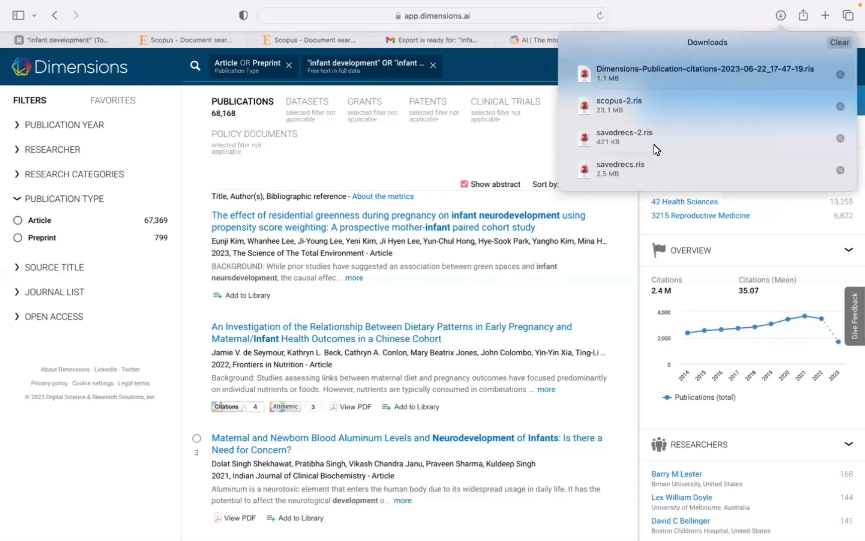
{"action": "mouse_move", "coordinate": [44, 6]}
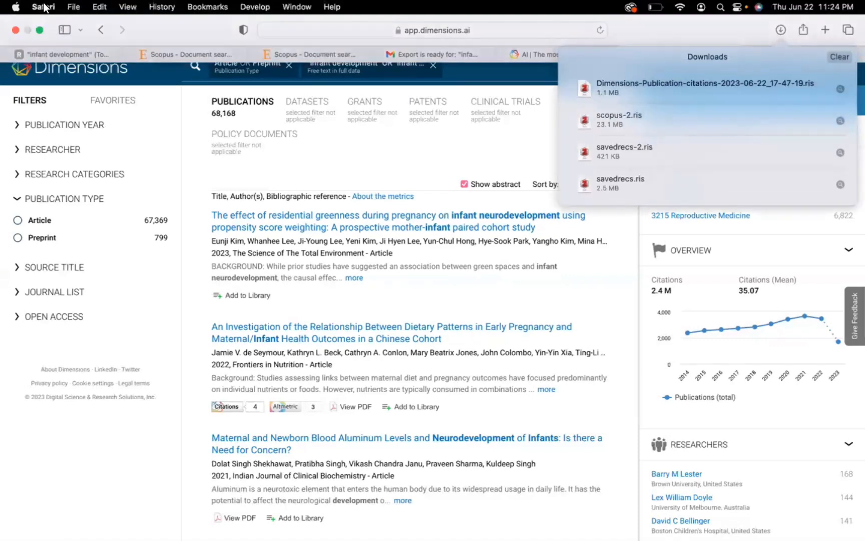
{"action": "left_click", "coordinate": [38, 30]}
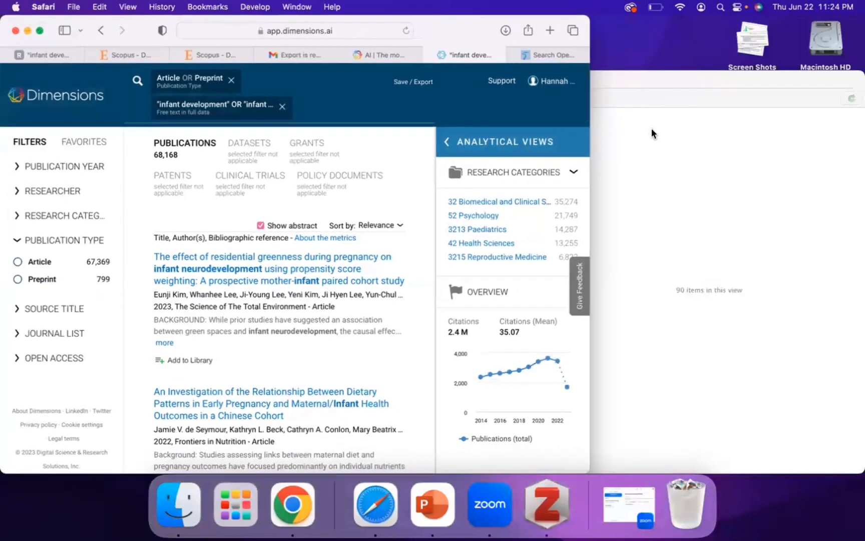
{"action": "left_click", "coordinate": [652, 128]}
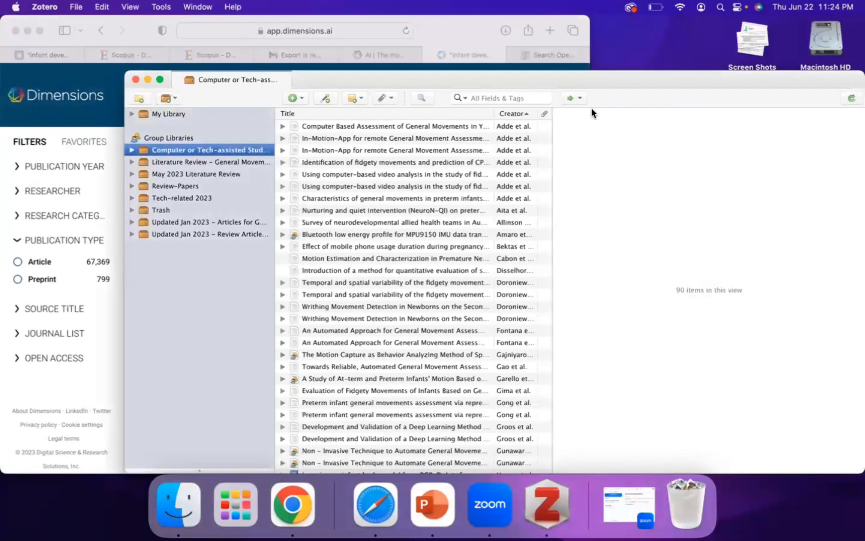
Start creating a new Zotero group and sign in to the Zotero website with the saved username and account password.
{"action": "left_click", "coordinate": [168, 100]}
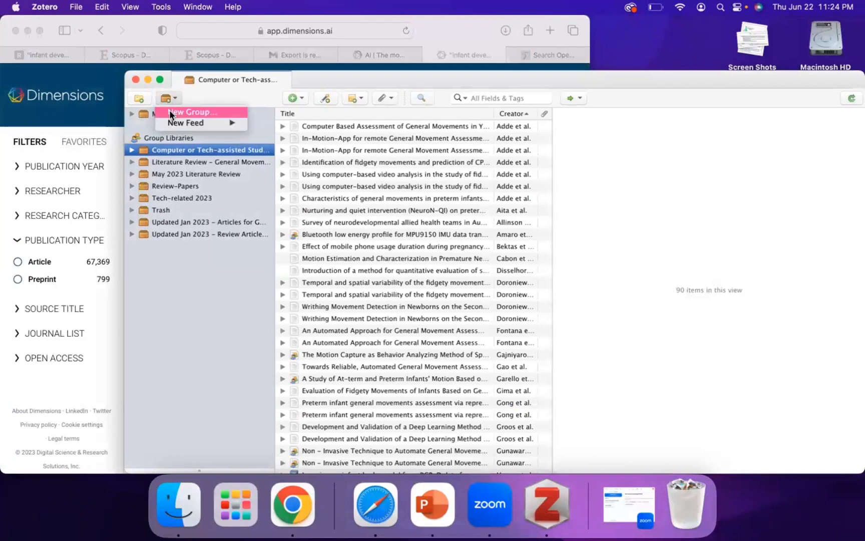
{"action": "left_click", "coordinate": [169, 112]}
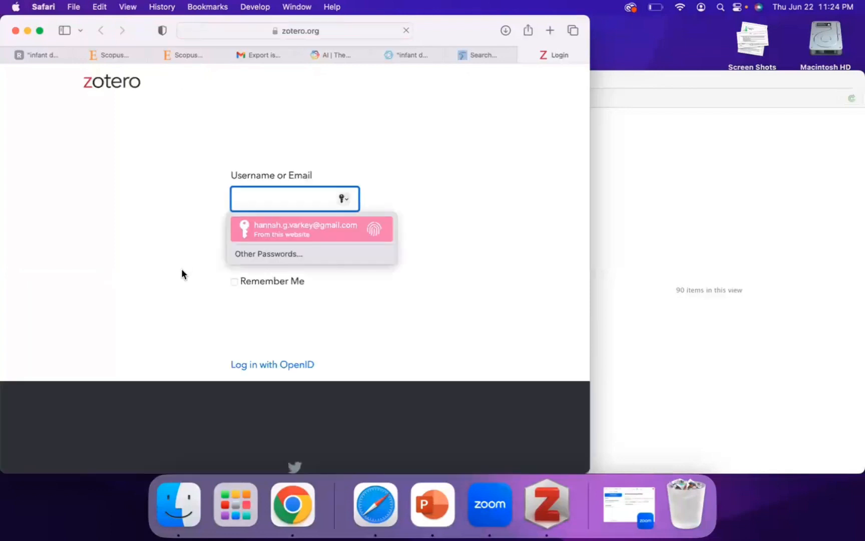
{"action": "key", "text": "Return"}
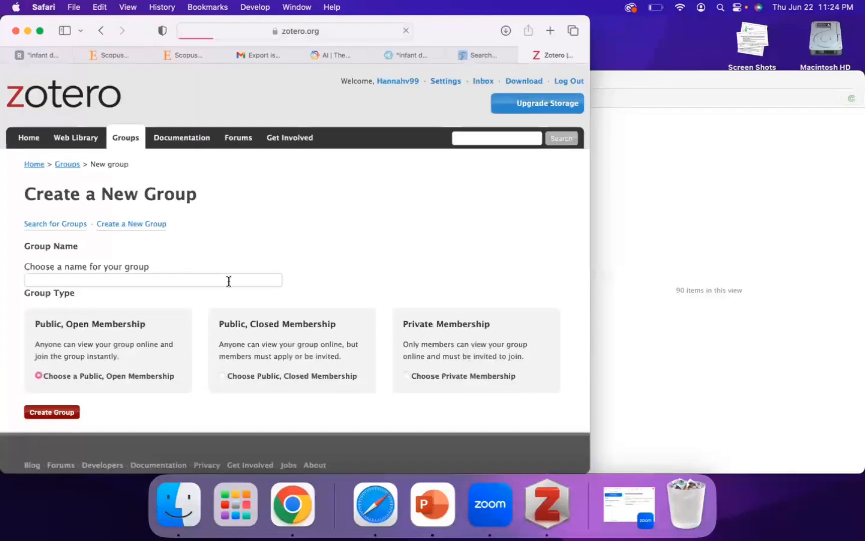
Name the new group "Tutorial - Infant Development".
{"action": "left_click", "coordinate": [229, 281]}
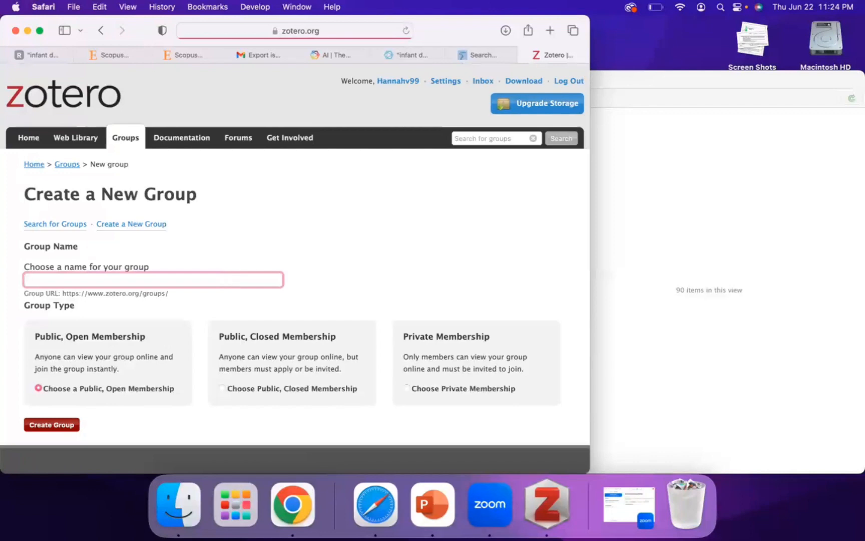
{"action": "type", "text": "Tutor"}
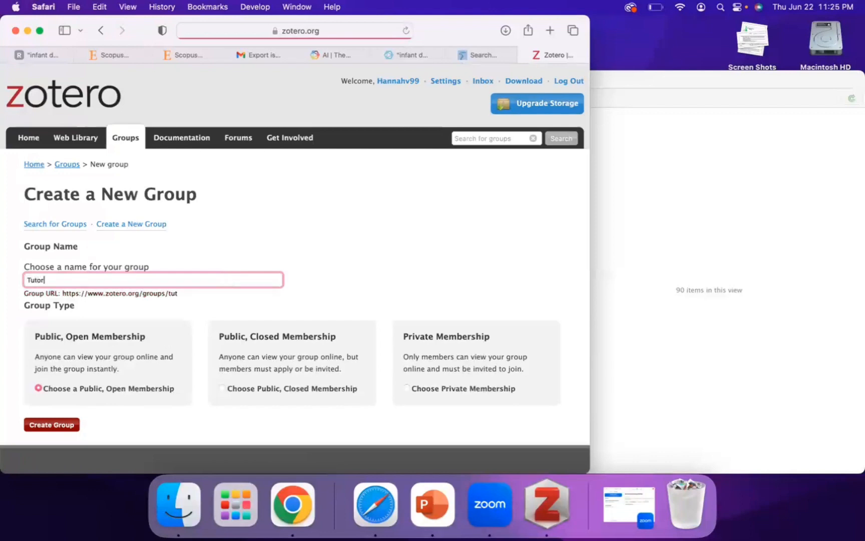
{"action": "type", "text": "ial - Infant Development"}
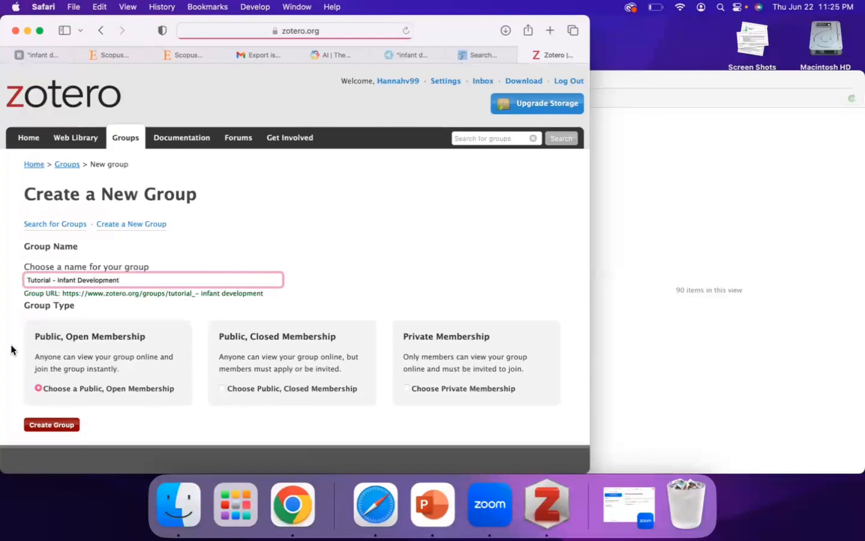
Set the group type to Private Membership and create the group.
{"action": "left_click_drag", "start_coordinate": [41, 335], "coordinate": [136, 335]}
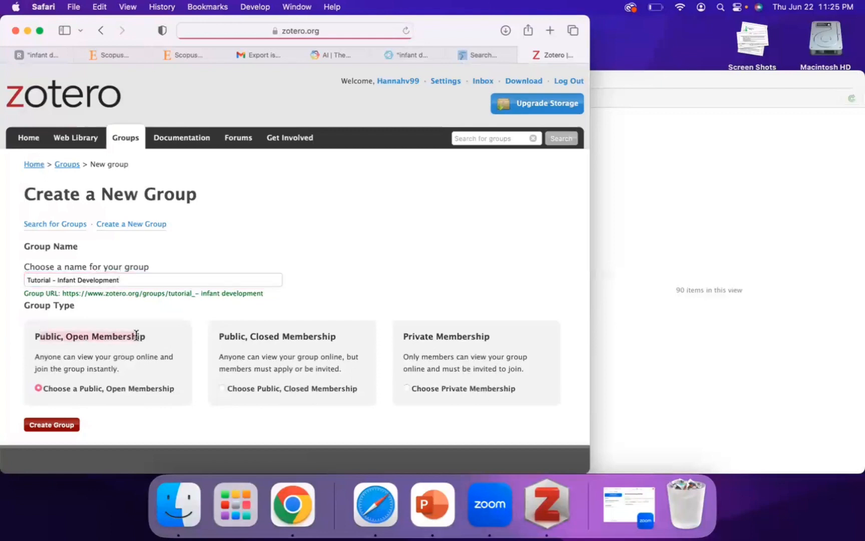
{"action": "left_click", "coordinate": [136, 335]}
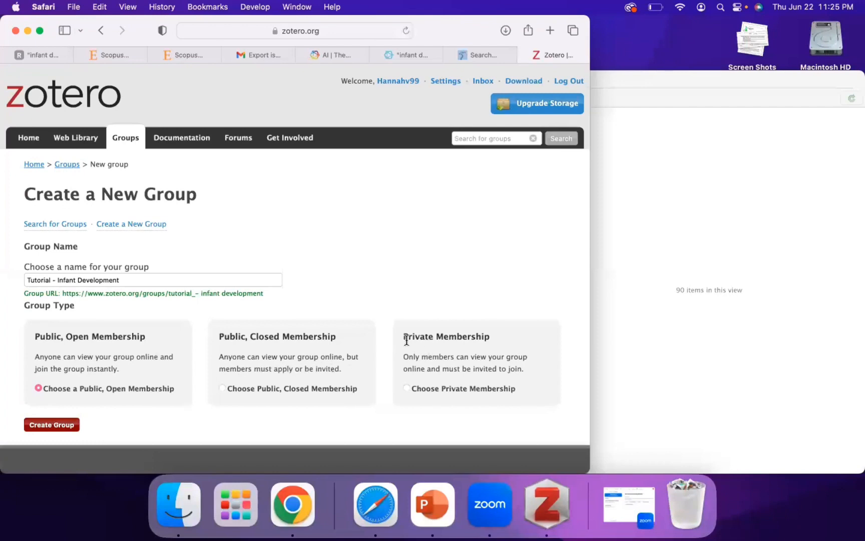
{"action": "left_click_drag", "start_coordinate": [403, 336], "coordinate": [487, 335]}
{"action": "left_click", "coordinate": [491, 343]}
{"action": "left_click", "coordinate": [423, 390]}
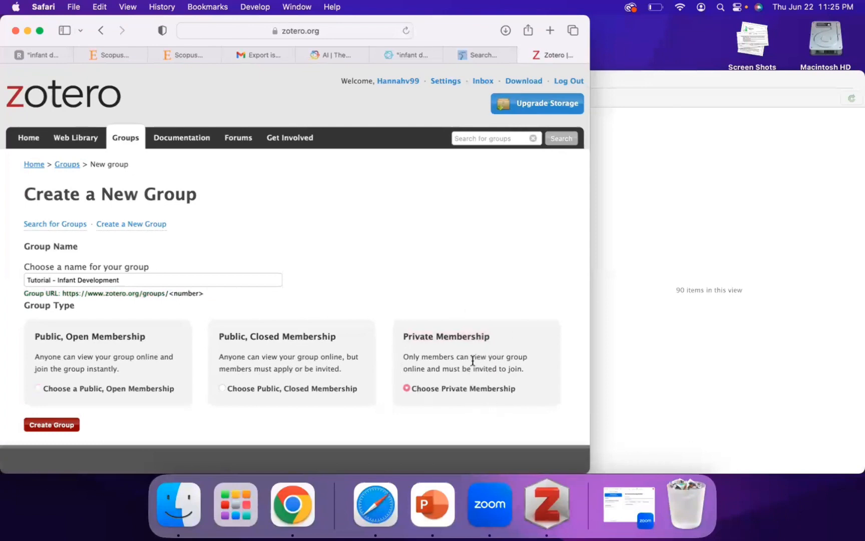
{"action": "left_click", "coordinate": [65, 426]}
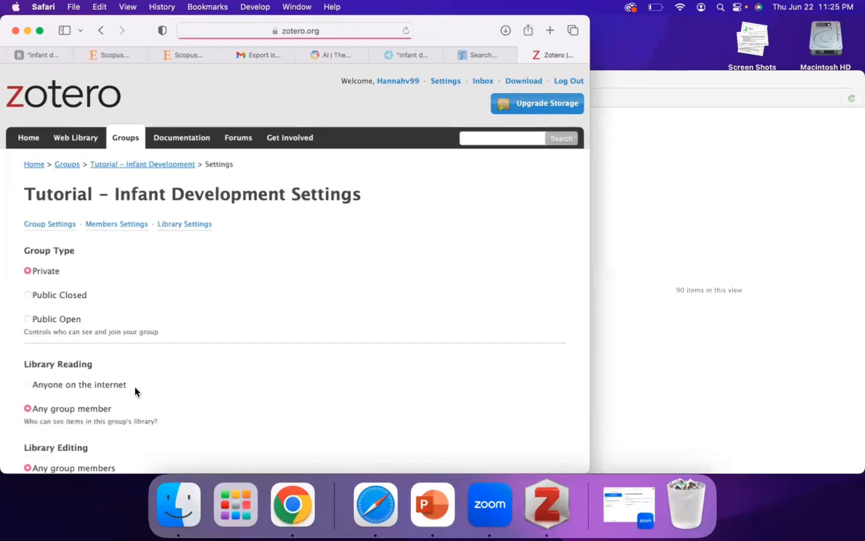
Save the group's settings with library reading, library editing and file editing allowed for any group members.
{"action": "scroll", "coordinate": [166, 376], "scroll_direction": "down", "scroll_amount": 1}
{"action": "scroll", "coordinate": [166, 375], "scroll_direction": "down", "scroll_amount": 10}
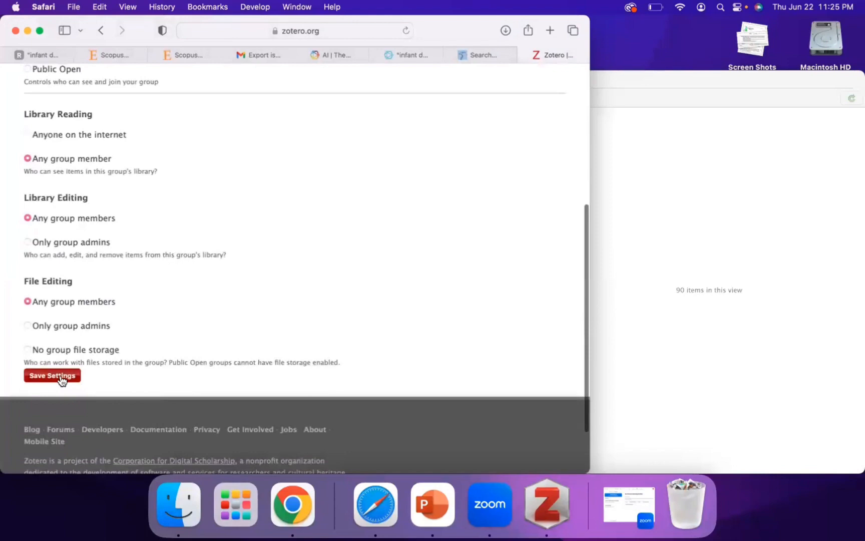
{"action": "left_click", "coordinate": [52, 376]}
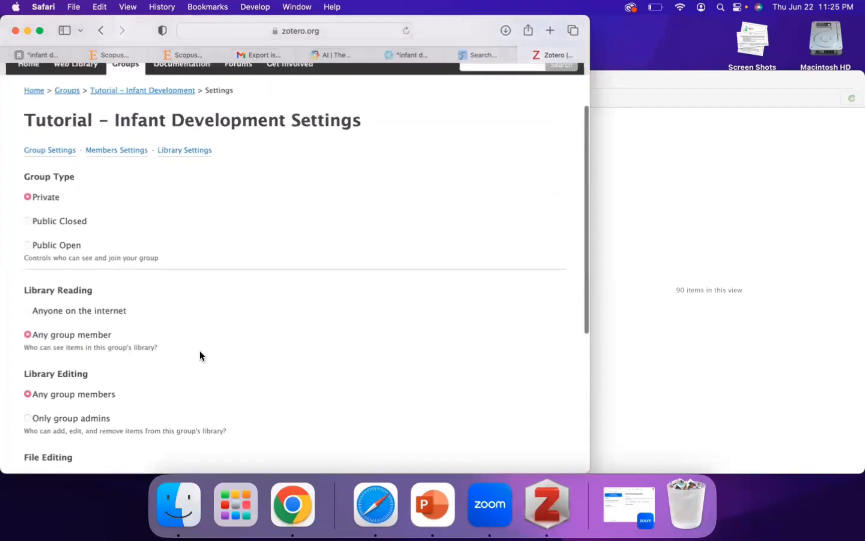
{"action": "scroll", "coordinate": [199, 356], "scroll_direction": "down", "scroll_amount": 5}
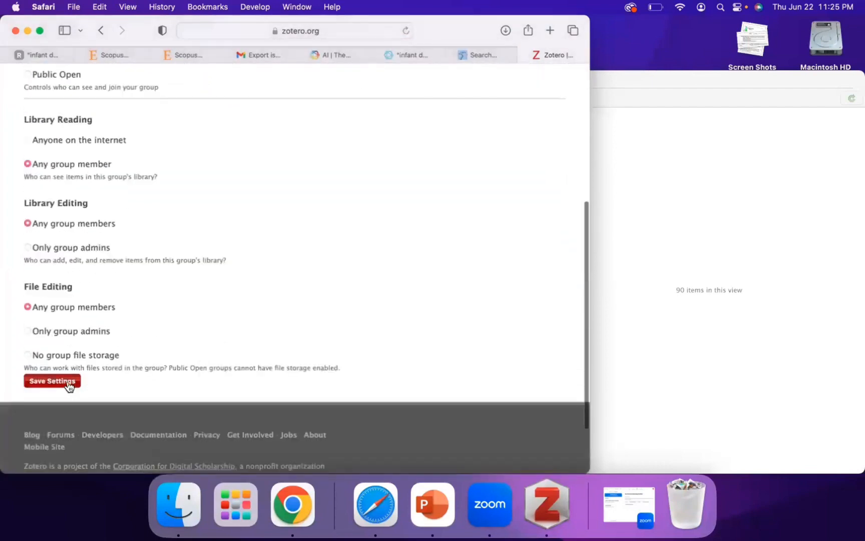
{"action": "left_click", "coordinate": [68, 382]}
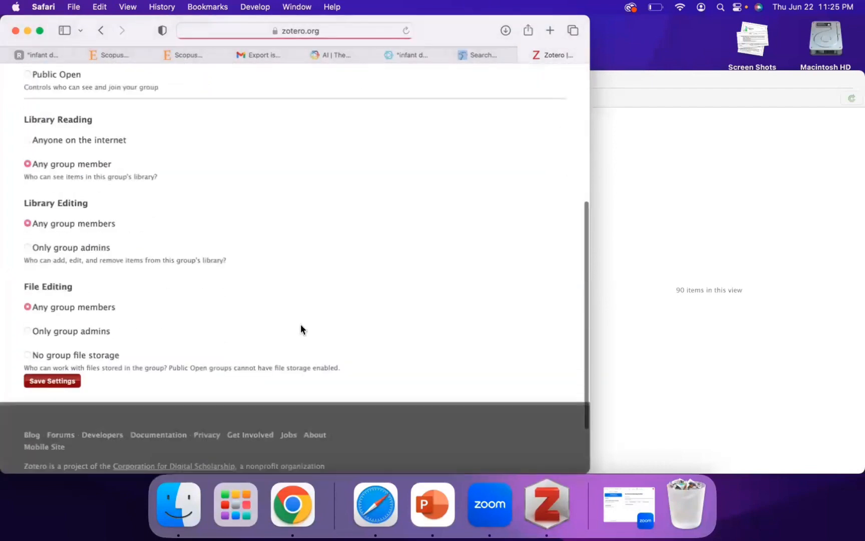
Switch to the Zotero desktop app and restart it to load the Tutorial - Infant Development group library.
{"action": "left_click", "coordinate": [717, 236]}
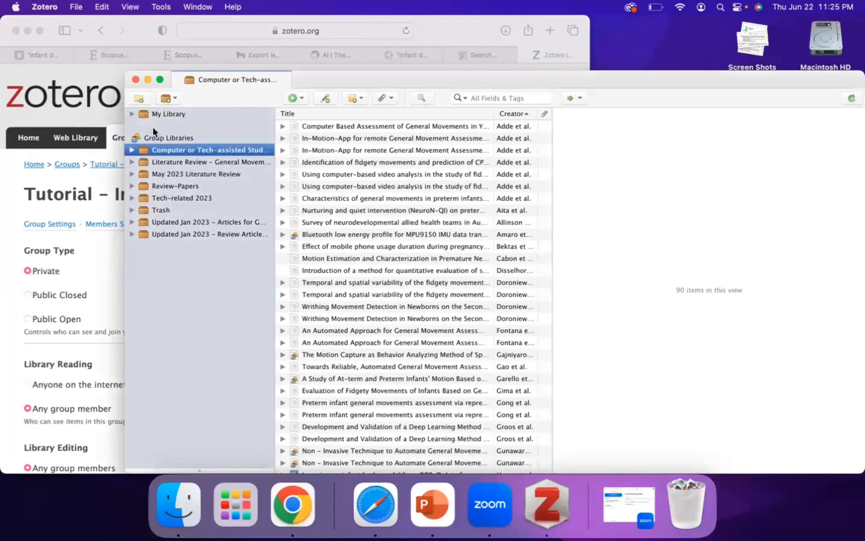
{"action": "left_click", "coordinate": [134, 80]}
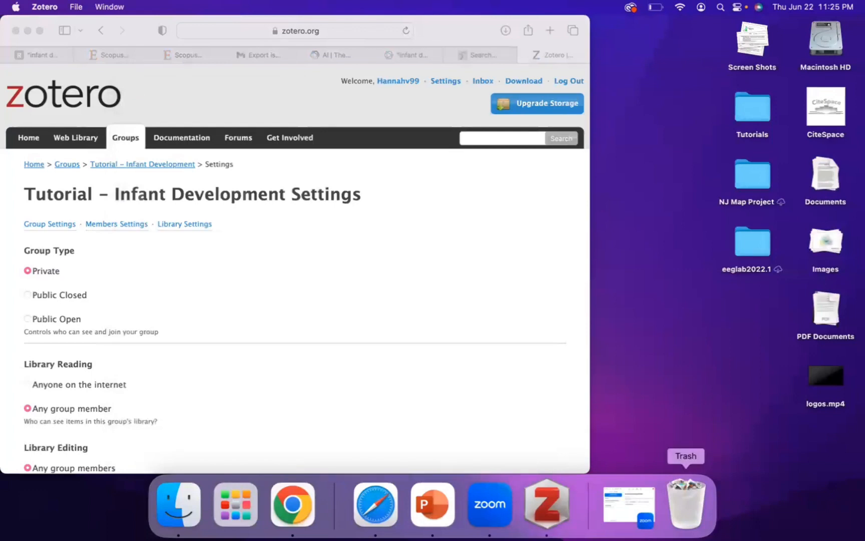
{"action": "right_click", "coordinate": [535, 528]}
{"action": "left_click", "coordinate": [553, 452]}
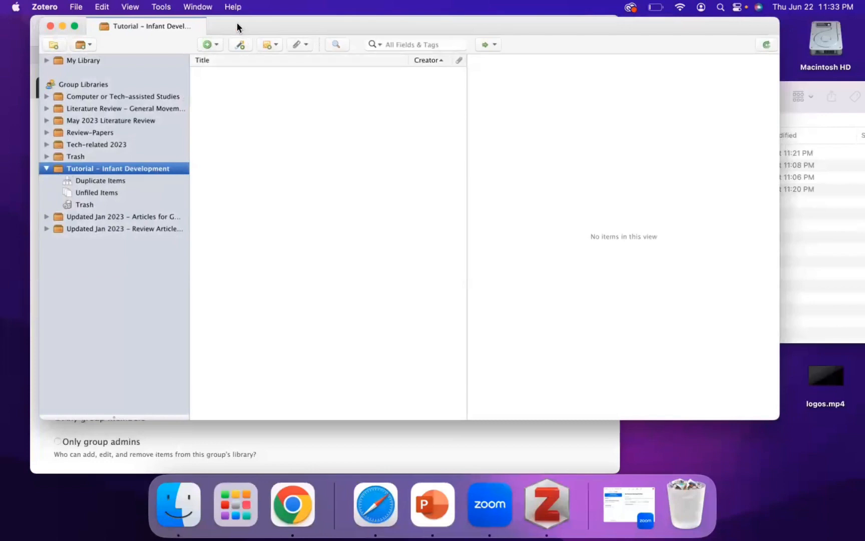
Import Dimensions-Publication-citations-2023-06-22_17-47-19.ris from the Finder folder into the Tutorial - Infant Development group library as a new collection.
{"action": "left_click_drag", "start_coordinate": [238, 24], "coordinate": [201, 60]}
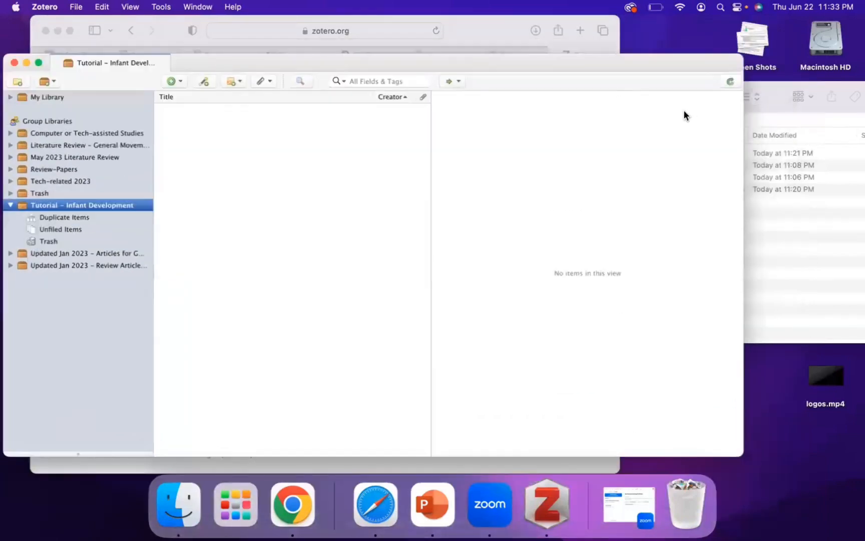
{"action": "left_click", "coordinate": [777, 106]}
{"action": "left_click", "coordinate": [588, 152]}
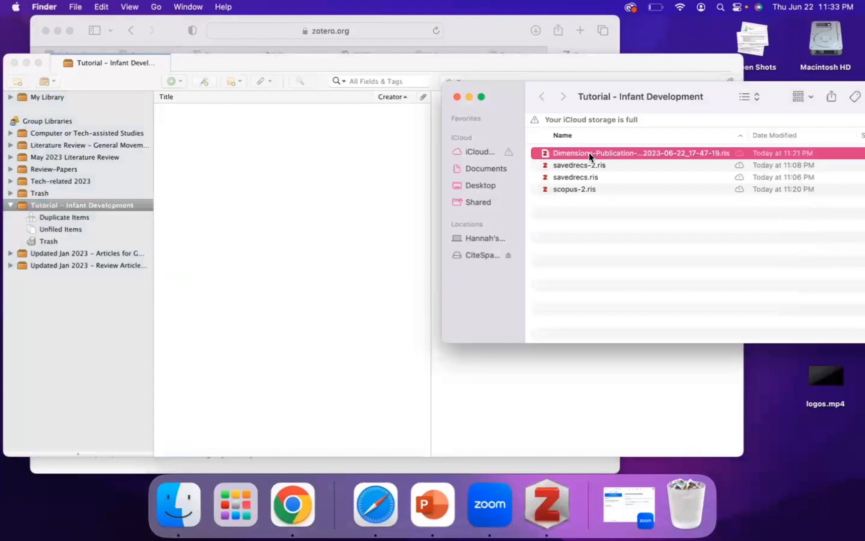
{"action": "right_click", "coordinate": [556, 152]}
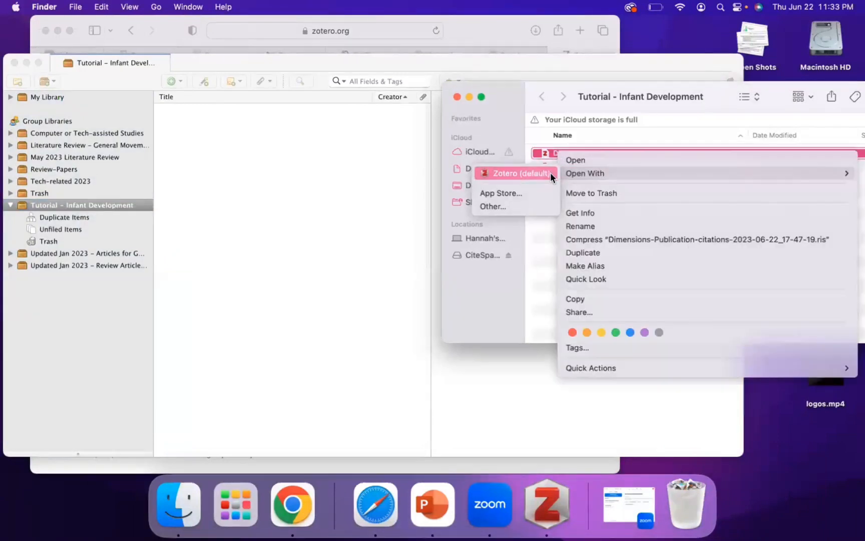
{"action": "left_click", "coordinate": [550, 172]}
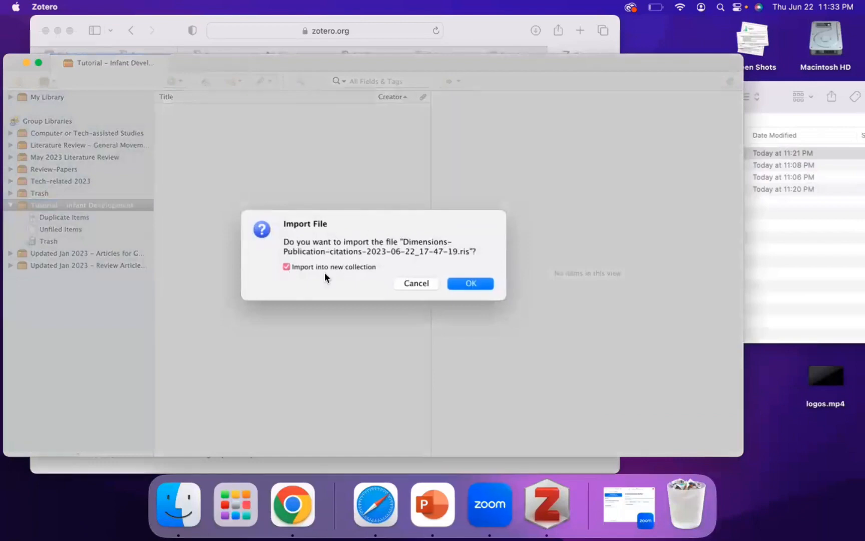
{"action": "left_click", "coordinate": [480, 283]}
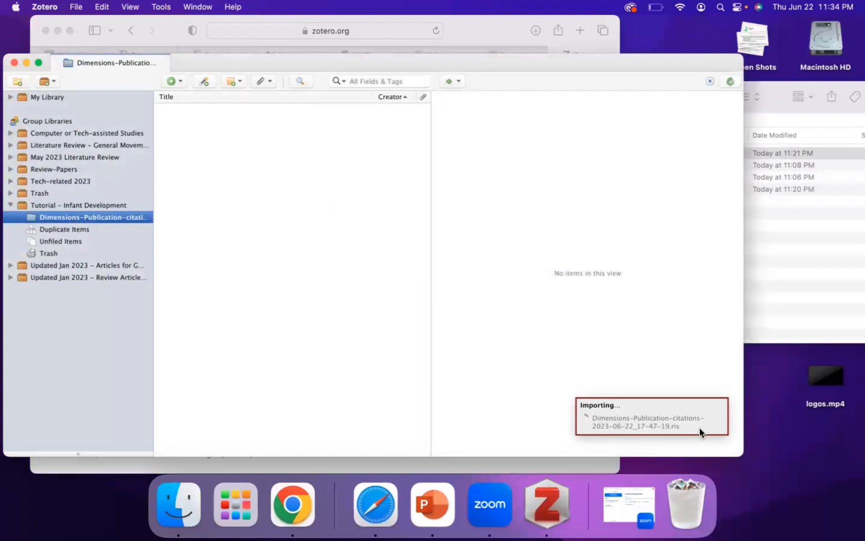
Rename the imported Dimensions citations collection as "Dimensions".
{"action": "right_click", "coordinate": [45, 217]}
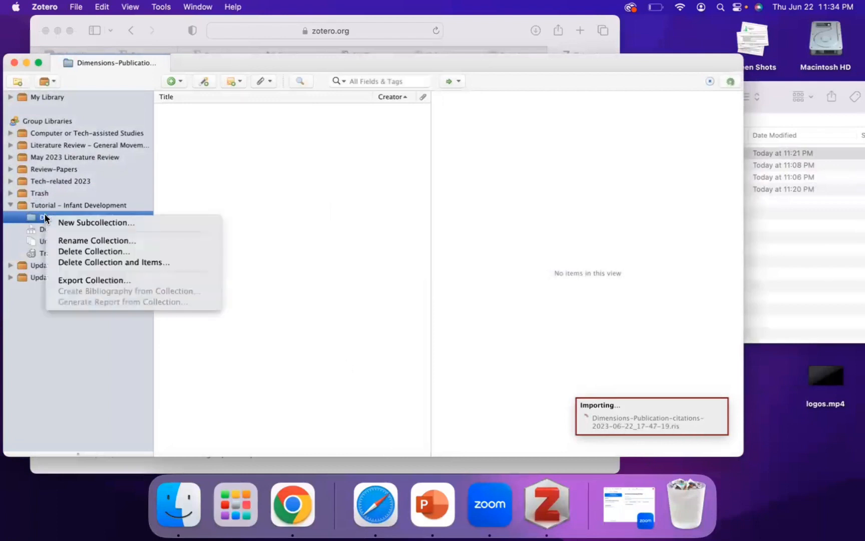
{"action": "left_click", "coordinate": [75, 241]}
{"action": "left_click", "coordinate": [359, 265]}
{"action": "double_click", "coordinate": [360, 264]}
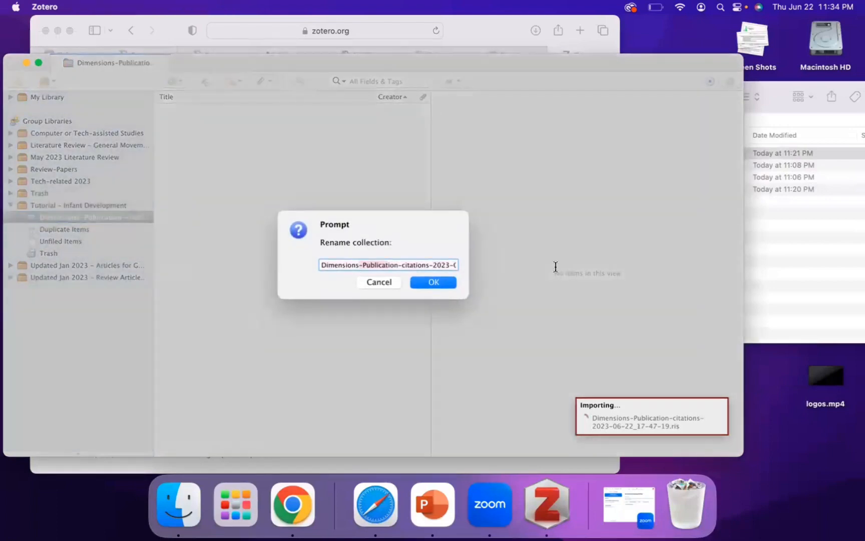
{"action": "key", "text": "shift+super+Right"}
{"action": "key", "text": "BackSpace"}
{"action": "left_click", "coordinate": [439, 282]}
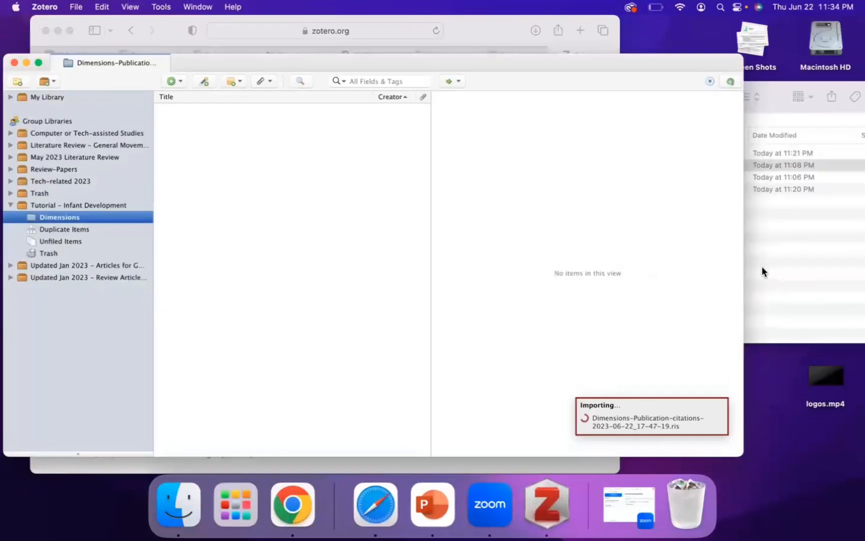
Import savedrecs-2.ris from the Finder folder into the Tutorial - Infant Development group library as a new collection.
{"action": "left_click", "coordinate": [775, 260]}
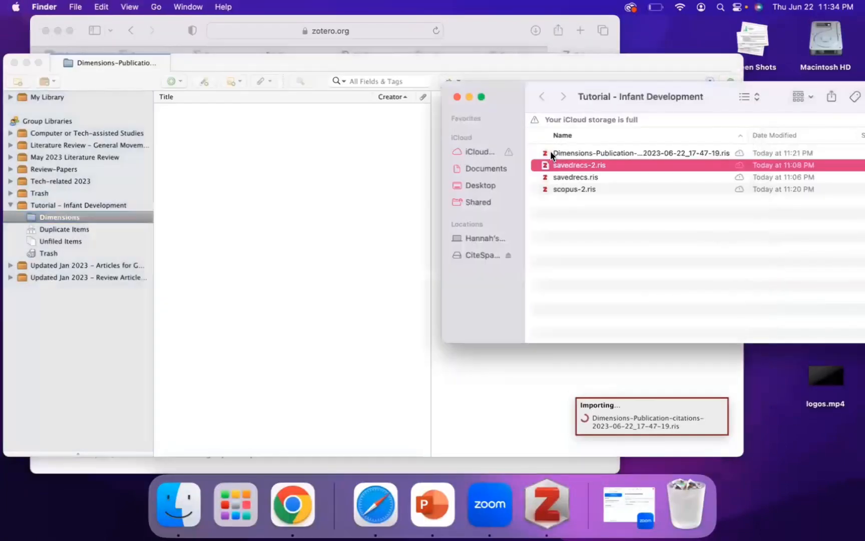
{"action": "left_click", "coordinate": [569, 176]}
{"action": "left_click", "coordinate": [570, 167]}
{"action": "left_click", "coordinate": [572, 189]}
{"action": "left_click", "coordinate": [570, 165]}
{"action": "right_click", "coordinate": [570, 165]}
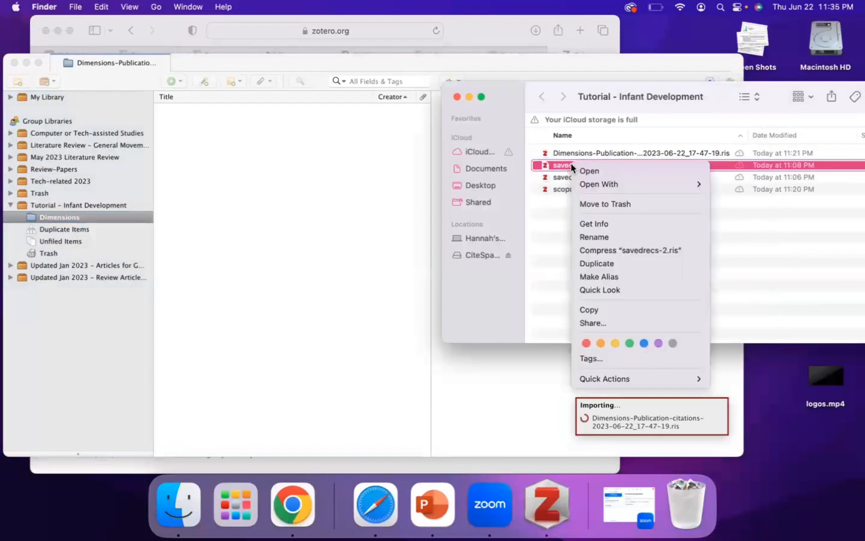
{"action": "mouse_move", "coordinate": [651, 184]}
{"action": "left_click", "coordinate": [777, 184]}
{"action": "left_click", "coordinate": [453, 279]}
Import savedrecs.ris from the Finder folder into the group library as a new collection.
{"action": "left_click", "coordinate": [643, 185]}
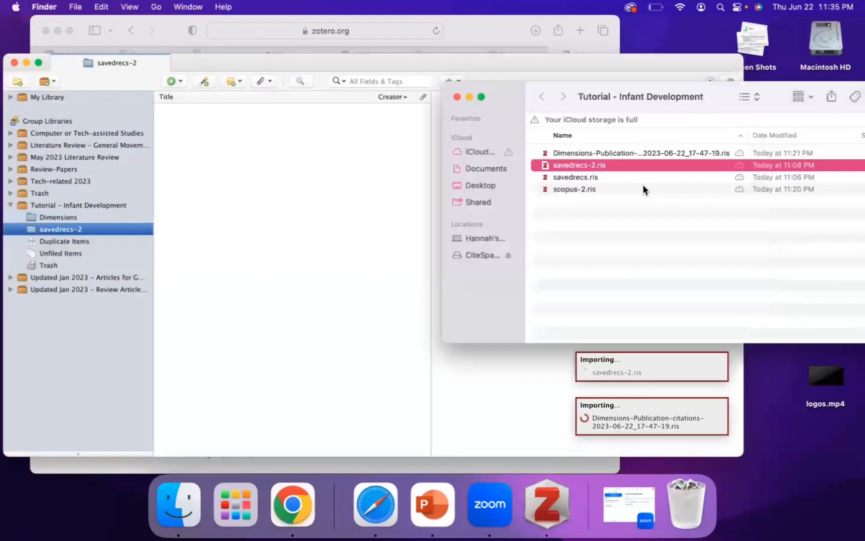
{"action": "right_click", "coordinate": [598, 178]}
{"action": "left_click", "coordinate": [773, 196]}
{"action": "left_click", "coordinate": [447, 275]}
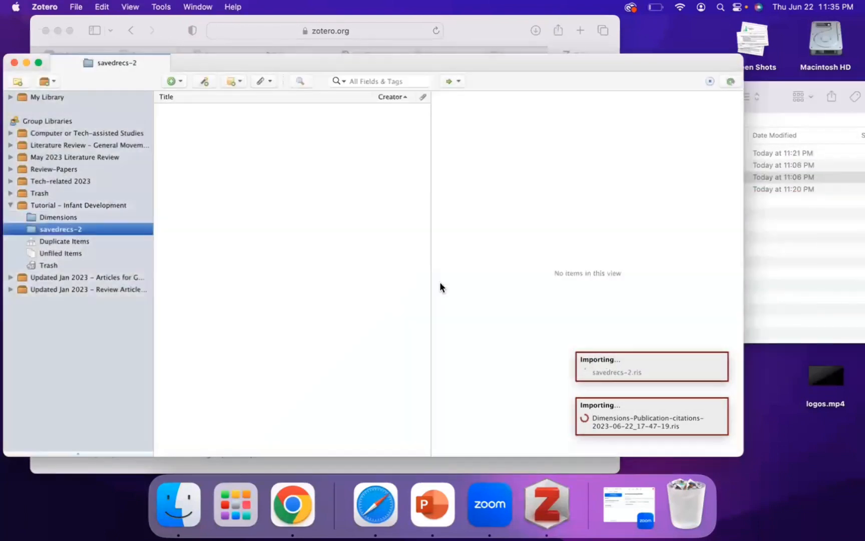
Import scopus-2.ris from the Finder folder into the group library as a new collection.
{"action": "left_click", "coordinate": [578, 190]}
{"action": "right_click", "coordinate": [579, 189]}
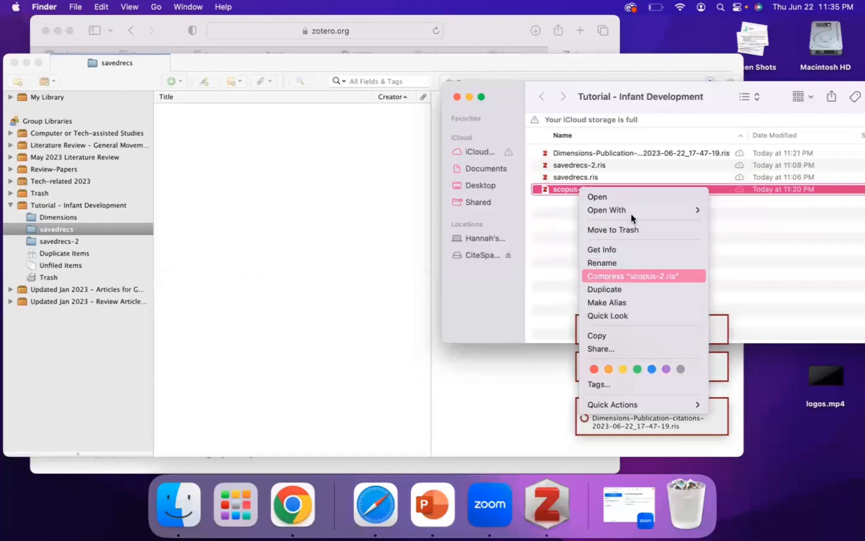
{"action": "mouse_move", "coordinate": [631, 212]}
{"action": "left_click", "coordinate": [756, 209]}
{"action": "left_click", "coordinate": [458, 278]}
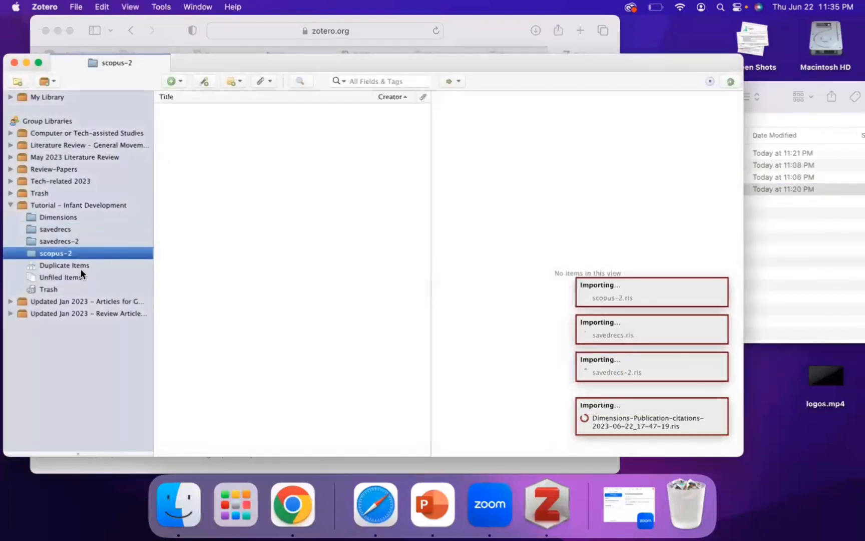
Rename the imported scopus-2 collection as "SCOPUS".
{"action": "right_click", "coordinate": [55, 254]}
{"action": "left_click", "coordinate": [115, 282]}
{"action": "type", "text": "SCOPUS"}
{"action": "key", "text": "Return"}
Rename the savedrecs-2 collection as "Web of Science - 2".
{"action": "left_click", "coordinate": [58, 241]}
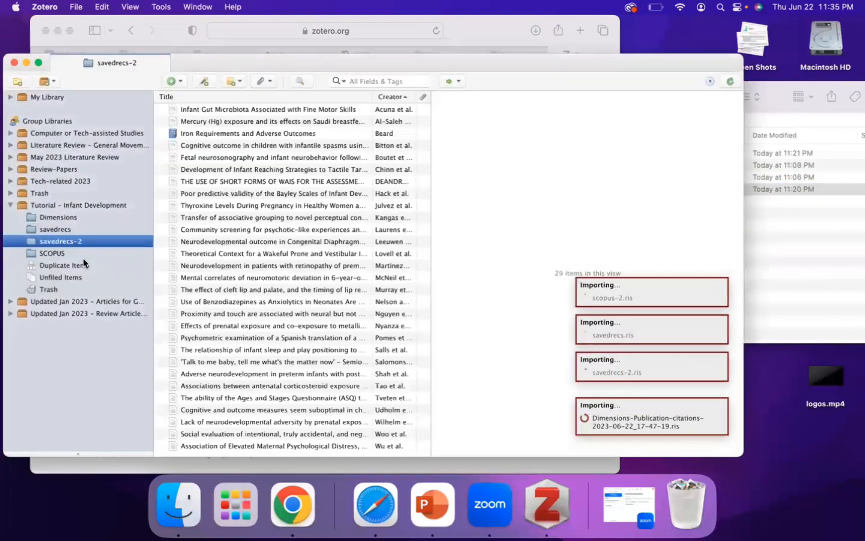
{"action": "right_click", "coordinate": [65, 241]}
{"action": "left_click", "coordinate": [108, 269]}
{"action": "type", "text": "Web of Science - 2"}
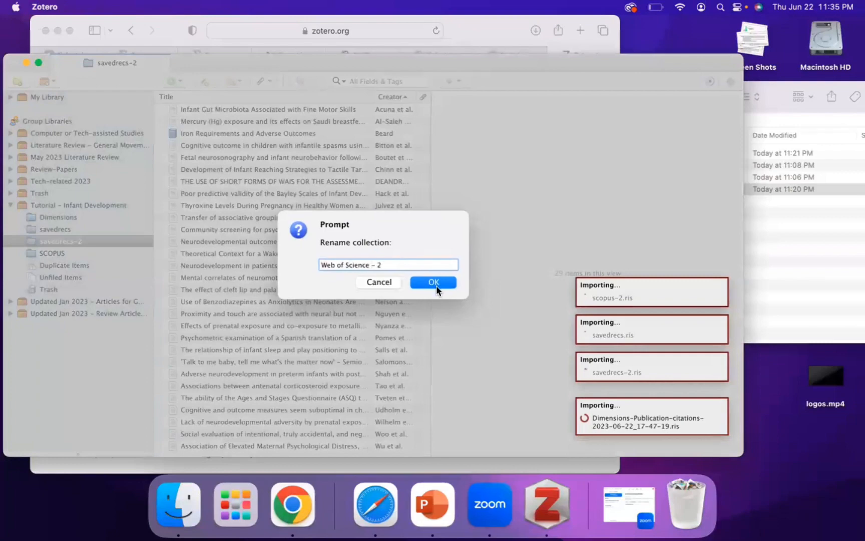
{"action": "left_click", "coordinate": [434, 281]}
Rename the savedrecs collection as "Web of Science - 1".
{"action": "left_click", "coordinate": [77, 229]}
{"action": "right_click", "coordinate": [78, 229]}
{"action": "left_click", "coordinate": [115, 250]}
{"action": "type", "text": "Web of Science - 1"}
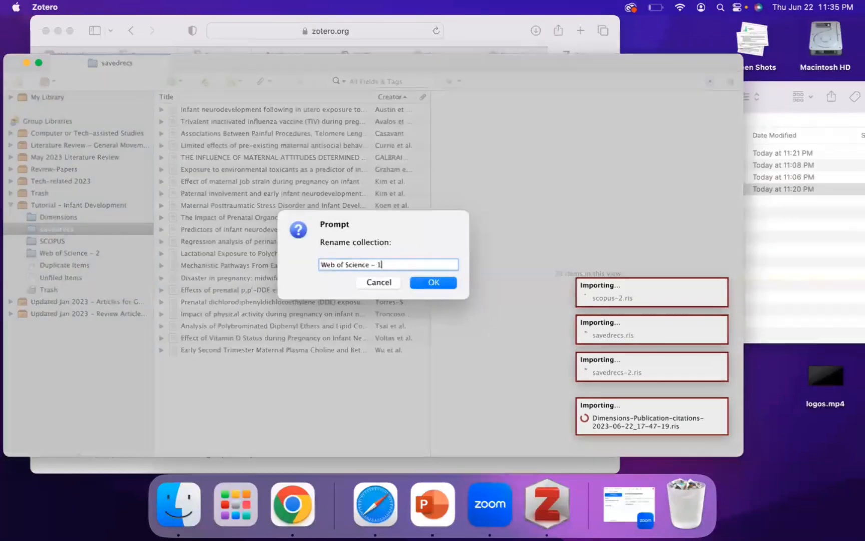
{"action": "left_click", "coordinate": [444, 282]}
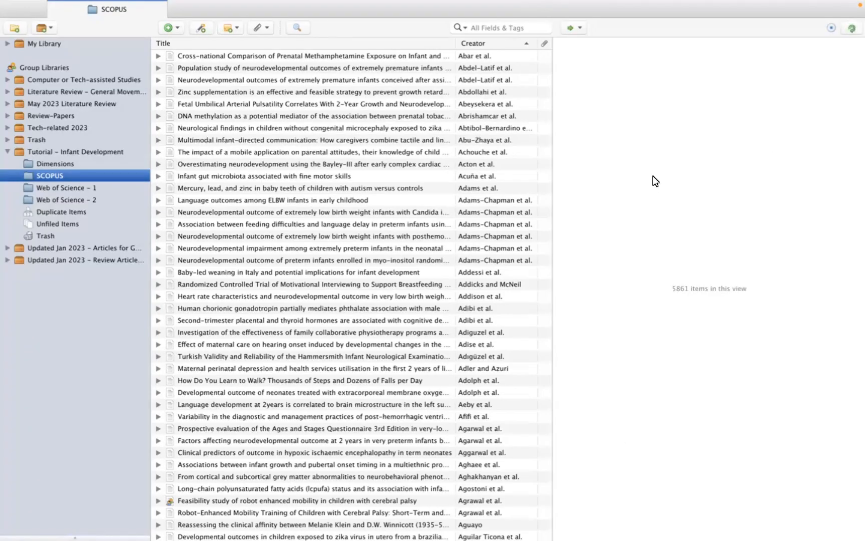
View the items of both Web of Science collections and of the whole Tutorial - Infant Development library.
{"action": "left_click", "coordinate": [36, 188]}
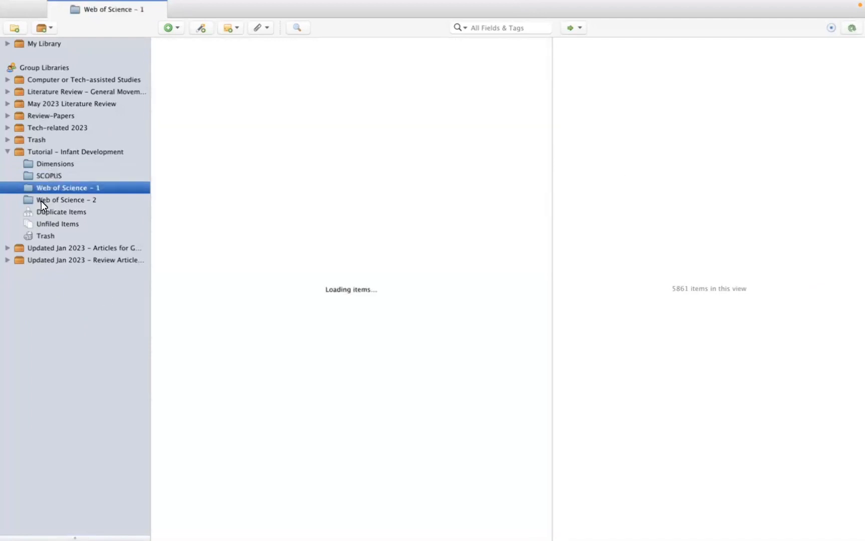
{"action": "left_click", "coordinate": [42, 201]}
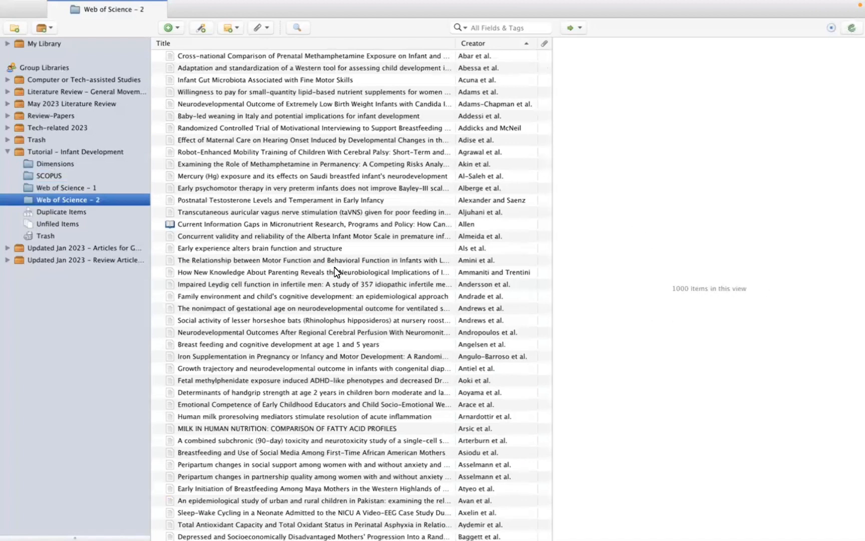
{"action": "left_click", "coordinate": [17, 152]}
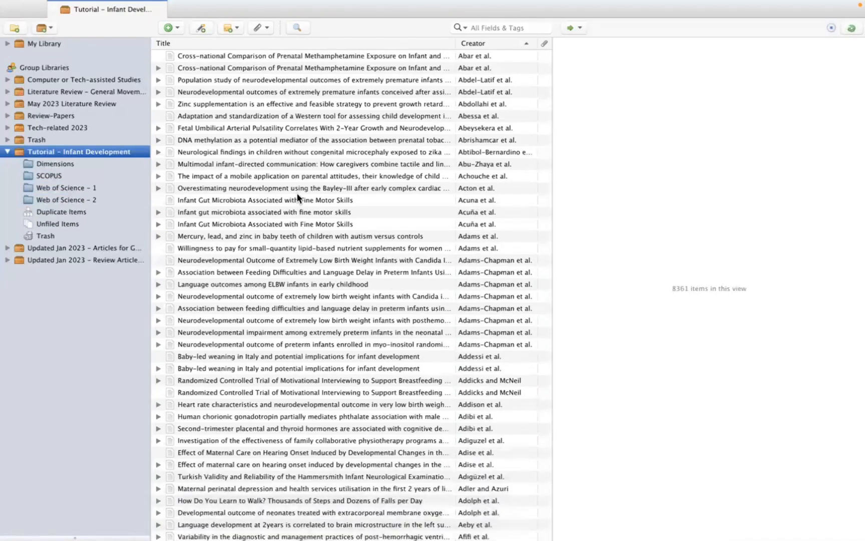
Compare the details of the three "Infant Gut Microbiota Associated with Fine Motor Skills" records.
{"action": "left_click", "coordinate": [219, 201]}
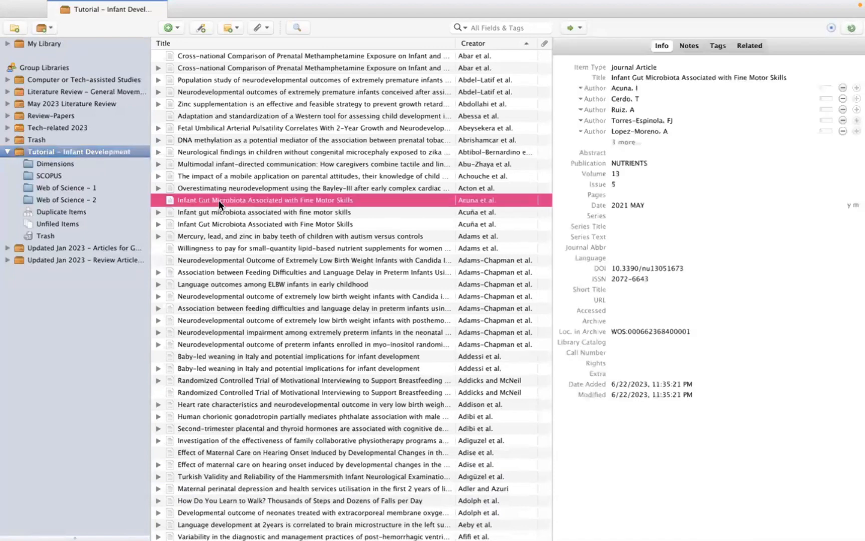
{"action": "left_click", "coordinate": [209, 221]}
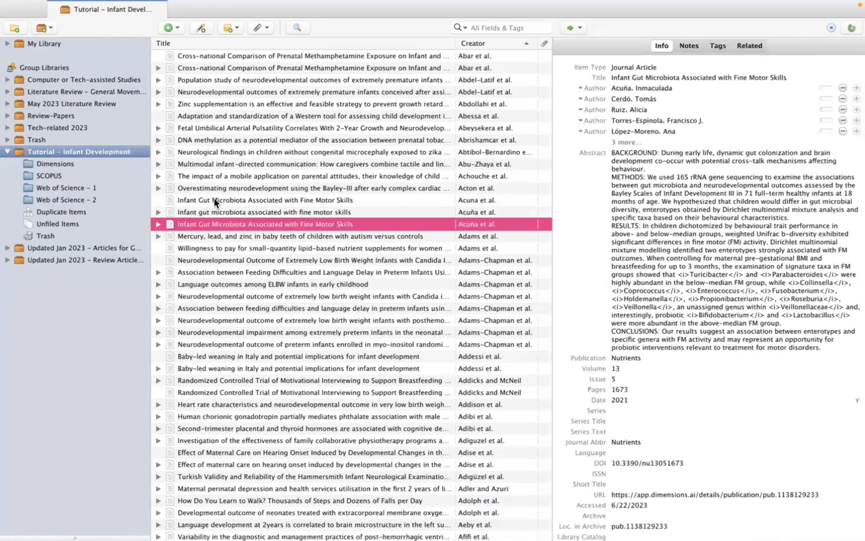
{"action": "left_click", "coordinate": [214, 199]}
{"action": "left_click", "coordinate": [214, 211]}
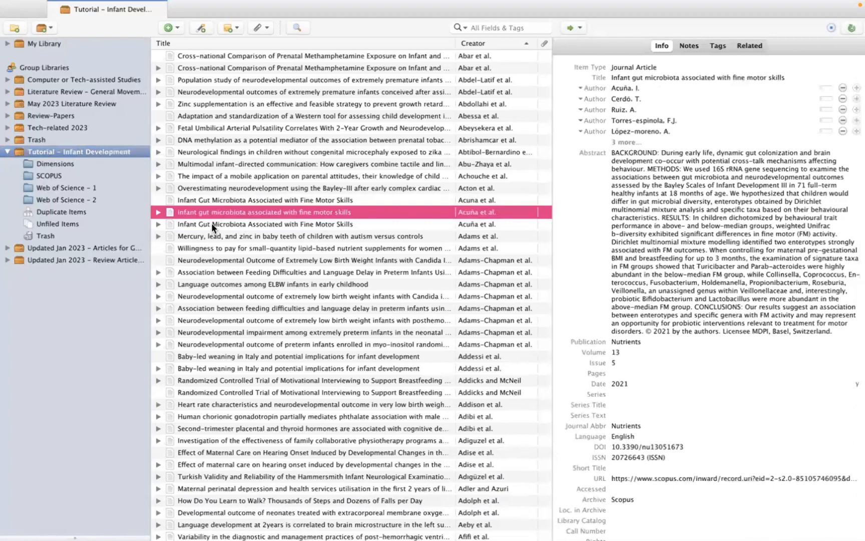
{"action": "left_click", "coordinate": [212, 224]}
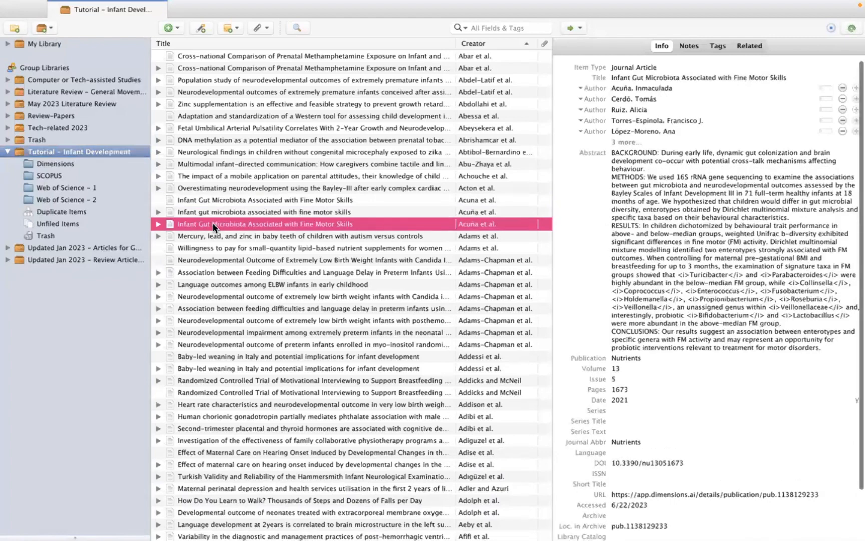
Examine both "Cross-national Comparison of Prenatal Methamphetamine Exposure" records, expanding the full author list of the first one.
{"action": "left_click", "coordinate": [313, 56]}
{"action": "left_click", "coordinate": [779, 88]}
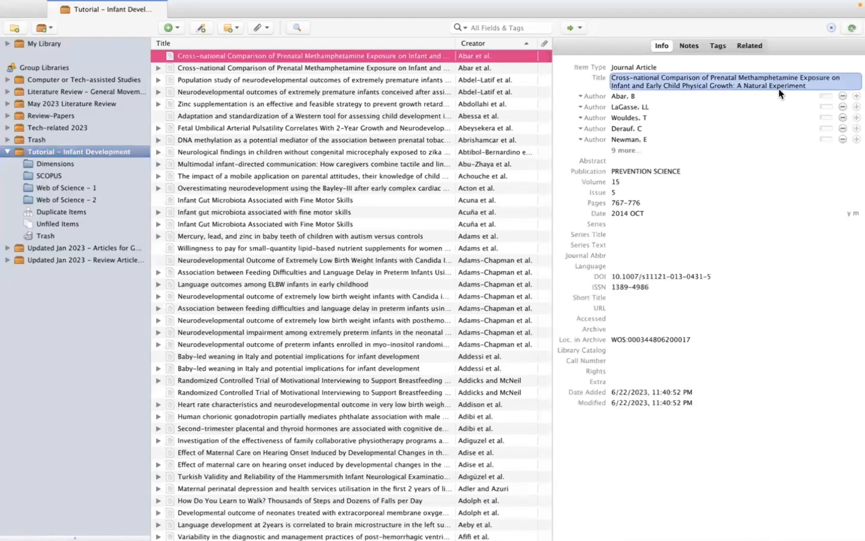
{"action": "left_click", "coordinate": [621, 150]}
{"action": "left_click", "coordinate": [619, 151]}
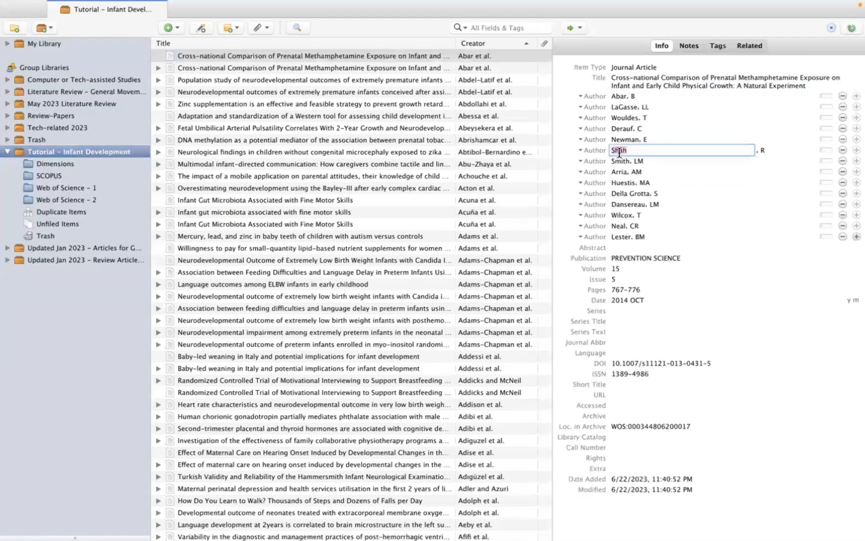
{"action": "left_click", "coordinate": [568, 139]}
{"action": "key", "text": "Escape"}
{"action": "left_click", "coordinate": [763, 149]}
{"action": "left_click", "coordinate": [689, 156]}
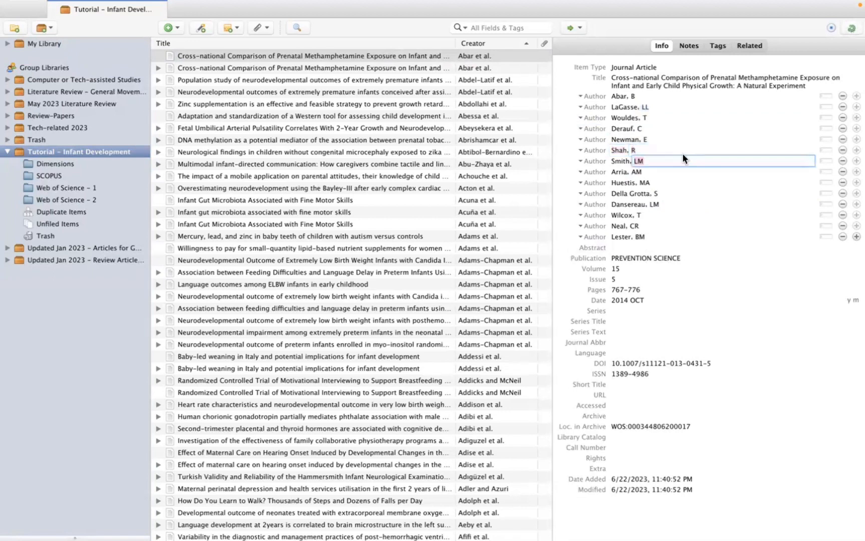
{"action": "left_click", "coordinate": [674, 150]}
{"action": "left_click", "coordinate": [647, 151]}
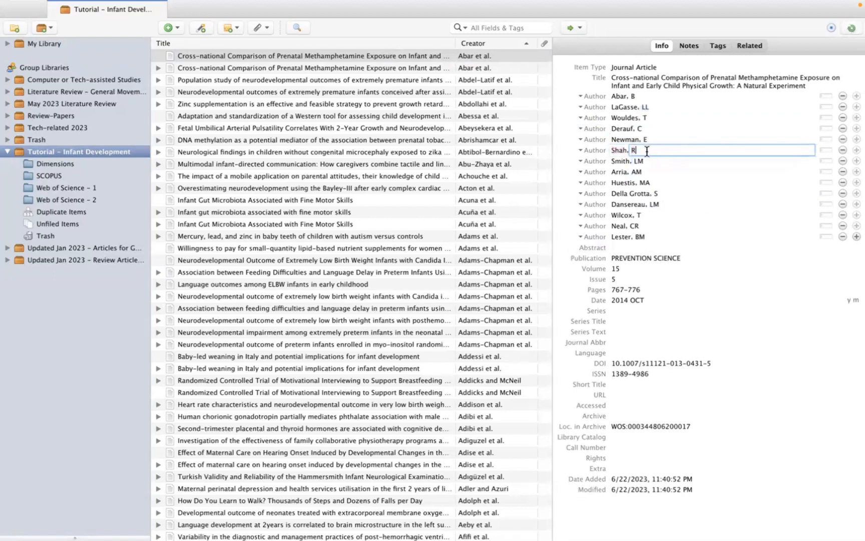
{"action": "left_click", "coordinate": [662, 157]}
{"action": "left_click", "coordinate": [691, 193]}
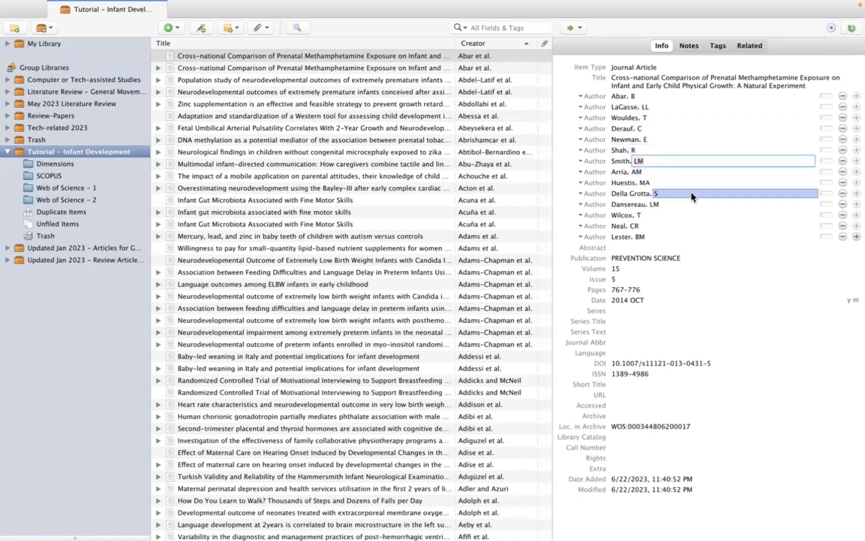
{"action": "left_click", "coordinate": [729, 256]}
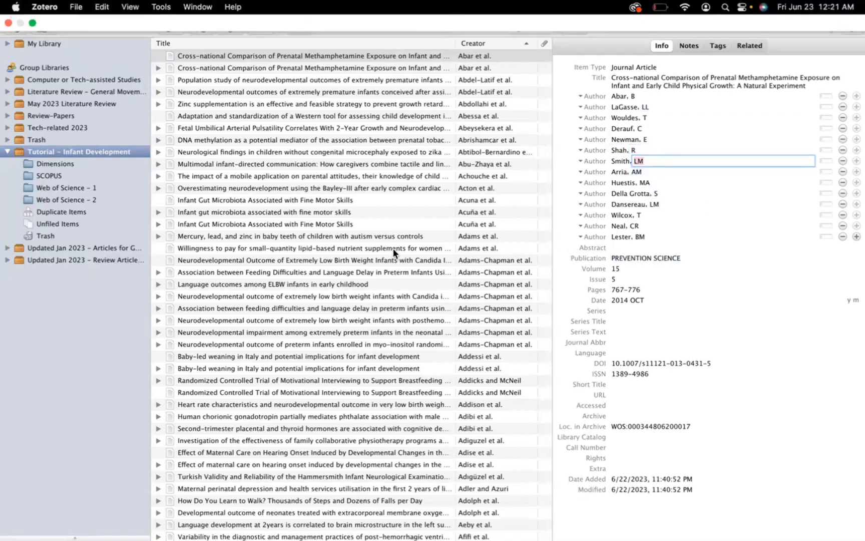
{"action": "left_click", "coordinate": [238, 67]}
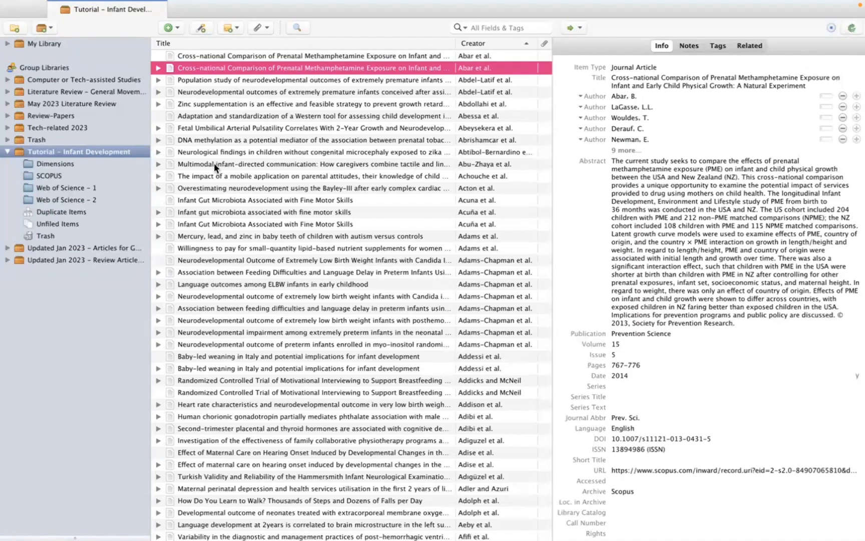
List the library's duplicate items, select the "Cross-national Comparison of Prenatal Methamphetamine Exposure" pair and inspect its 6/22/2023, 11:40:52 PM version with all authors.
{"action": "left_click", "coordinate": [45, 212]}
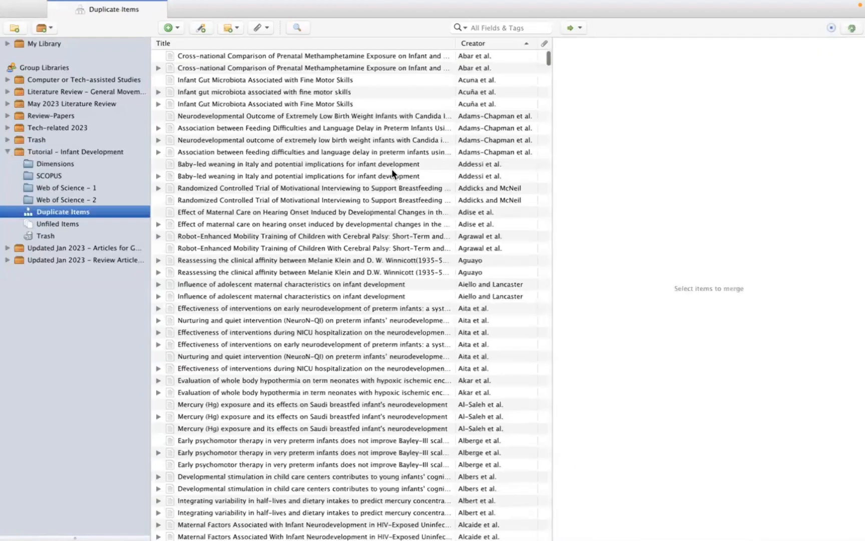
{"action": "left_click", "coordinate": [295, 53]}
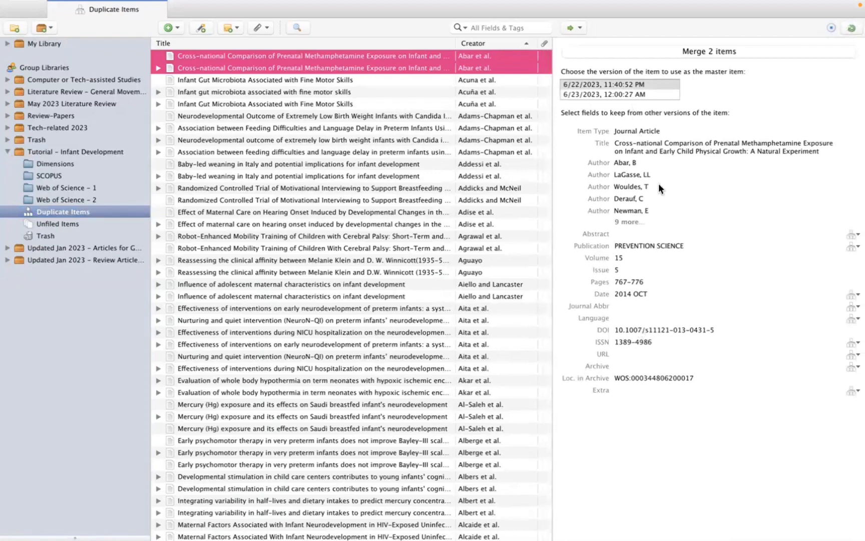
{"action": "left_click", "coordinate": [589, 85]}
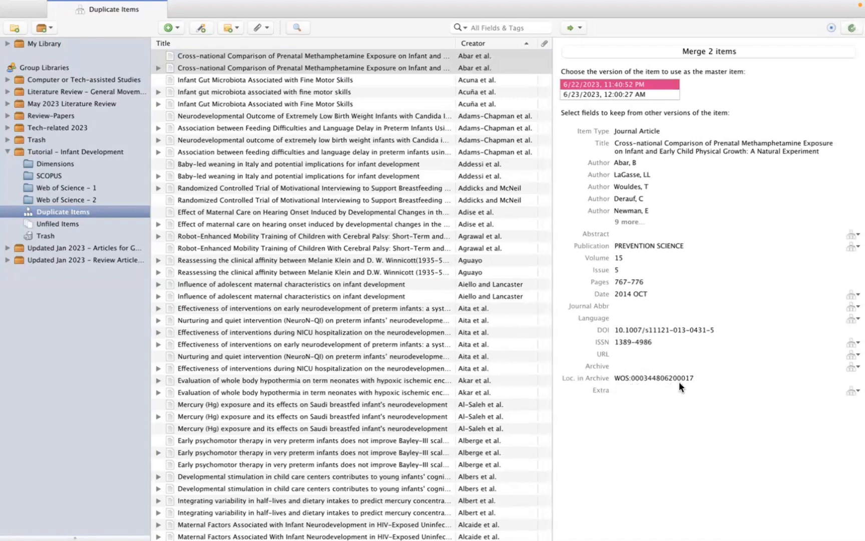
{"action": "left_click", "coordinate": [623, 222]}
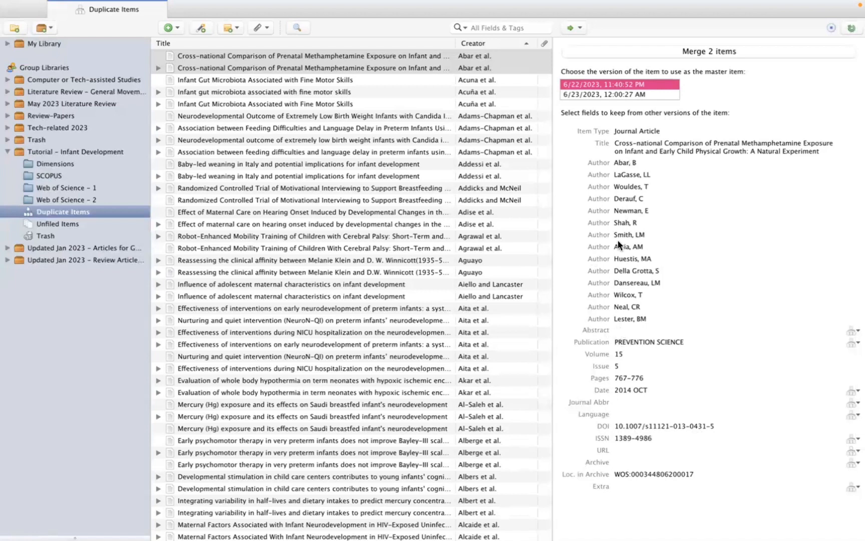
Merge the two selected duplicates, using the more complete 6/23/2023, 12:00:27 AM version as the master item.
{"action": "left_click", "coordinate": [607, 93]}
{"action": "scroll", "coordinate": [674, 252], "scroll_direction": "down", "scroll_amount": 5}
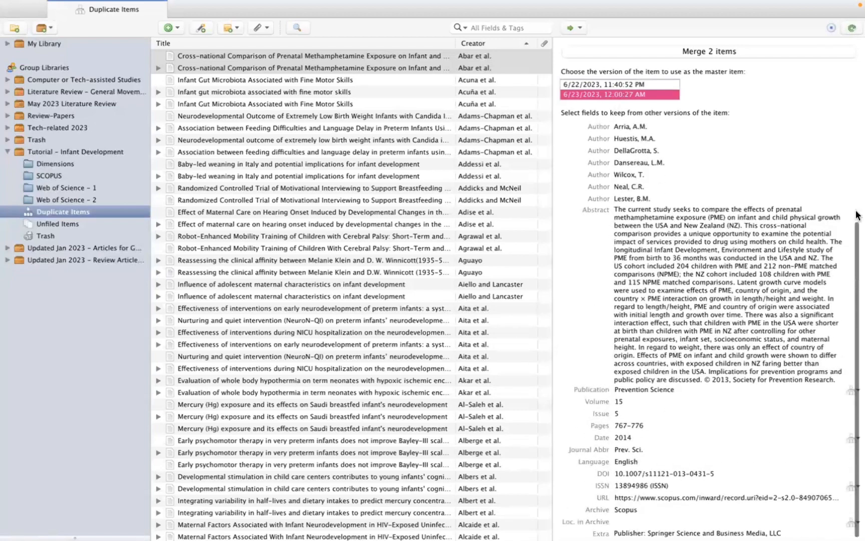
{"action": "scroll", "coordinate": [731, 317], "scroll_direction": "up", "scroll_amount": 5}
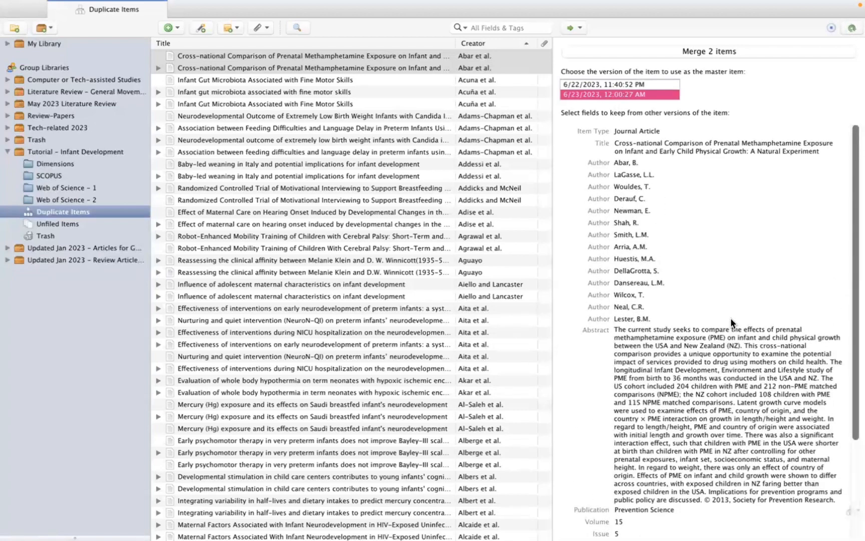
{"action": "scroll", "coordinate": [685, 354], "scroll_direction": "down", "scroll_amount": 5}
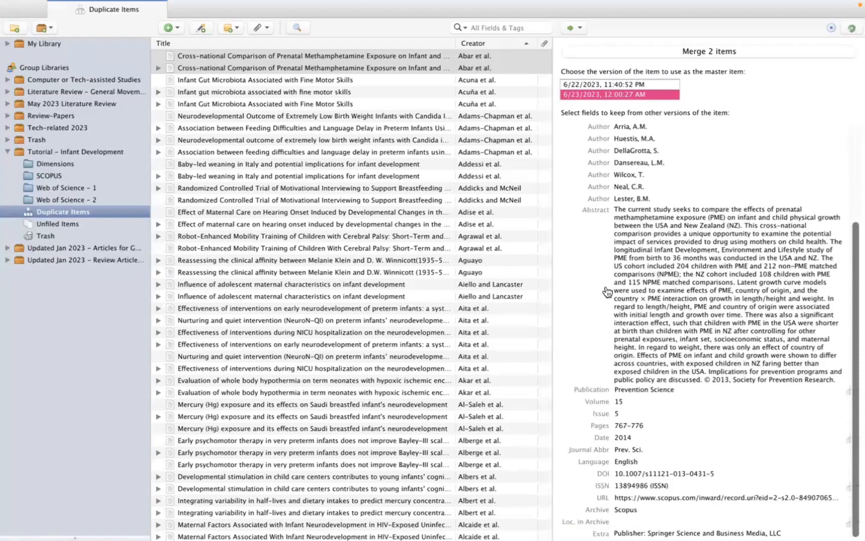
{"action": "scroll", "coordinate": [694, 322], "scroll_direction": "up", "scroll_amount": 5}
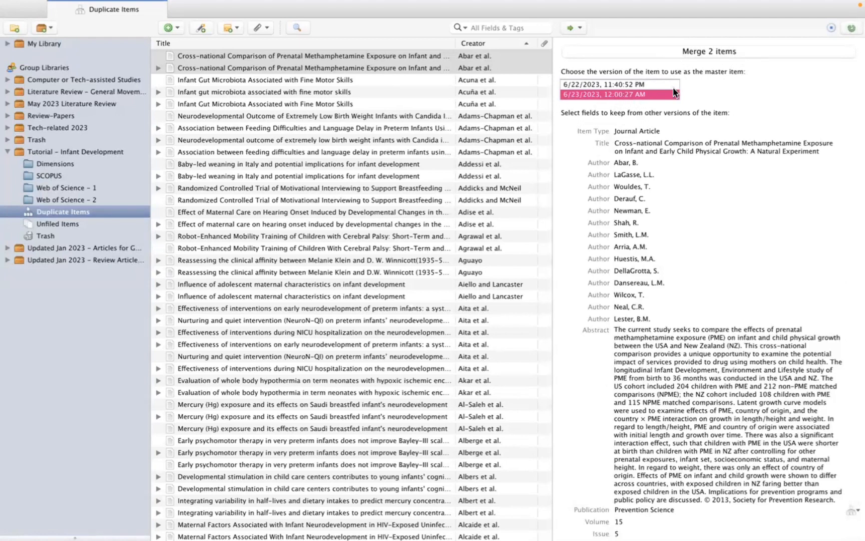
{"action": "left_click", "coordinate": [713, 51]}
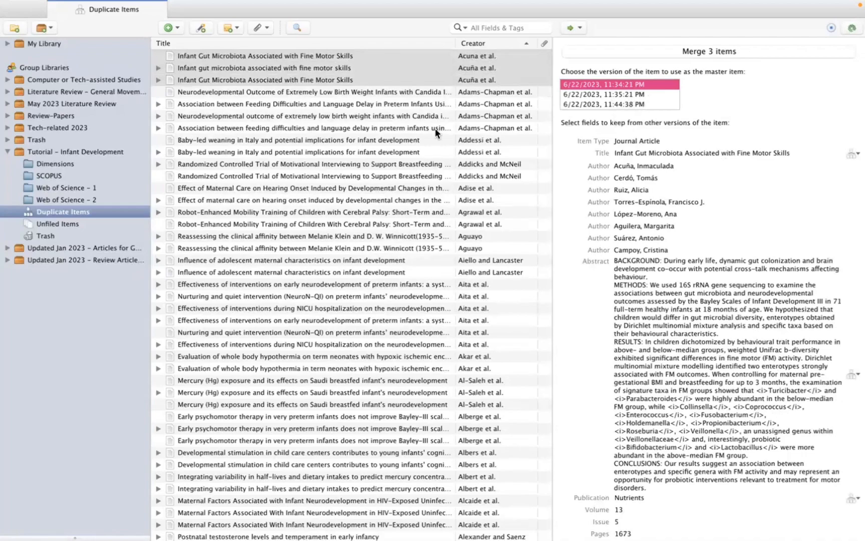
Look through the remaining duplicate items in the group library.
{"action": "scroll", "coordinate": [386, 275], "scroll_direction": "down", "scroll_amount": 15}
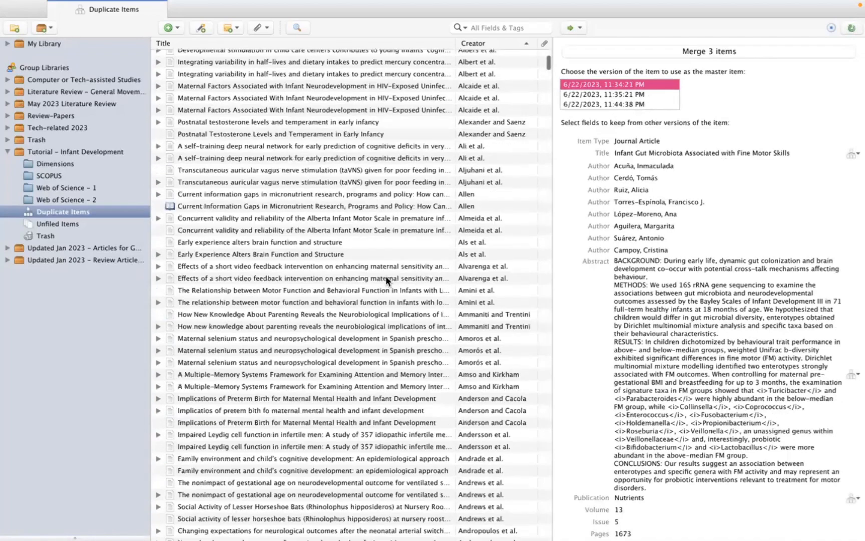
{"action": "scroll", "coordinate": [386, 275], "scroll_direction": "down", "scroll_amount": 15}
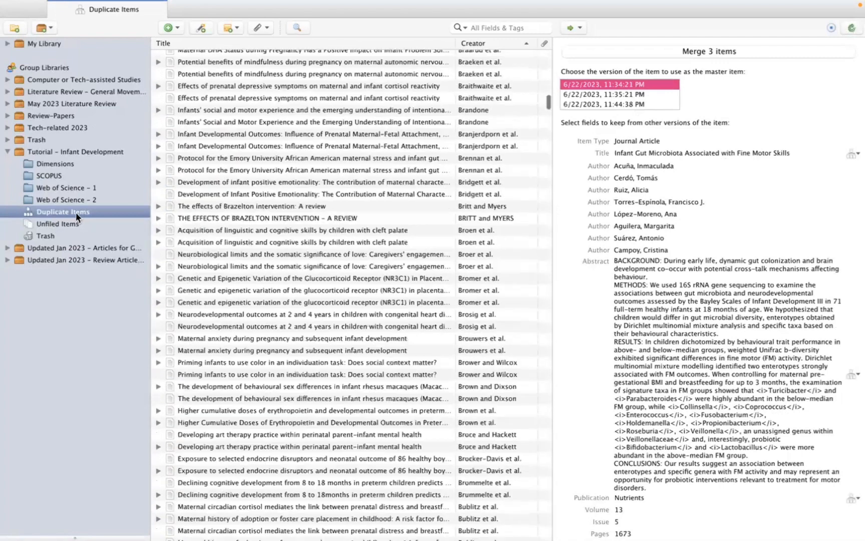
List the group library's duplicate items and try selecting all of them at once for merging.
{"action": "left_click", "coordinate": [76, 212]}
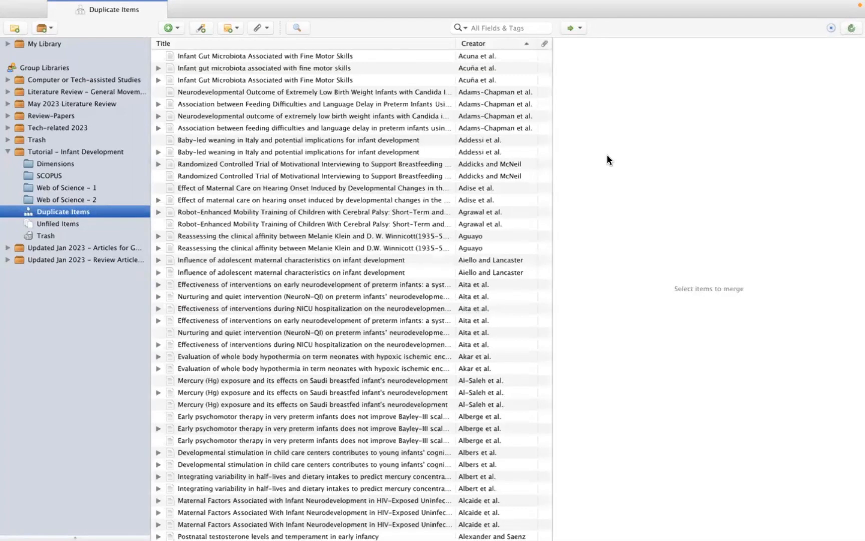
{"action": "left_click", "coordinate": [457, 105]}
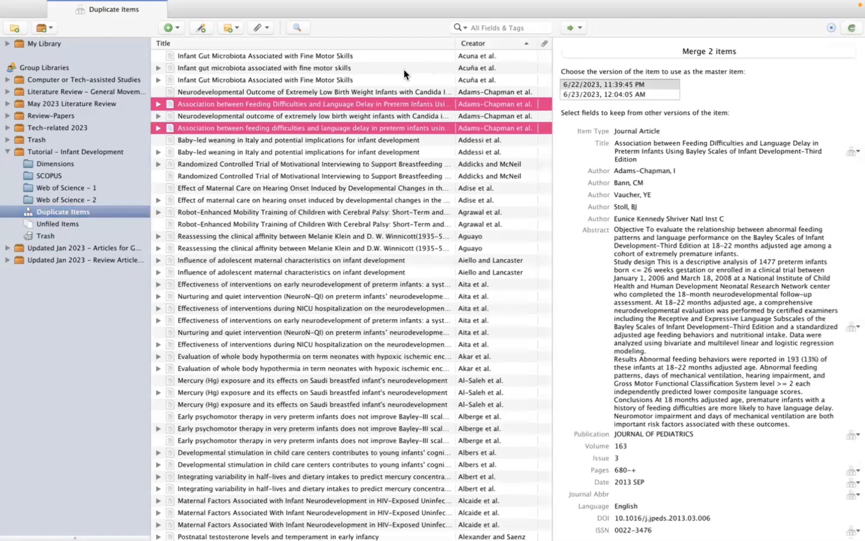
{"action": "key", "text": "super+a"}
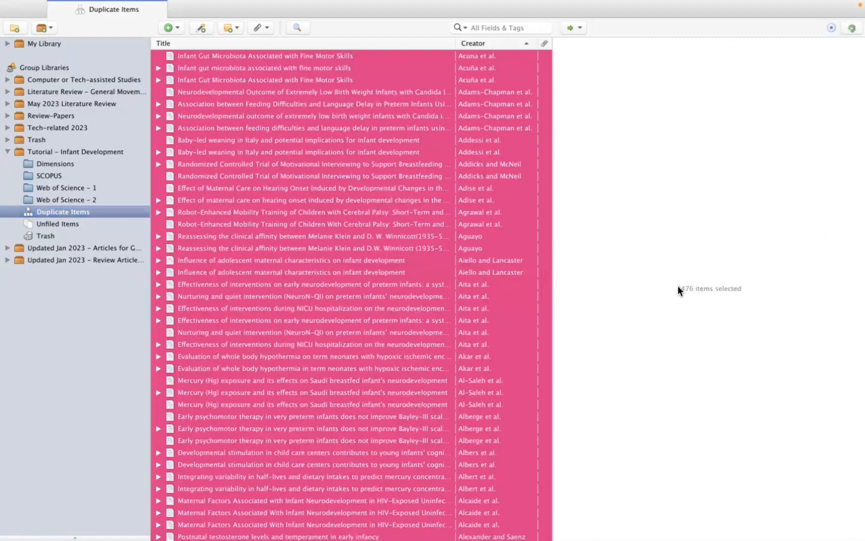
{"action": "left_click", "coordinate": [347, 329]}
{"action": "left_click", "coordinate": [360, 213]}
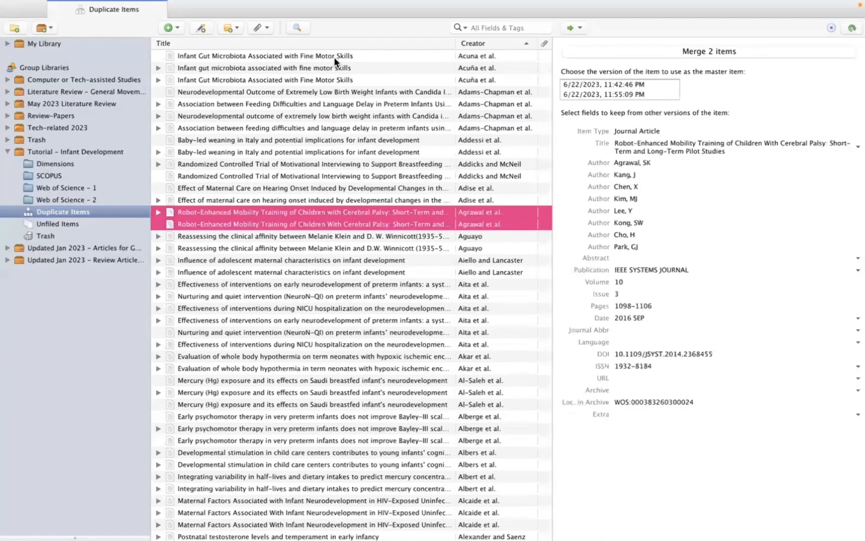
Merge the three "Infant Gut Microbiota Associated with Fine Motor Skills" records, using the 6/22/2023, 11:44:38 PM version as the master item.
{"action": "left_click", "coordinate": [334, 57]}
{"action": "right_click", "coordinate": [334, 59]}
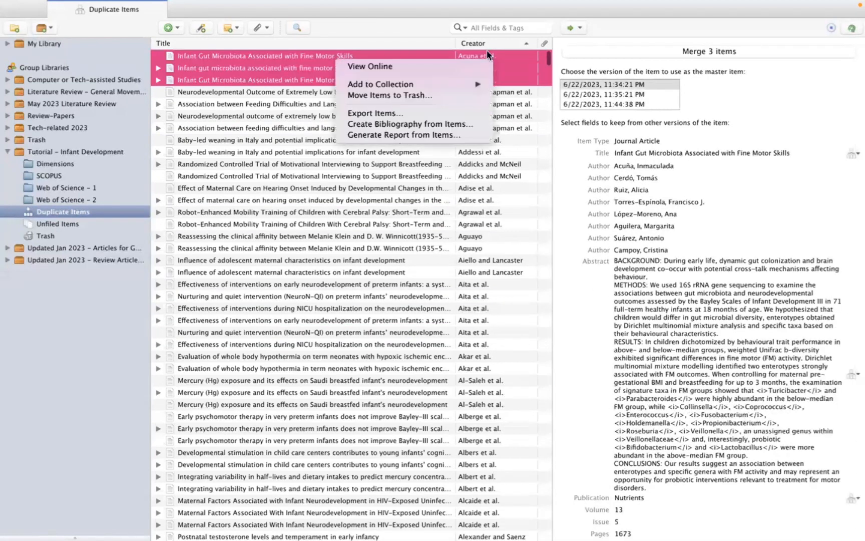
{"action": "left_click", "coordinate": [613, 66]}
{"action": "left_click", "coordinate": [643, 87]}
{"action": "left_click", "coordinate": [643, 102]}
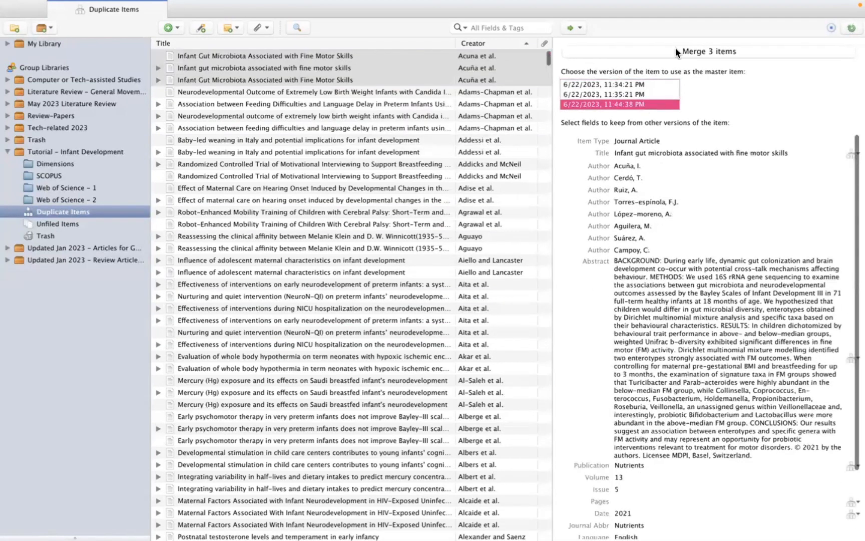
{"action": "scroll", "coordinate": [615, 180], "scroll_direction": "down", "scroll_amount": 1}
{"action": "scroll", "coordinate": [615, 179], "scroll_direction": "down", "scroll_amount": 3}
{"action": "scroll", "coordinate": [615, 180], "scroll_direction": "up", "scroll_amount": 4}
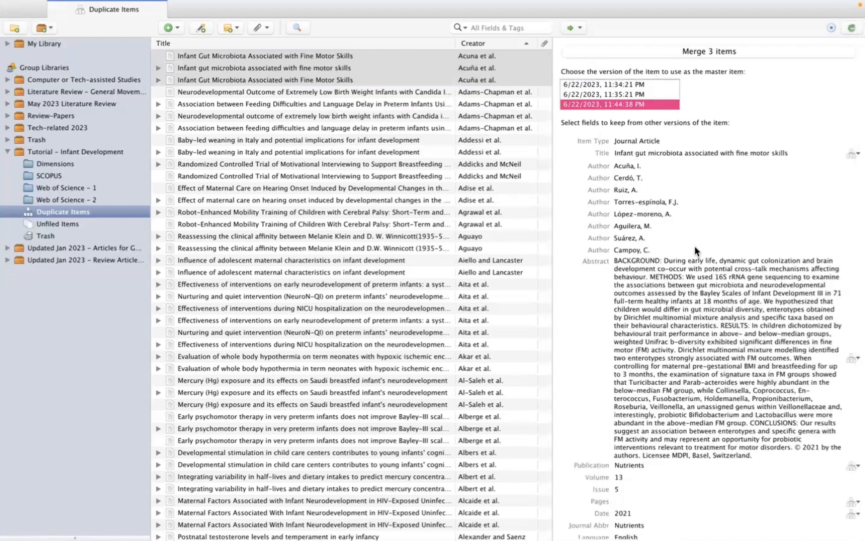
{"action": "scroll", "coordinate": [674, 285], "scroll_direction": "down", "scroll_amount": 3}
{"action": "scroll", "coordinate": [673, 286], "scroll_direction": "up", "scroll_amount": 3}
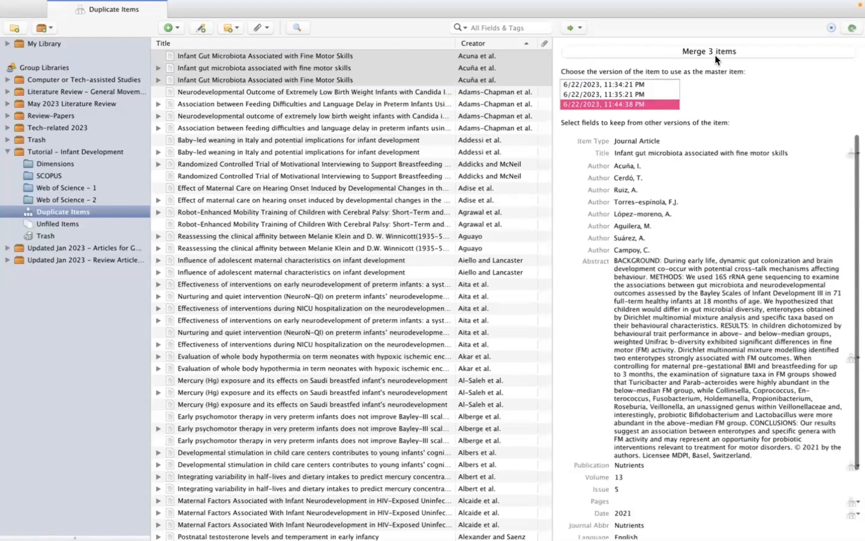
{"action": "left_click", "coordinate": [712, 52]}
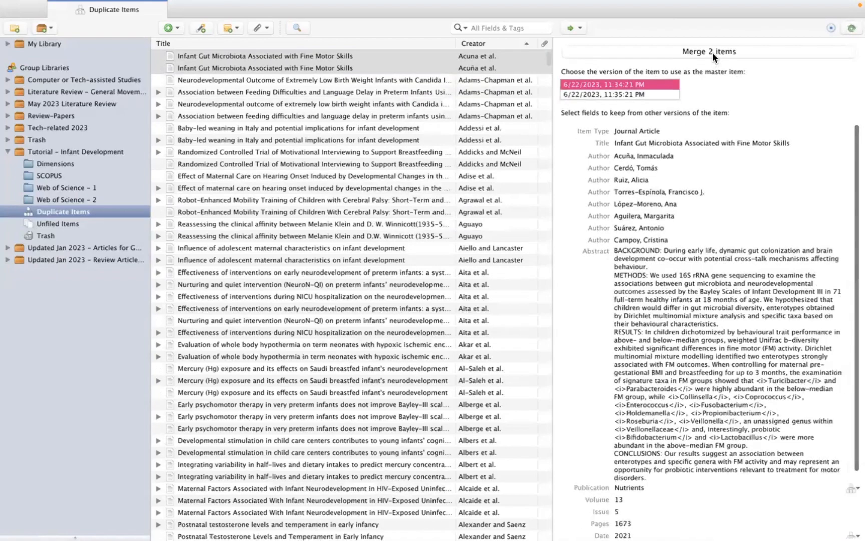
Find the "Cultural determinants in infants and infantile determinants in cultural practices" pair among the duplicates and merge it.
{"action": "scroll", "coordinate": [428, 239], "scroll_direction": "down", "scroll_amount": 20}
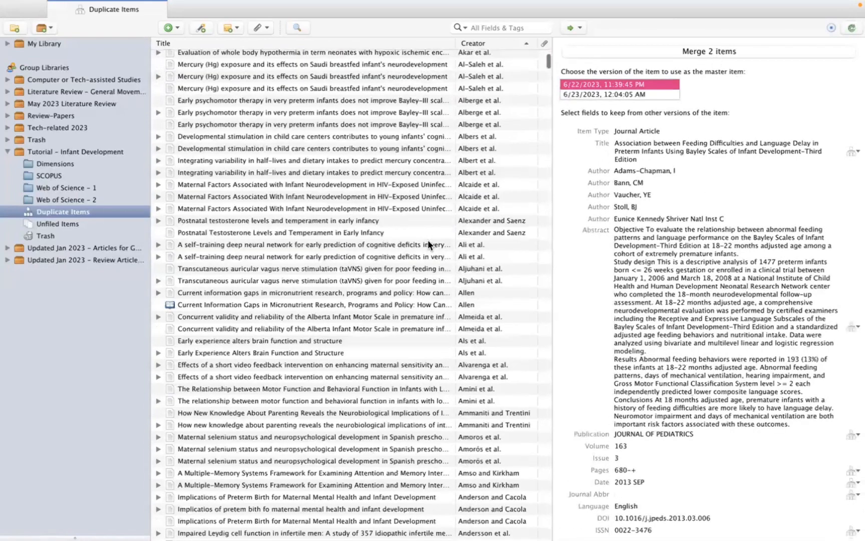
{"action": "scroll", "coordinate": [428, 244], "scroll_direction": "down", "scroll_amount": 20}
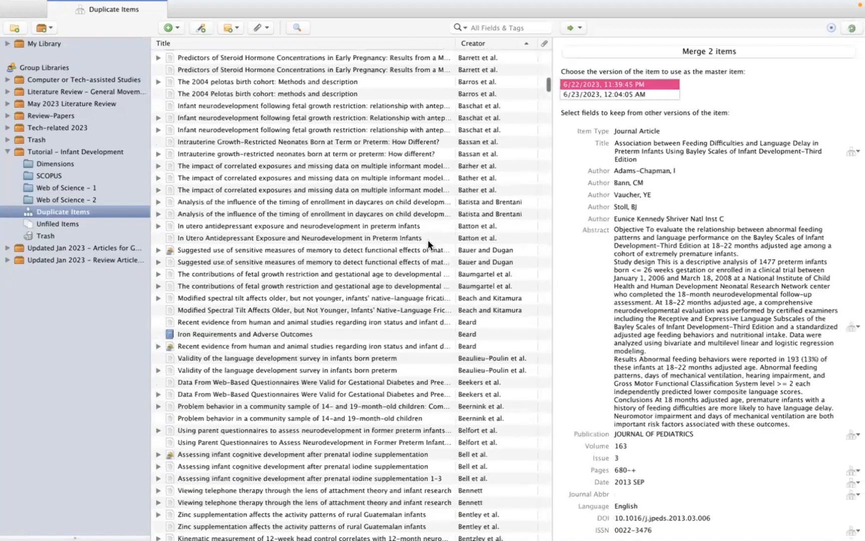
{"action": "scroll", "coordinate": [394, 209], "scroll_direction": "down", "scroll_amount": 20}
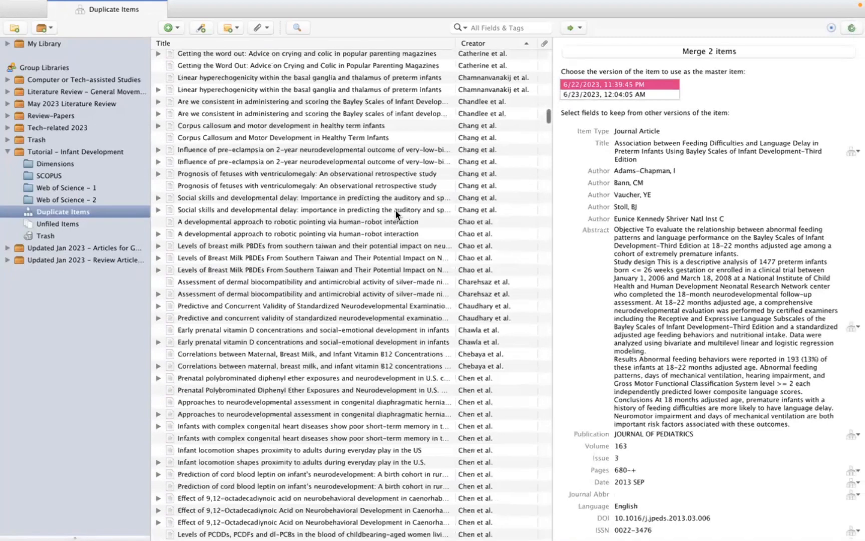
{"action": "scroll", "coordinate": [448, 96], "scroll_direction": "down", "scroll_amount": 4}
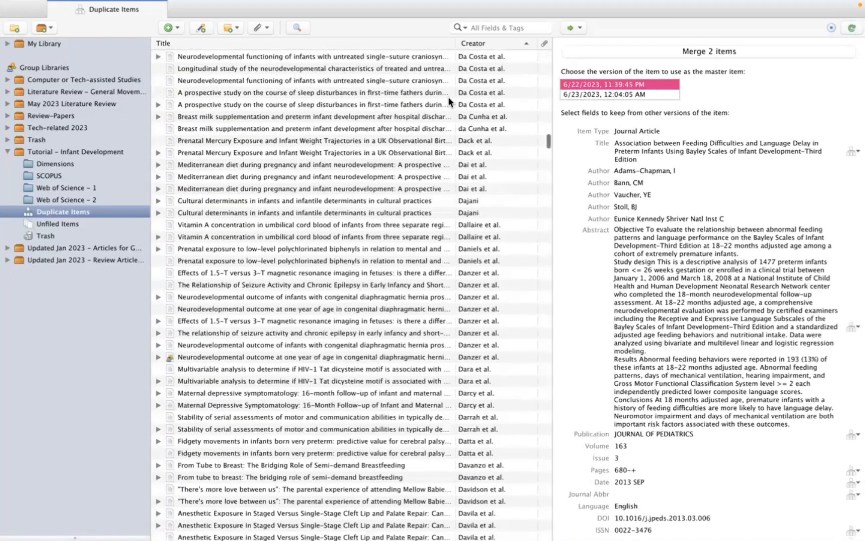
{"action": "left_click", "coordinate": [378, 205]}
{"action": "scroll", "coordinate": [448, 97], "scroll_direction": "up", "scroll_amount": 20}
{"action": "scroll", "coordinate": [448, 96], "scroll_direction": "up", "scroll_amount": 20}
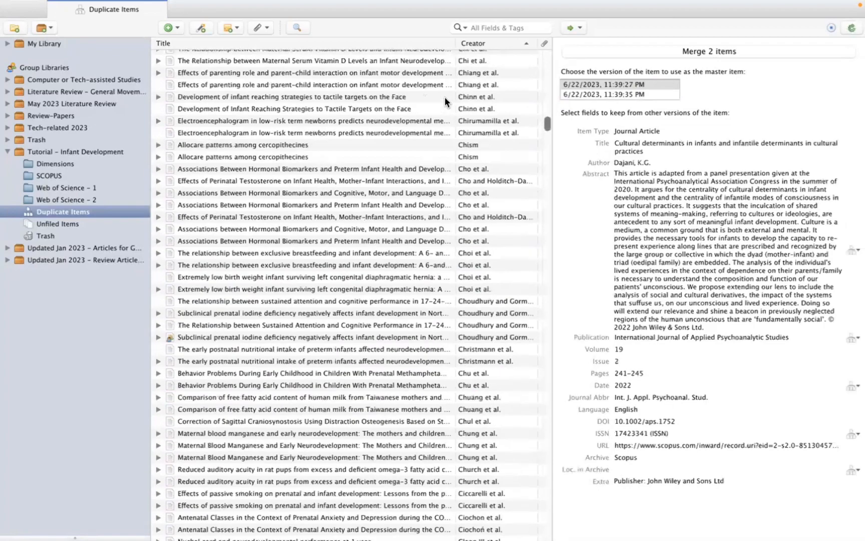
{"action": "scroll", "coordinate": [383, 55], "scroll_direction": "up", "scroll_amount": 20}
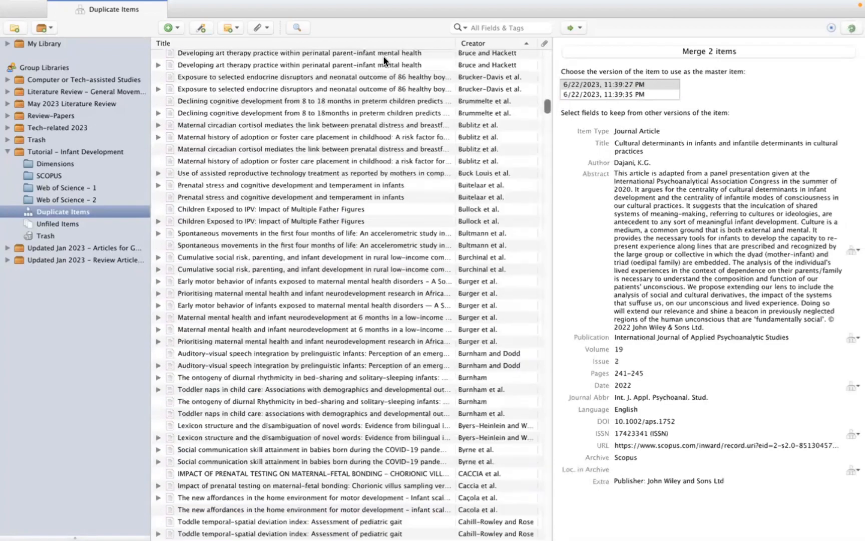
{"action": "scroll", "coordinate": [383, 56], "scroll_direction": "up", "scroll_amount": 20}
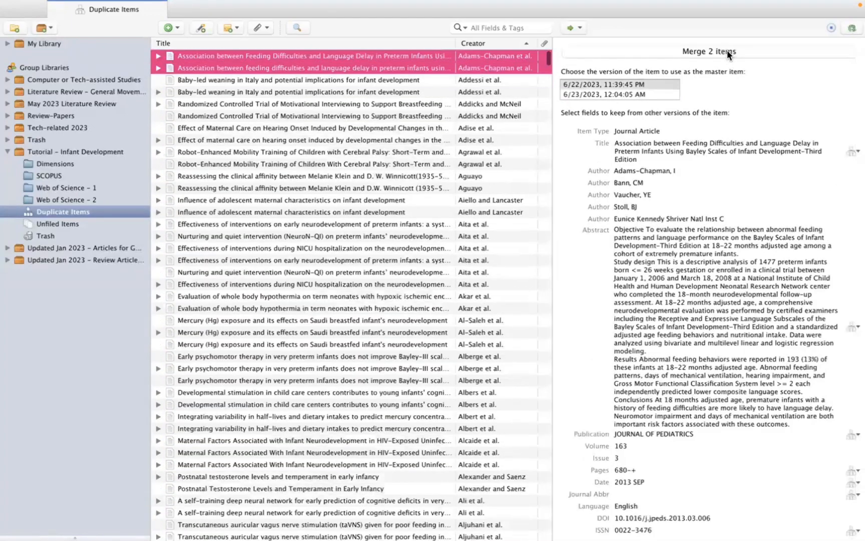
{"action": "left_click", "coordinate": [727, 51]}
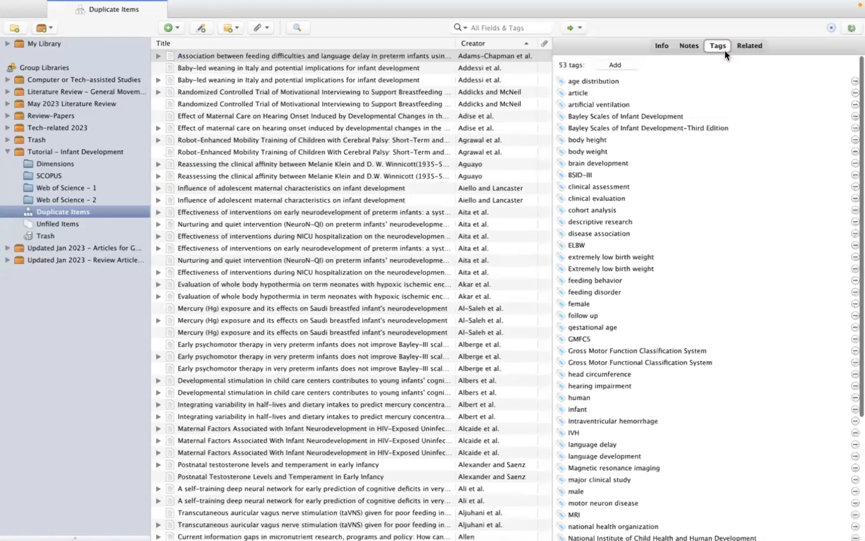
Merge the duplicate records on motivational interviewing for breastfeeding, baby-led weaning in Italy, maternal care and hearing onset, and Klein and Winnicott.
{"action": "left_click", "coordinate": [399, 92]}
{"action": "left_click", "coordinate": [688, 49]}
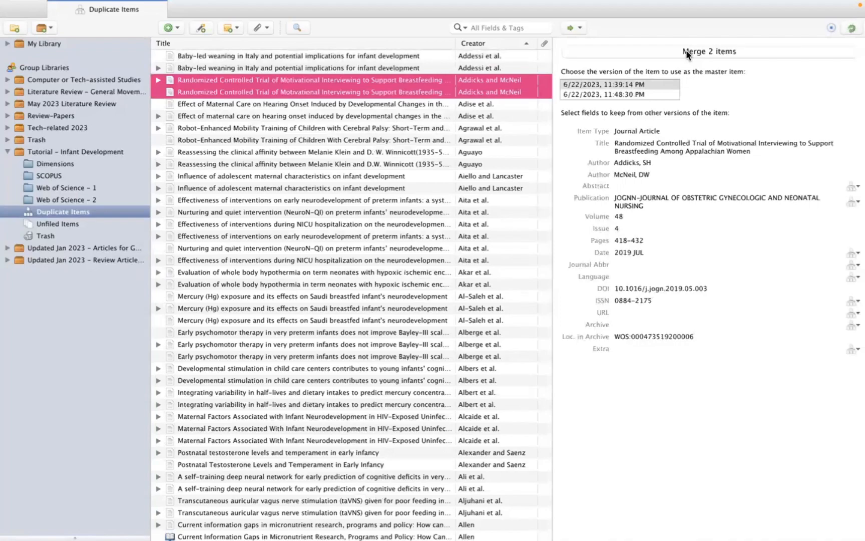
{"action": "left_click", "coordinate": [400, 96]}
{"action": "left_click", "coordinate": [686, 51]}
{"action": "left_click", "coordinate": [403, 68]}
{"action": "left_click", "coordinate": [690, 50]}
{"action": "left_click", "coordinate": [409, 76]}
{"action": "left_click", "coordinate": [409, 79]}
{"action": "left_click", "coordinate": [686, 50]}
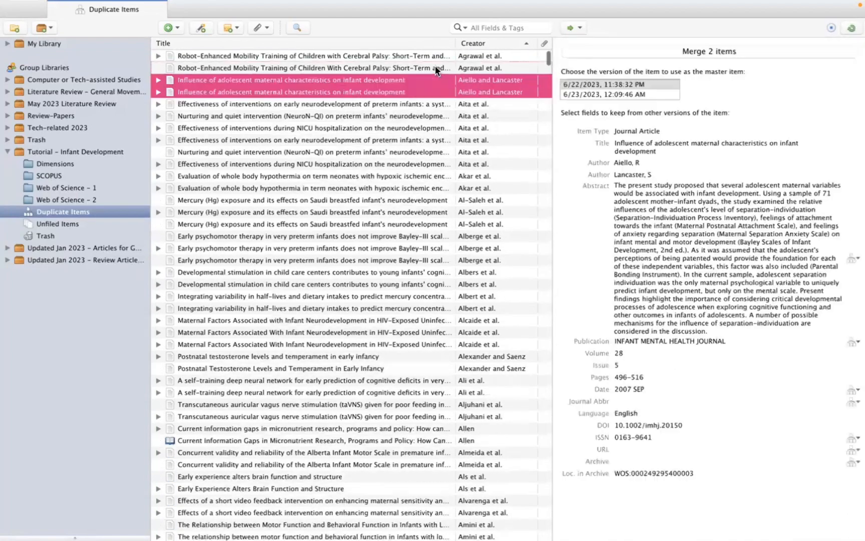
Merge the "Robot-Enhanced Mobility Training" pair and the duplicates that follow, up to "Effectiveness of interventions during NICU hospitalization", keeping the default master versions.
{"action": "left_click", "coordinate": [437, 68]}
{"action": "left_click", "coordinate": [674, 50]}
{"action": "left_click", "coordinate": [671, 48]}
{"action": "left_click", "coordinate": [671, 48]}
{"action": "left_click", "coordinate": [671, 46]}
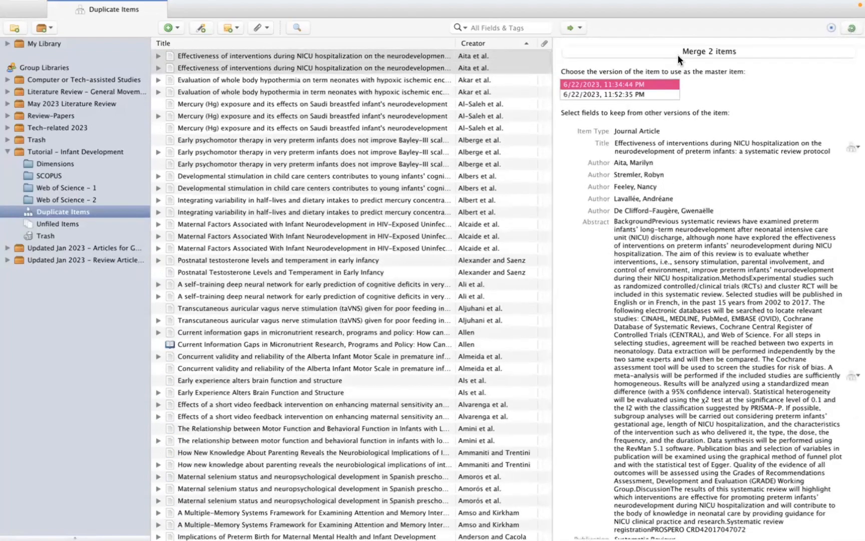
{"action": "left_click", "coordinate": [677, 54]}
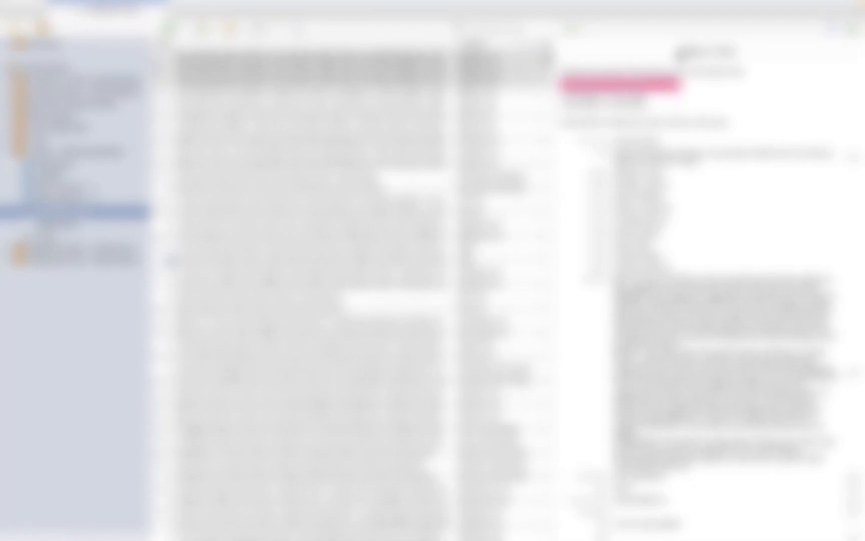
Export the whole infant development library as RIS with notes, files and annotations in Unicode (UTF-8), saved as "Tutorial - Infant Development" in the Graphs folder.
{"action": "left_click", "coordinate": [63, 155]}
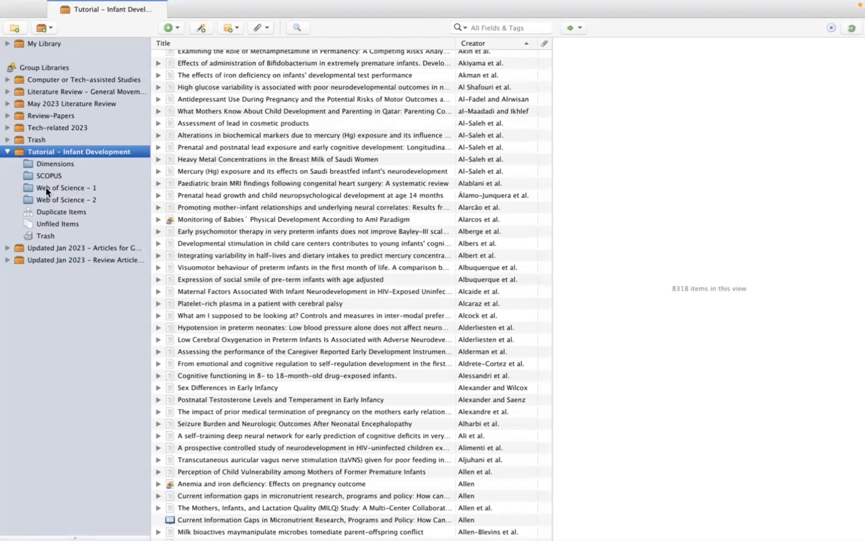
{"action": "right_click", "coordinate": [41, 152]}
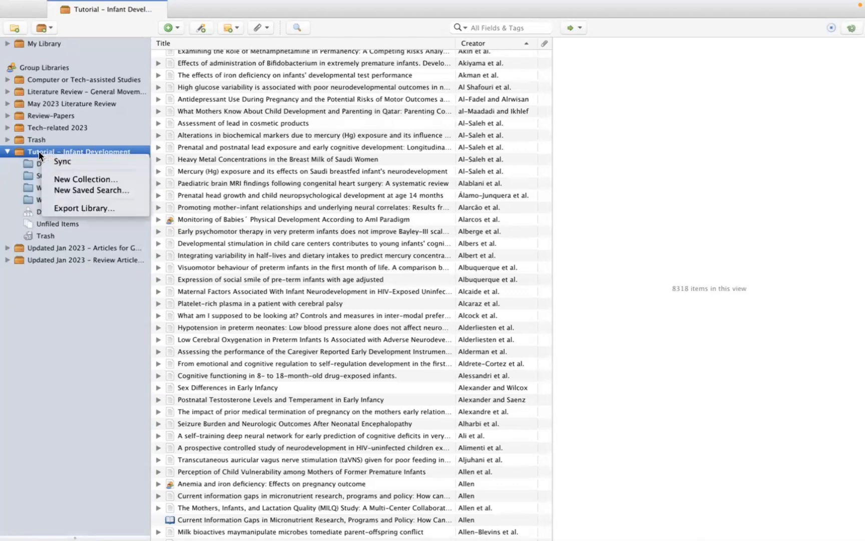
{"action": "left_click", "coordinate": [64, 206]}
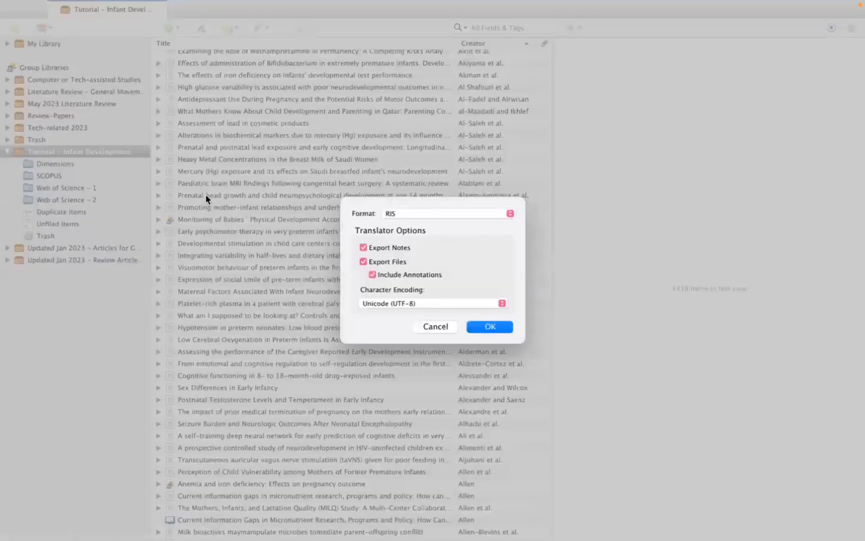
{"action": "left_click", "coordinate": [390, 213]}
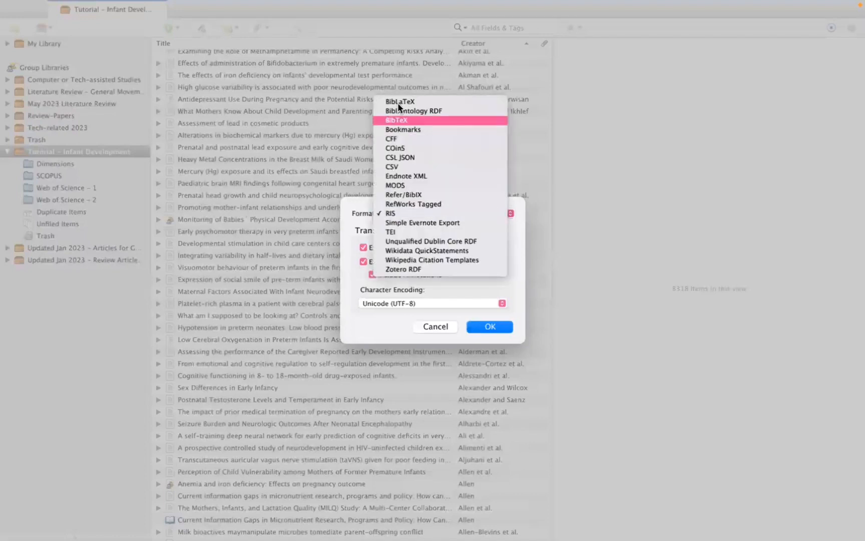
{"action": "left_click", "coordinate": [485, 290]}
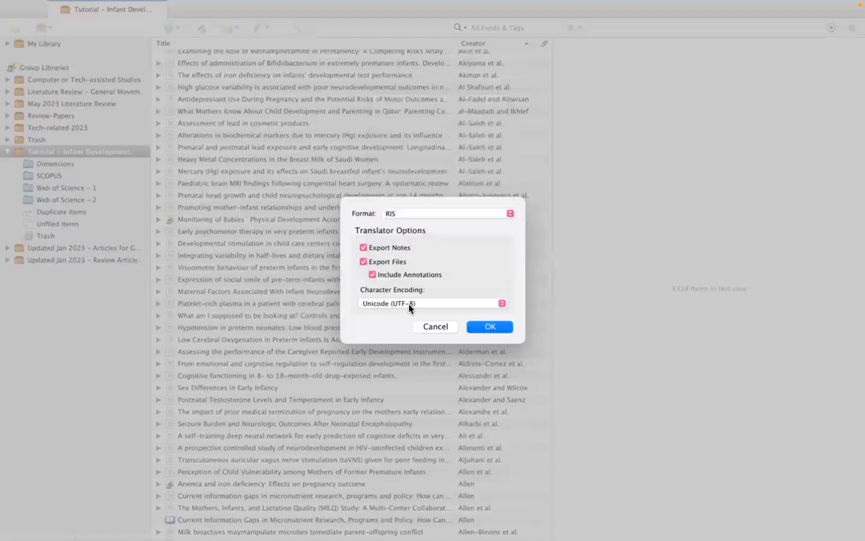
{"action": "left_click", "coordinate": [487, 327]}
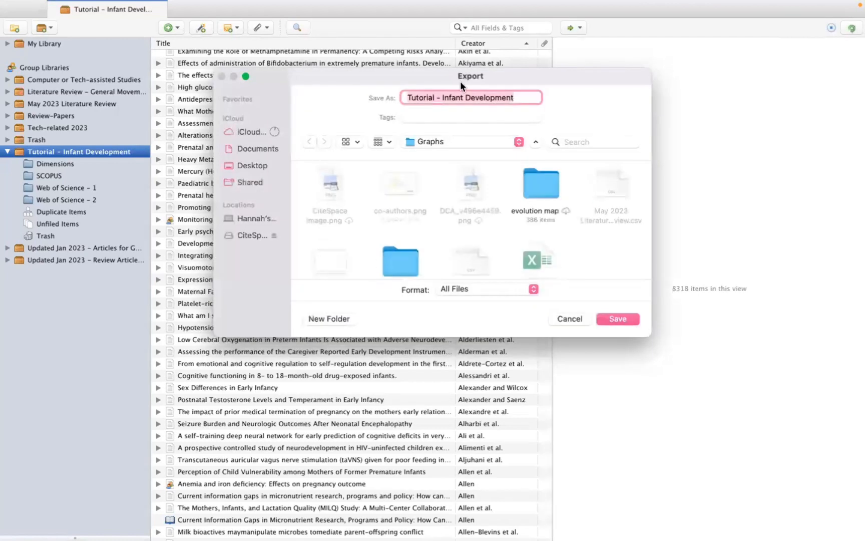
{"action": "left_click", "coordinate": [619, 319]}
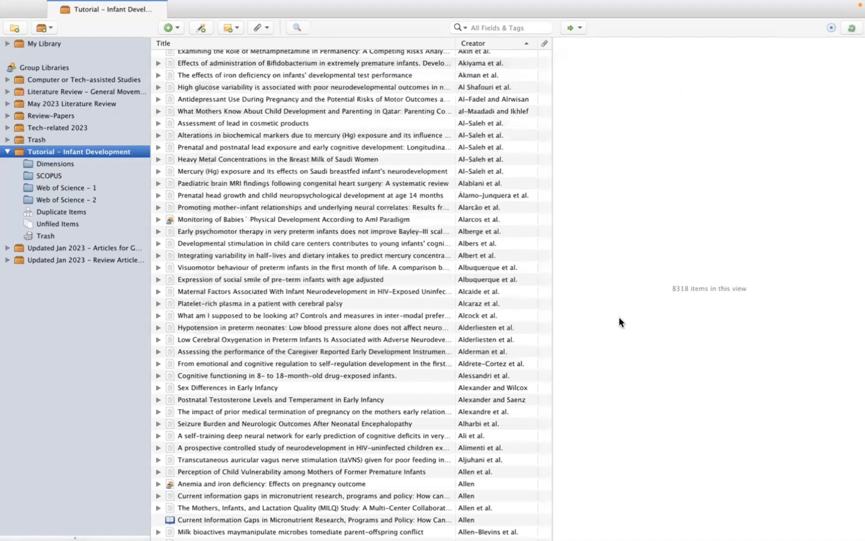